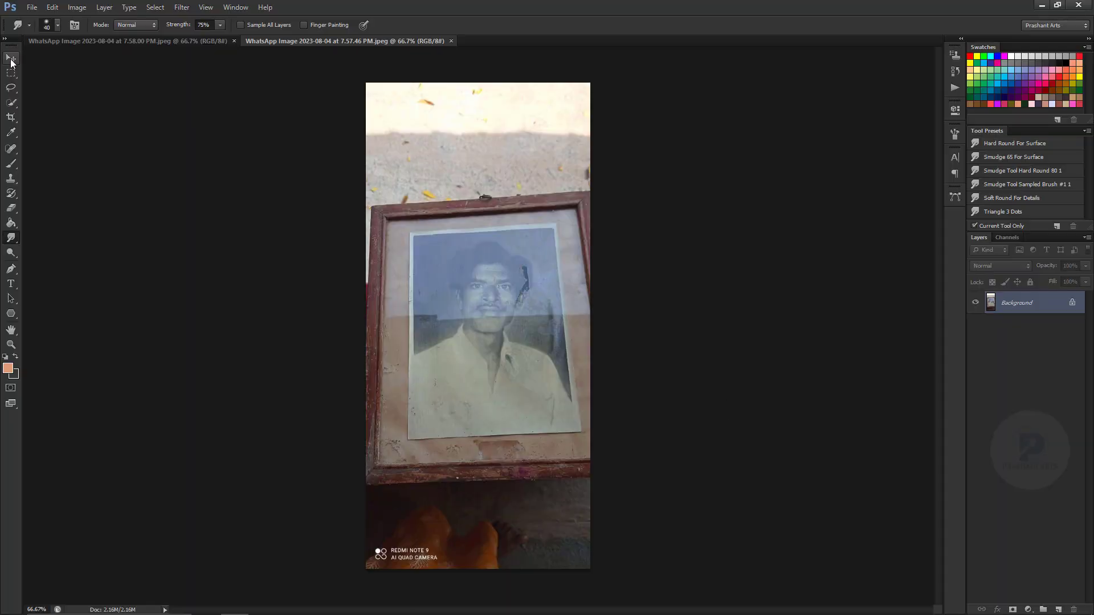
Step: Zoom in to inspect the damage on the man's photo, then fit it to the screen
key(ctrl+plus)
key(ctrl+plus)
key(ctrl+plus)
drag(934, 301, 931, 349)
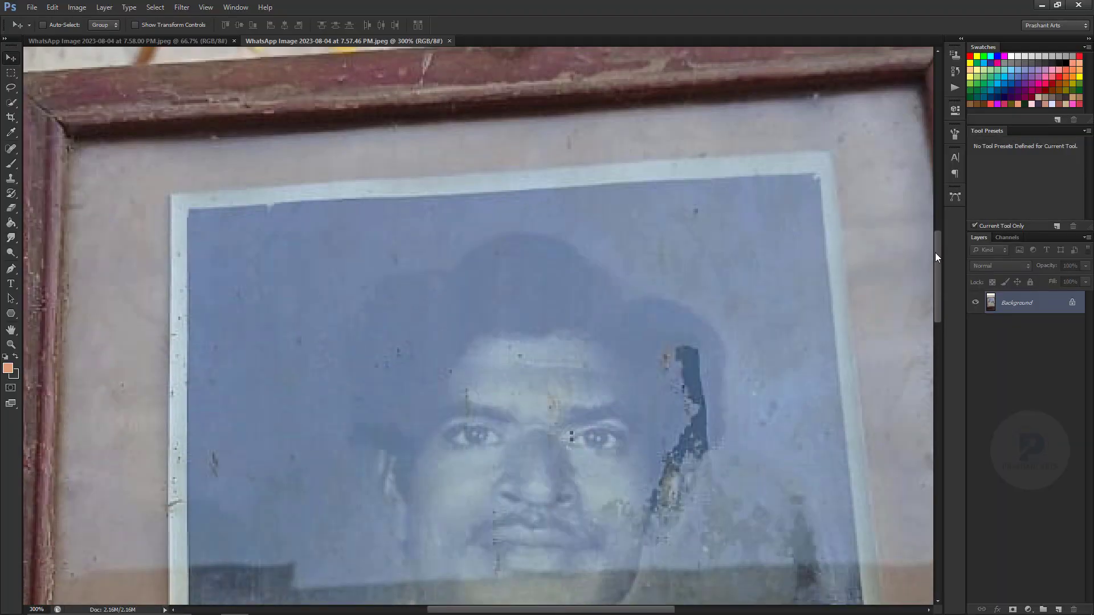
scroll(917, 80, up, 10)
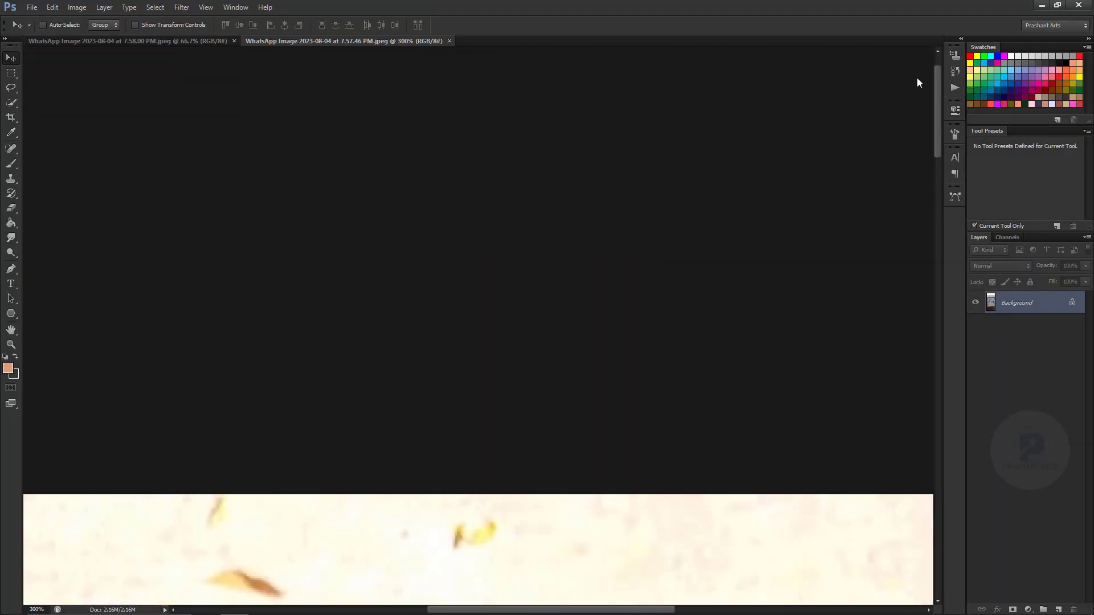
key(ctrl+0)
Step: Inspect the woman's photo up close, then tile both photos 2-up vertically with the man's active
key(ctrl+Tab)
key(ctrl+plus)
key(ctrl+plus)
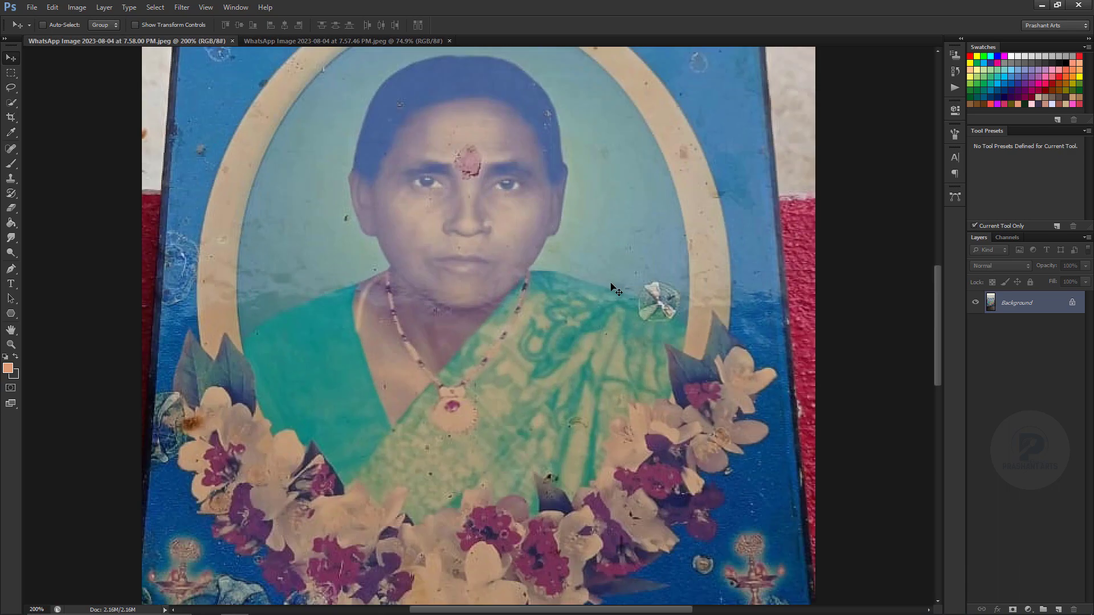
mouse_move(937, 325)
mouse_down()
mouse_move(932, 248)
mouse_move(937, 364)
mouse_up()
key(ctrl+0)
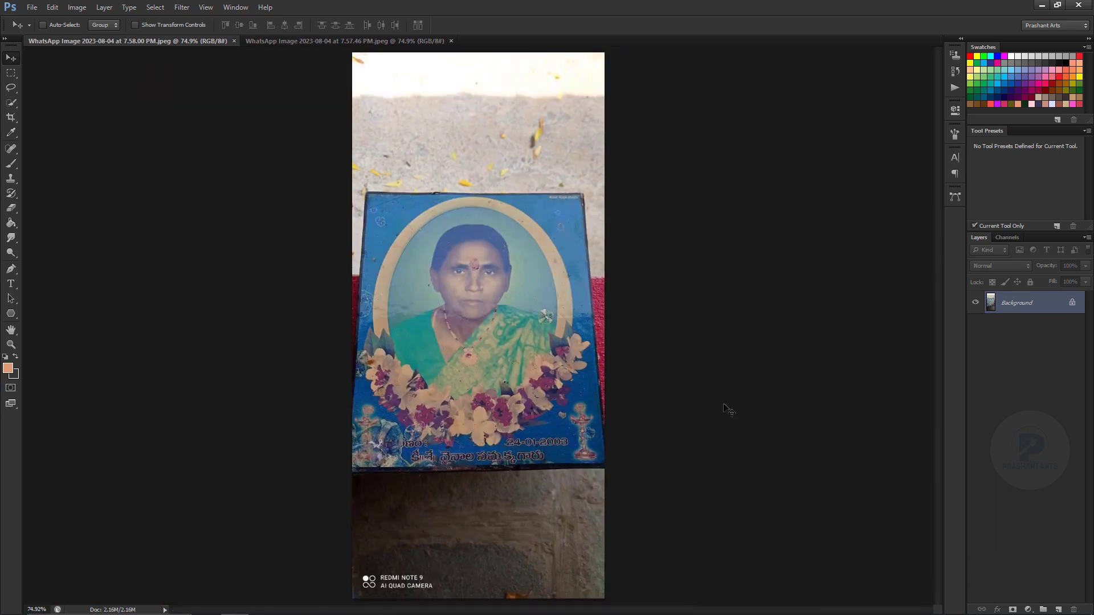
key(alt+w)
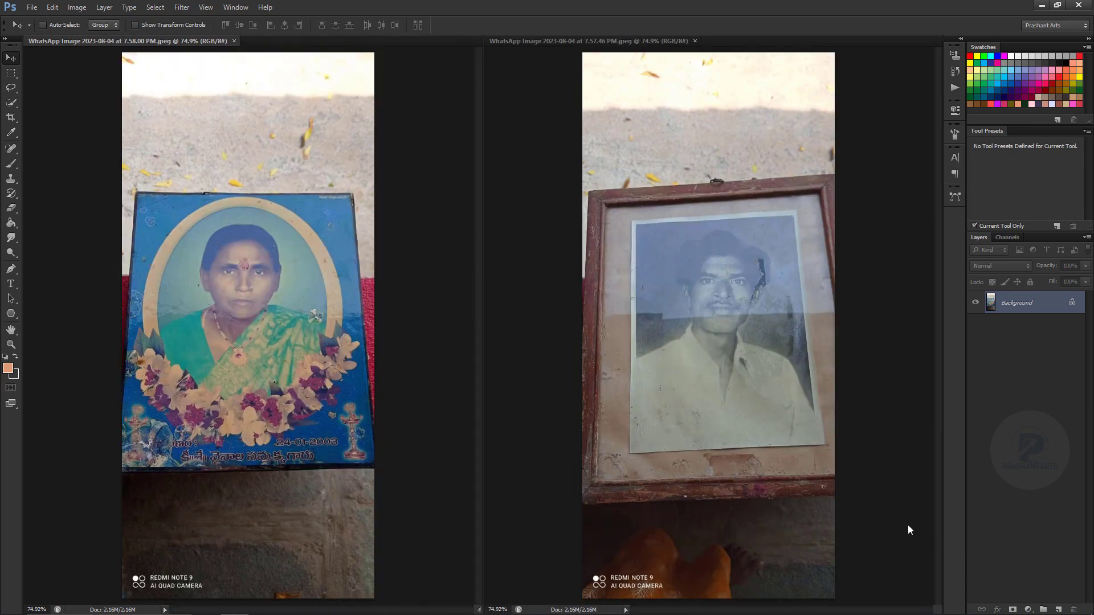
click(725, 365)
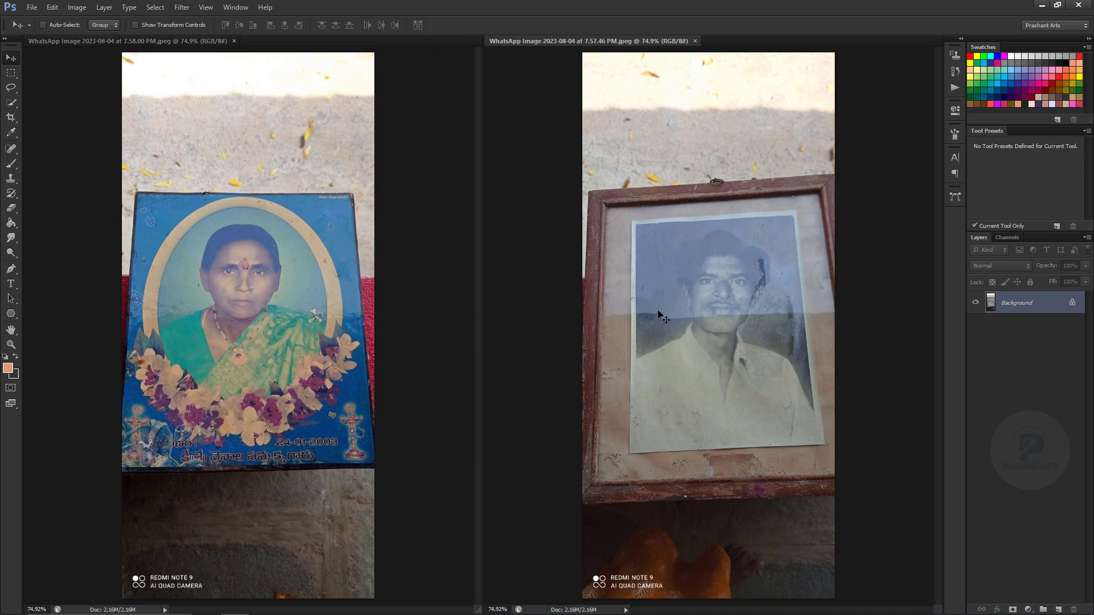
Step: Perspective-crop the man's photo to just its printed picture
key(shift+c)
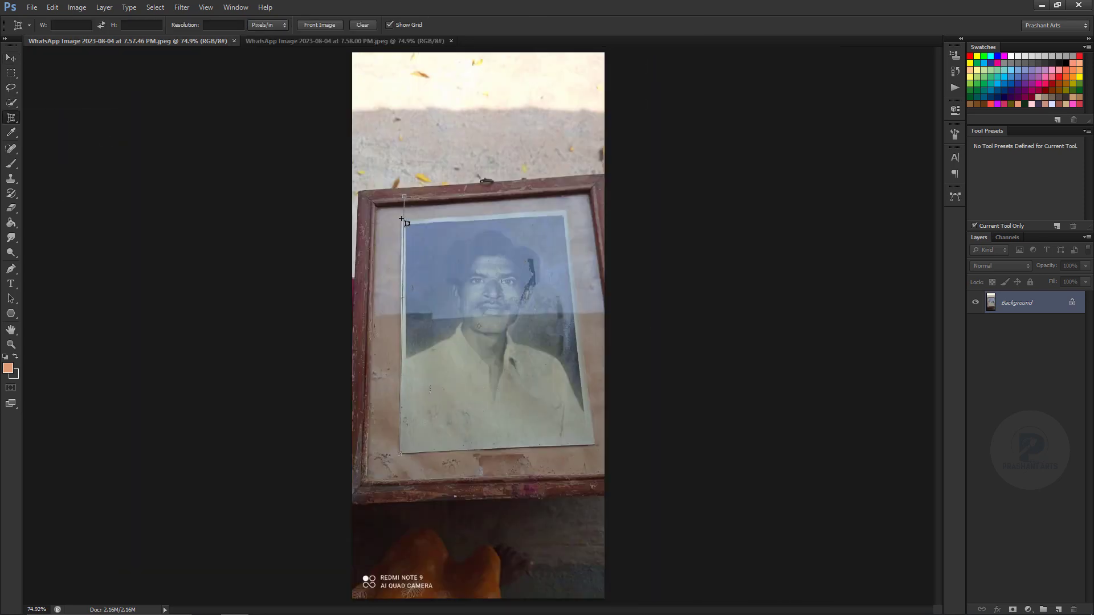
click(402, 221)
click(566, 211)
click(595, 444)
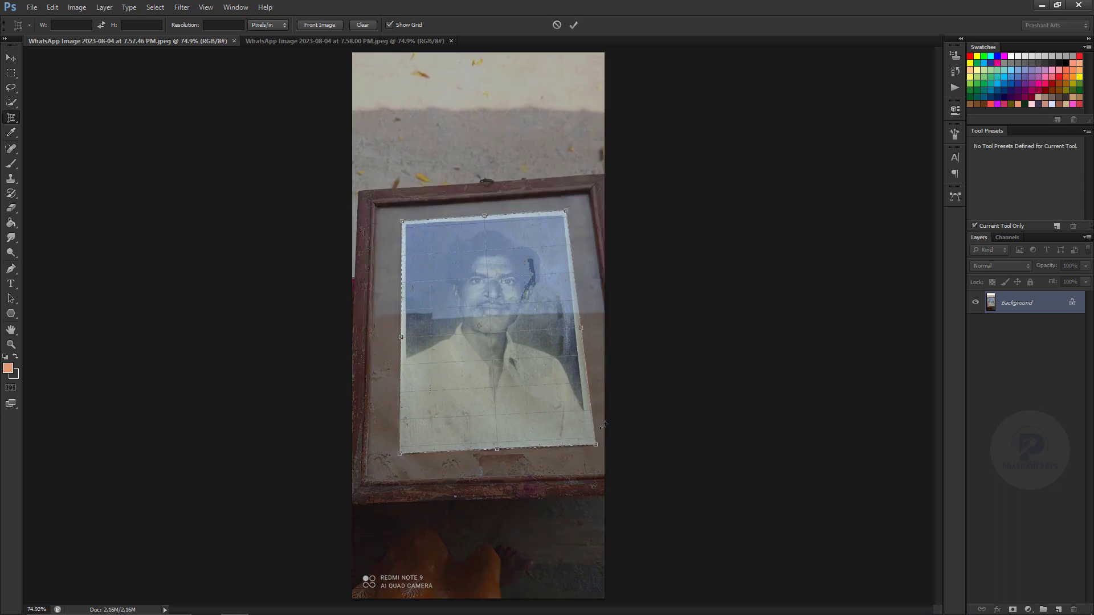
drag(595, 444, 594, 444)
click(573, 26)
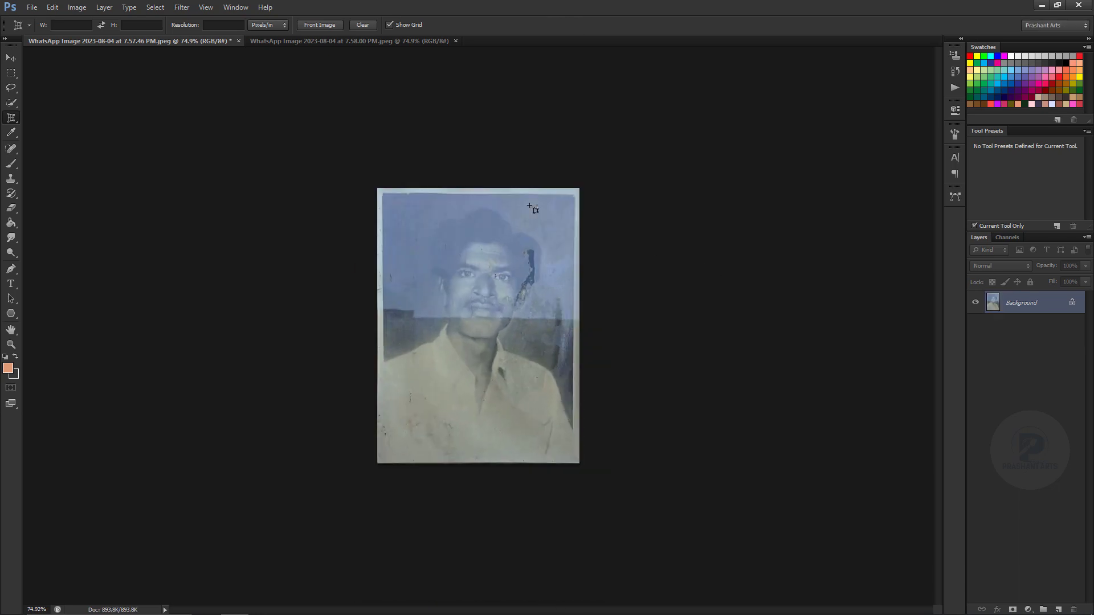
Step: Perspective-crop the woman's framed photo down to the printed picture
key(ctrl+Tab)
click(581, 194)
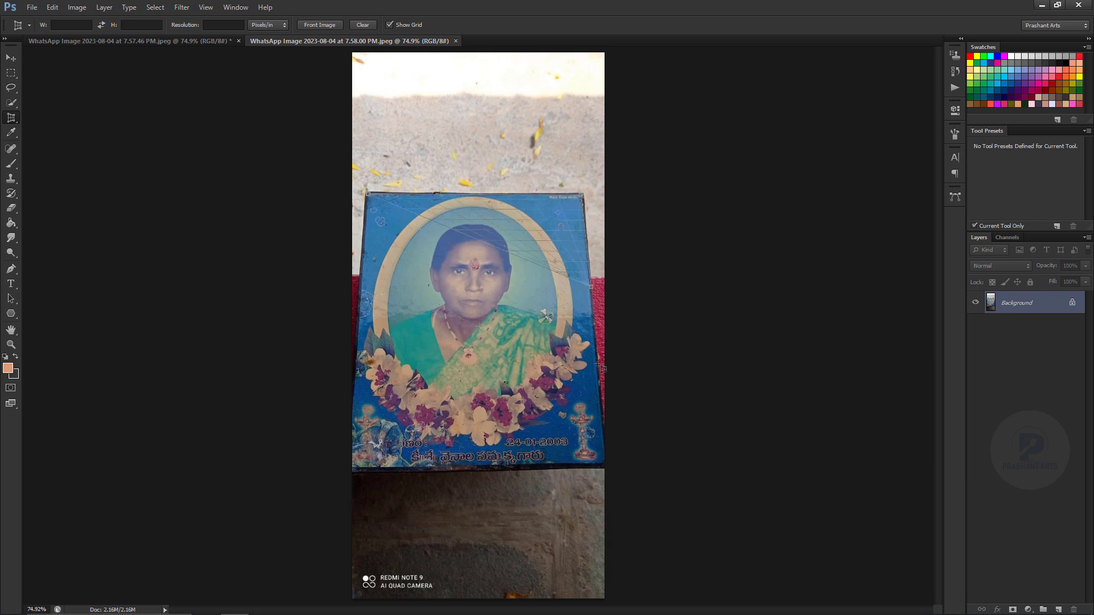
click(604, 460)
click(352, 467)
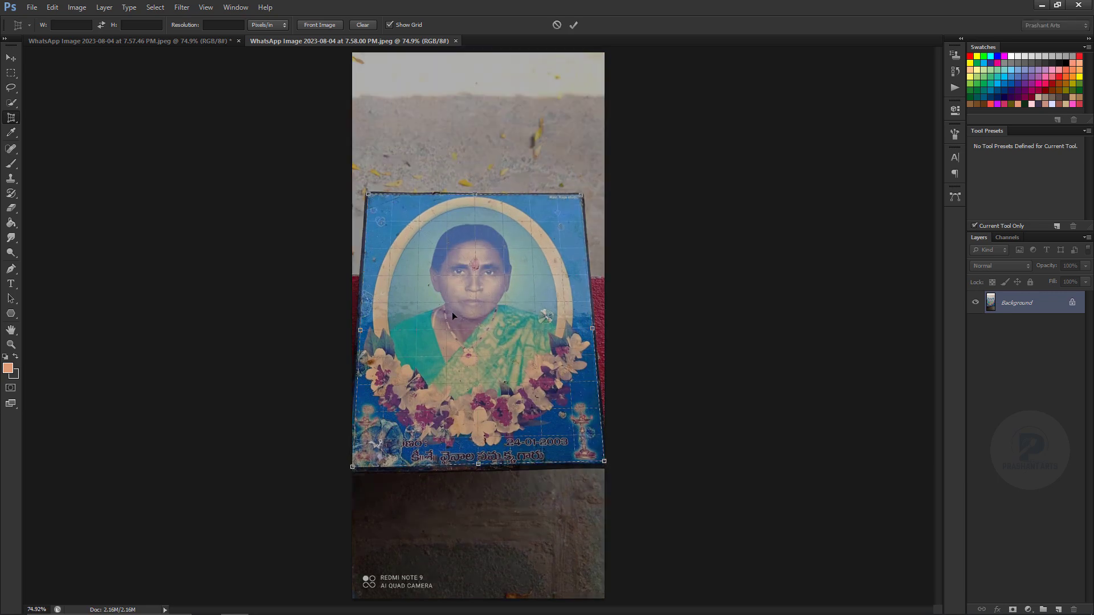
click(573, 24)
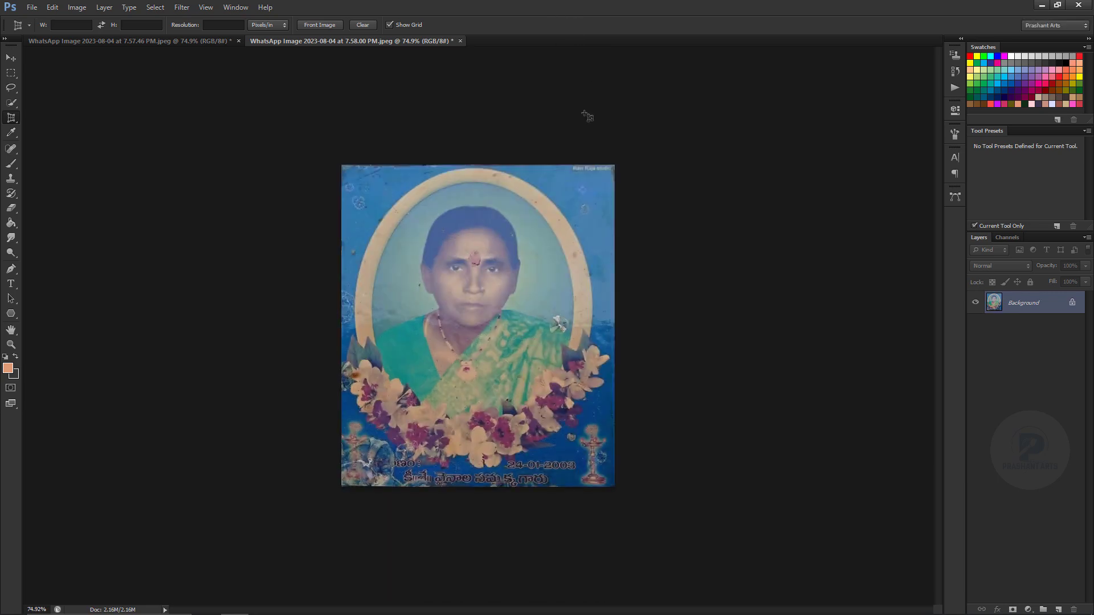
key(v)
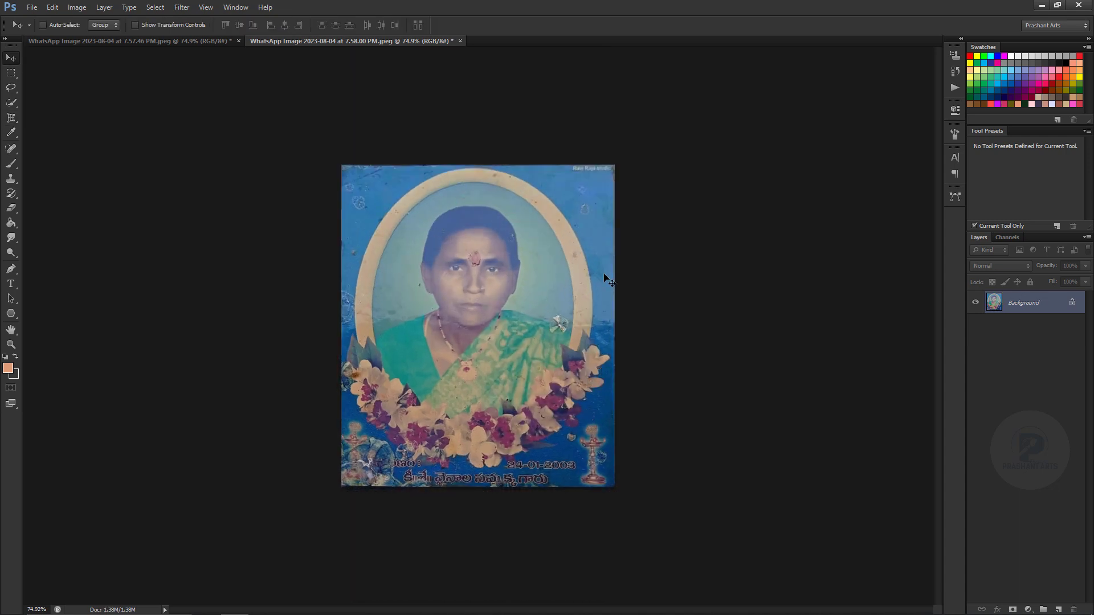
Step: Create a new canvas from the recorded action and drag the woman's photo into it
click(955, 88)
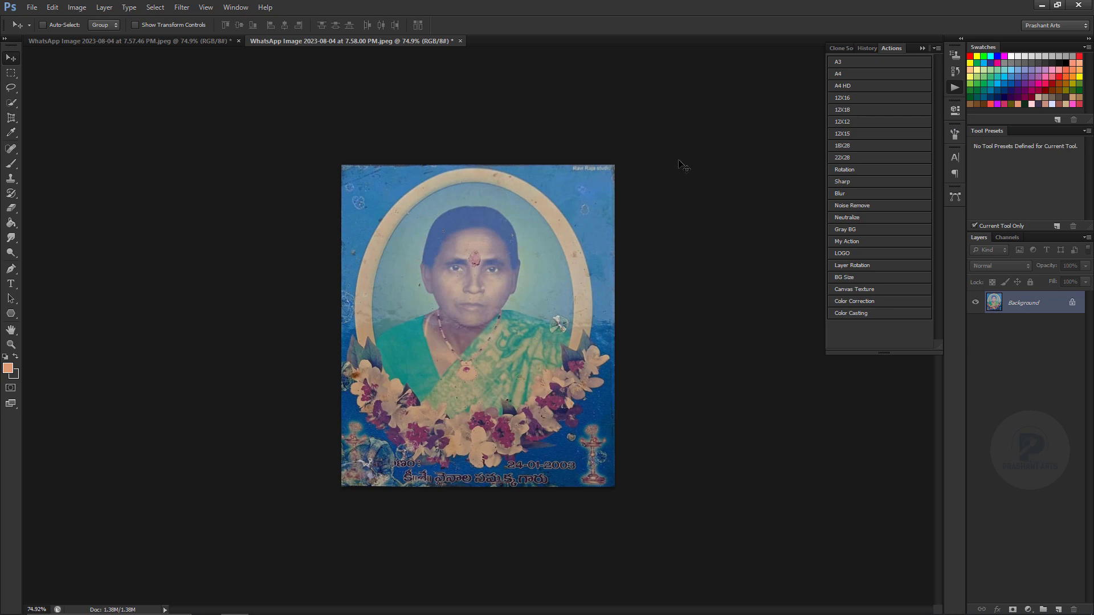
click(842, 109)
click(849, 169)
click(922, 48)
click(407, 40)
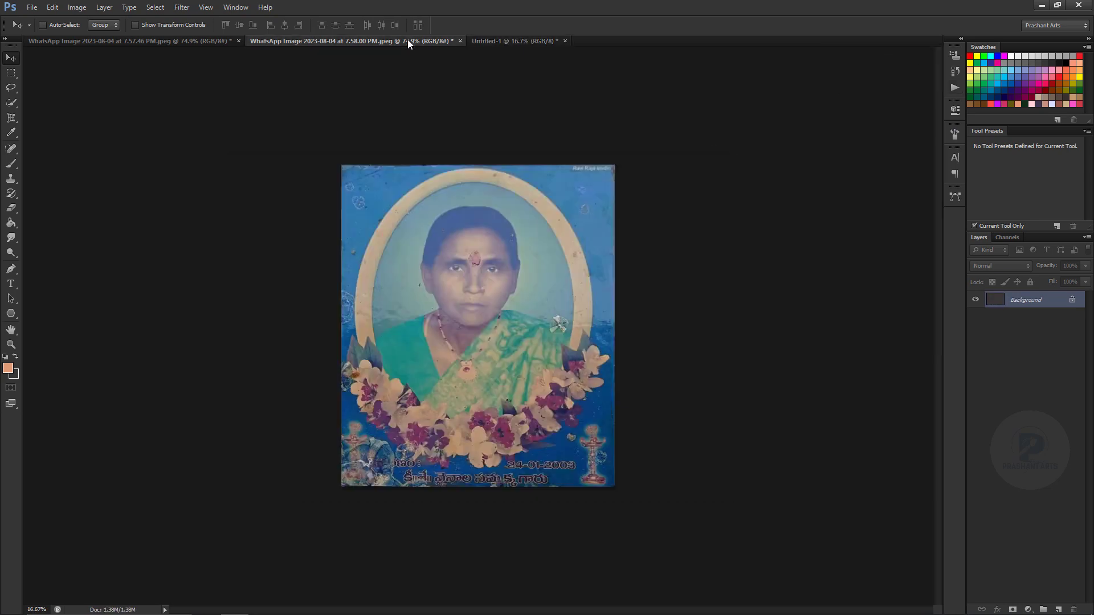
mouse_move(501, 208)
mouse_down()
mouse_move(511, 55)
mouse_move(528, 444)
mouse_up()
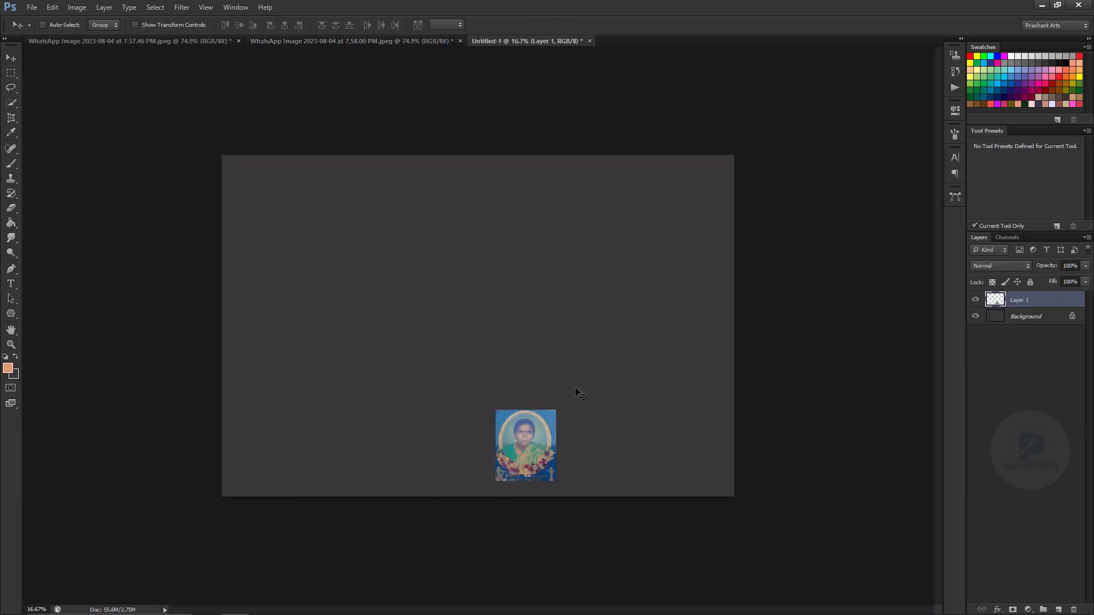
Step: Enlarge the woman's photo to fill the canvas height and position it on the right
key(ctrl+t)
drag(556, 409, 763, 166)
drag(496, 481, 445, 541)
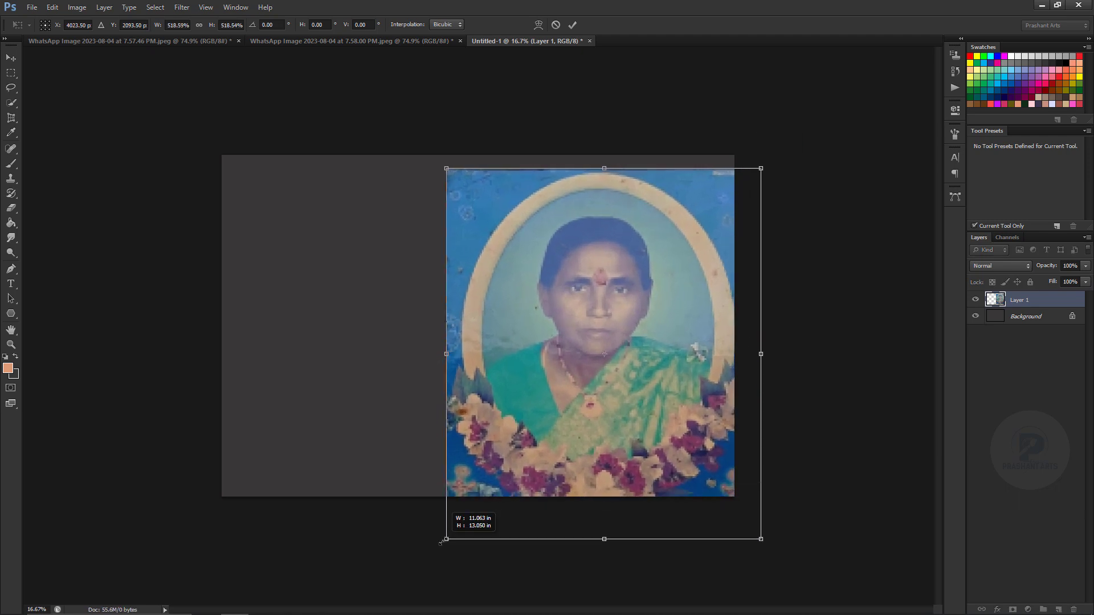
drag(454, 346, 462, 346)
key(Return)
drag(631, 339, 593, 338)
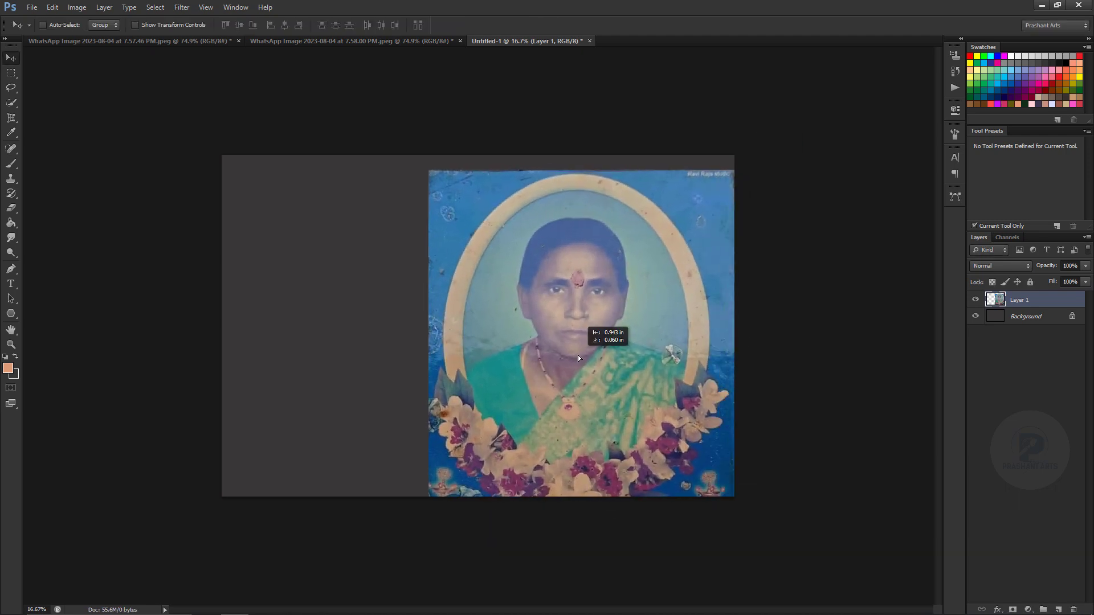
Step: Start a pen path around the woman from her left shoulder over her head
key(p)
key(ctrl+plus)
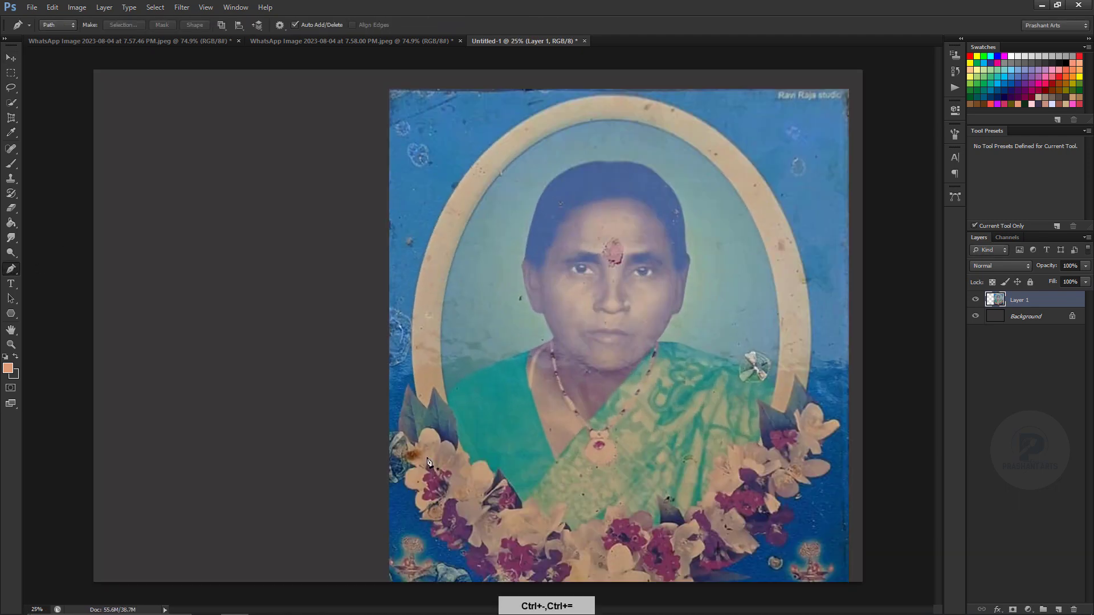
drag(450, 390, 459, 380)
key(ctrl+plus)
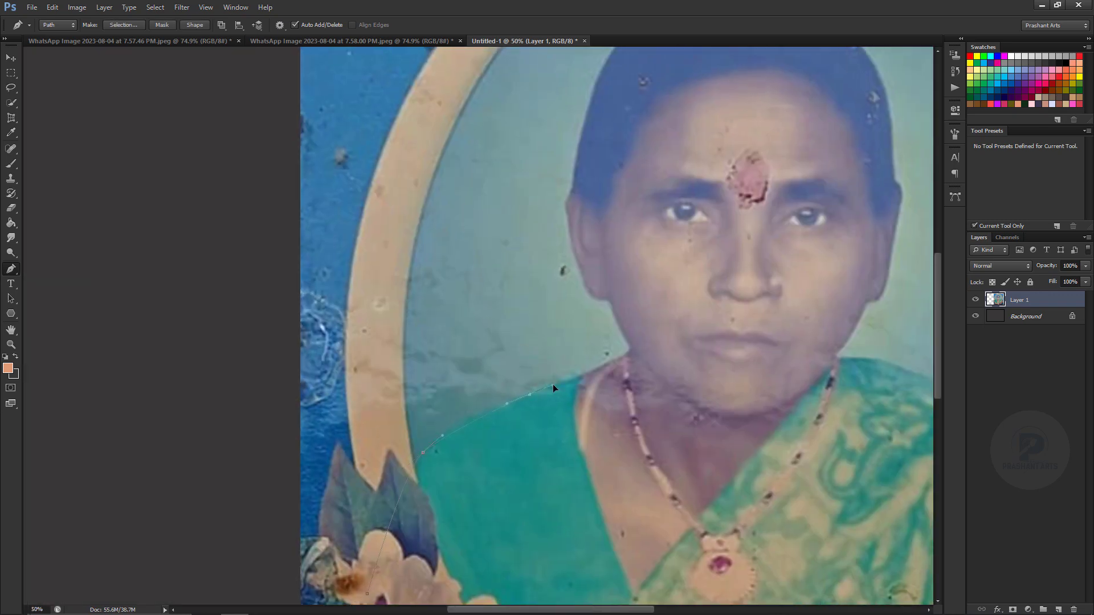
drag(605, 290, 608, 301)
drag(586, 185, 469, 448)
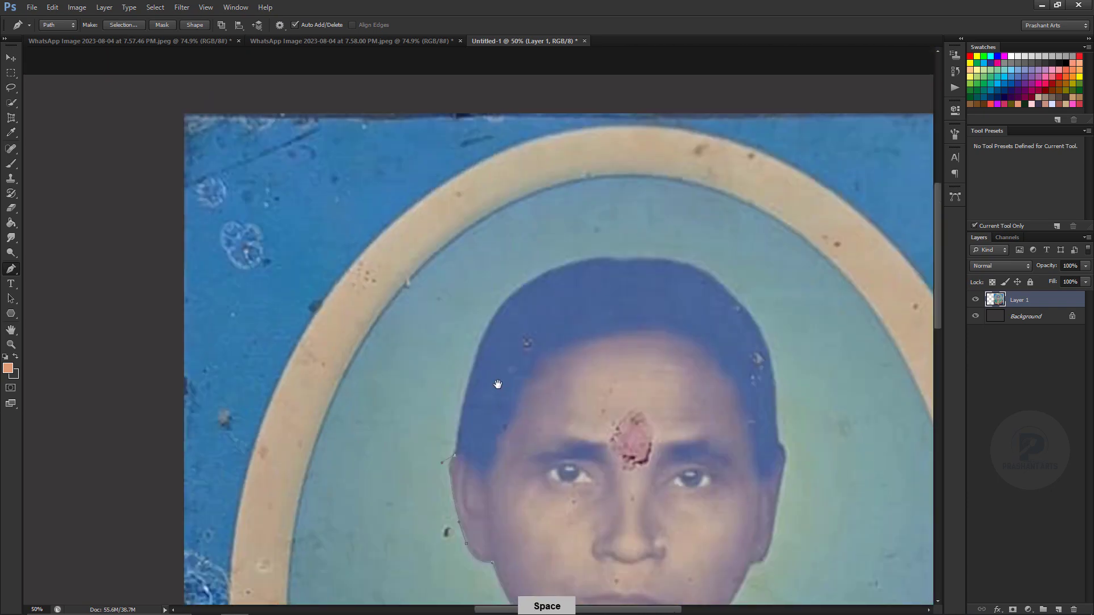
mouse_move(515, 291)
mouse_down()
mouse_move(562, 272)
mouse_move(644, 267)
mouse_up()
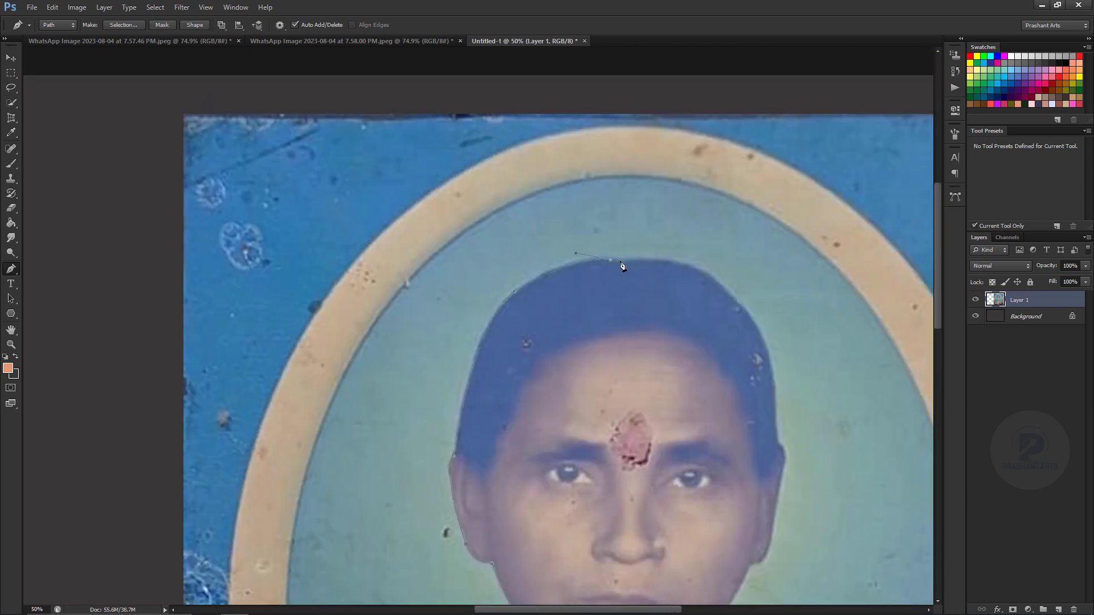
drag(771, 370, 775, 399)
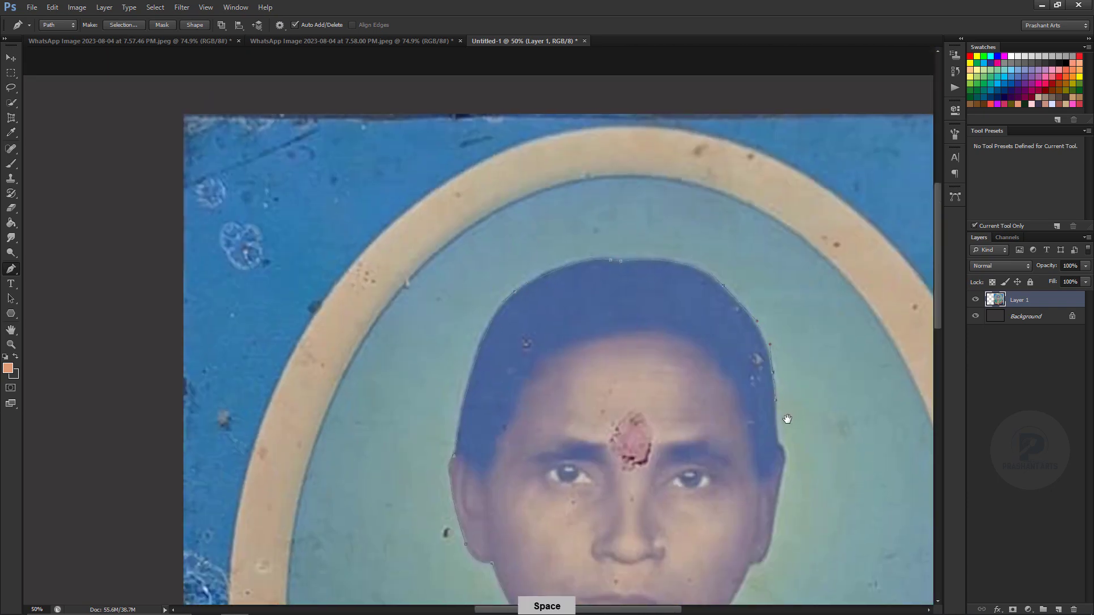
Step: Continue the pen path down her face, jaw and neck, then zoom out
drag(783, 452, 774, 268)
click(768, 310)
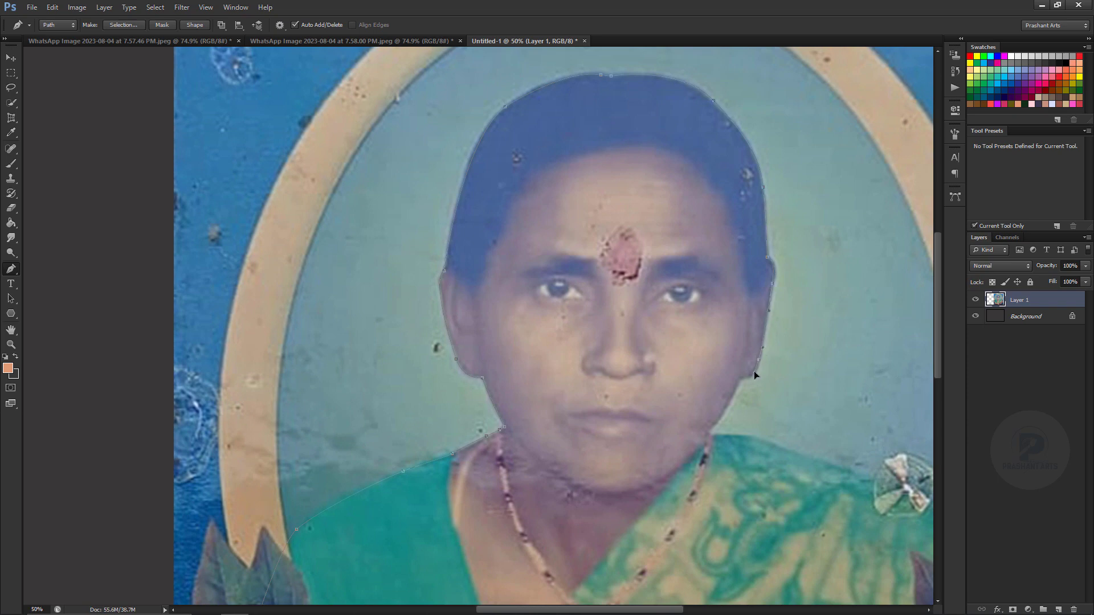
drag(729, 378, 741, 378)
click(763, 437)
drag(883, 491, 615, 360)
key(ctrl+minus)
key(ctrl+minus)
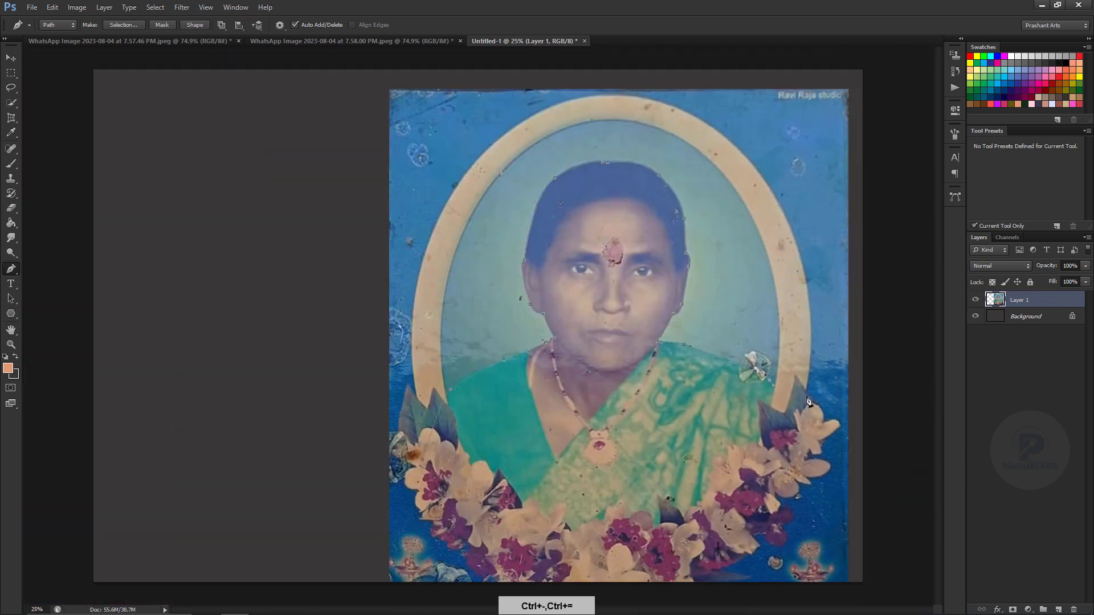
key(ctrl+minus)
key(ctrl+minus)
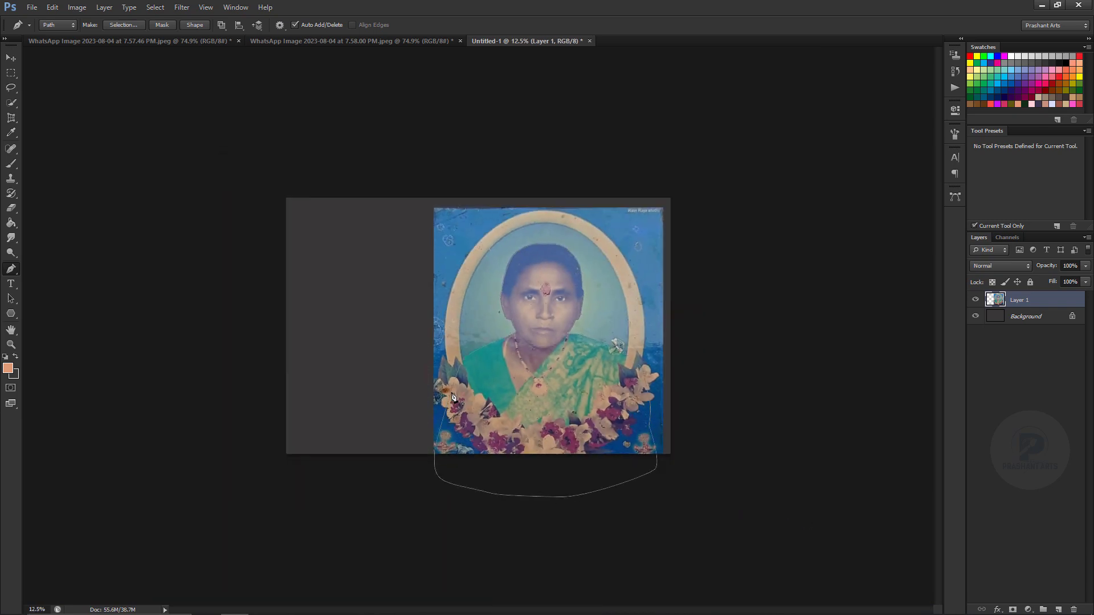
Step: Turn the path into a feathered selection, copy the woman to a new layer, and hide the original
key(ctrl+Return)
key(shift+F6)
key(Return)
key(ctrl+shift+alt+n)
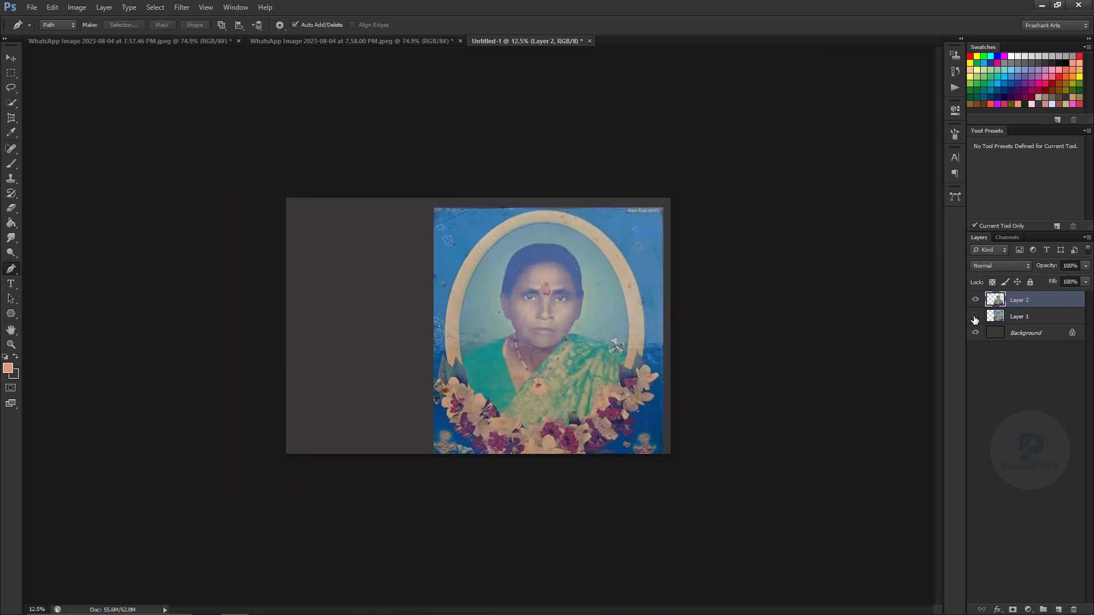
click(974, 317)
Step: Close the woman's original photo and place the man's photo into the canvas, enlarged and shifted left
click(10, 59)
click(317, 41)
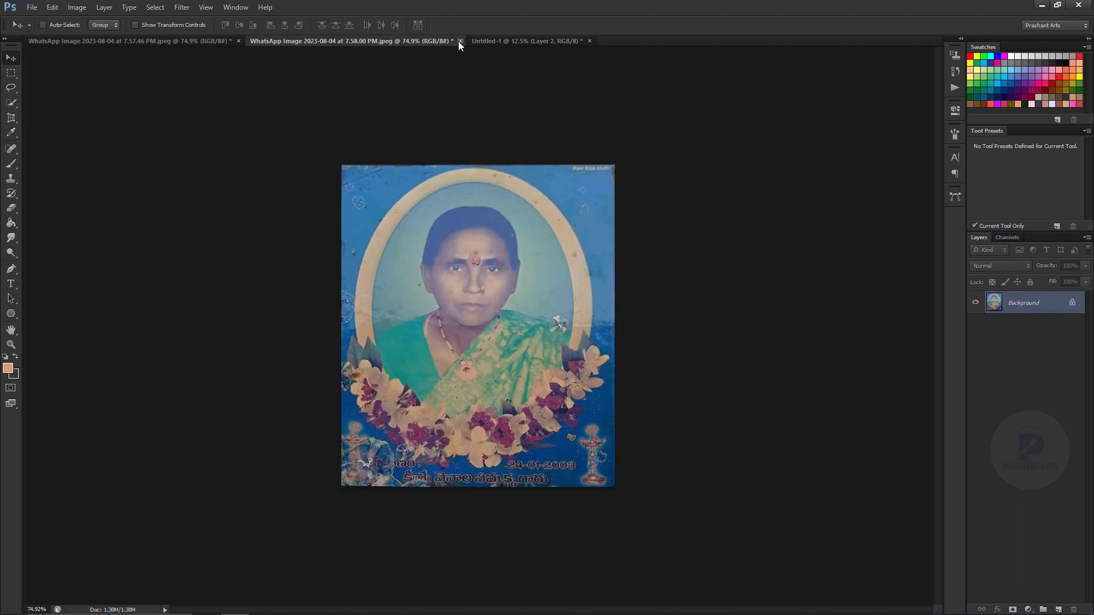
click(459, 41)
click(130, 41)
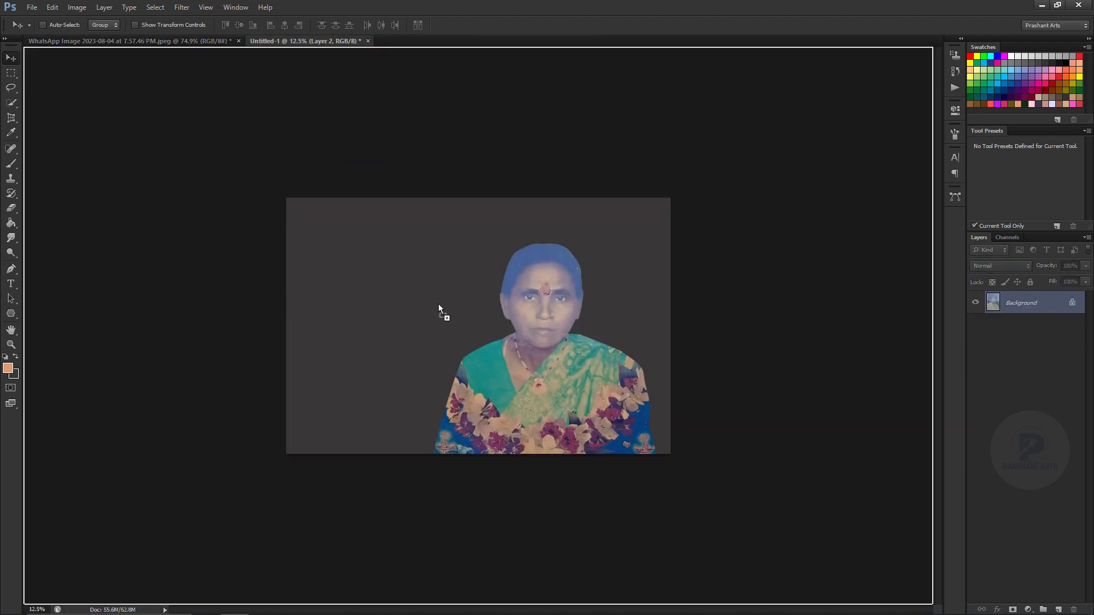
mouse_move(238, 108)
mouse_down()
mouse_move(421, 339)
mouse_move(488, 213)
mouse_up()
key(ctrl+t)
mouse_move(488, 379)
mouse_down()
mouse_move(542, 457)
mouse_move(449, 381)
mouse_move(454, 370)
mouse_up()
key(Return)
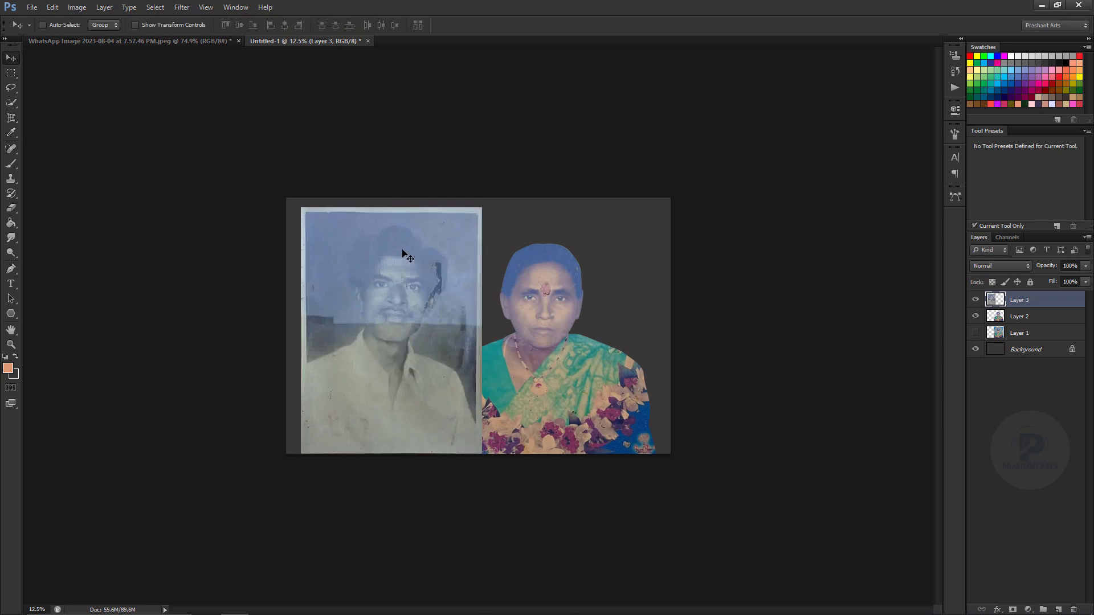
Step: Begin a pen path around the man from his shoulder up the side of his head
key(ctrl+plus)
click(11, 269)
key(ctrl+plus)
key(ctrl+plus)
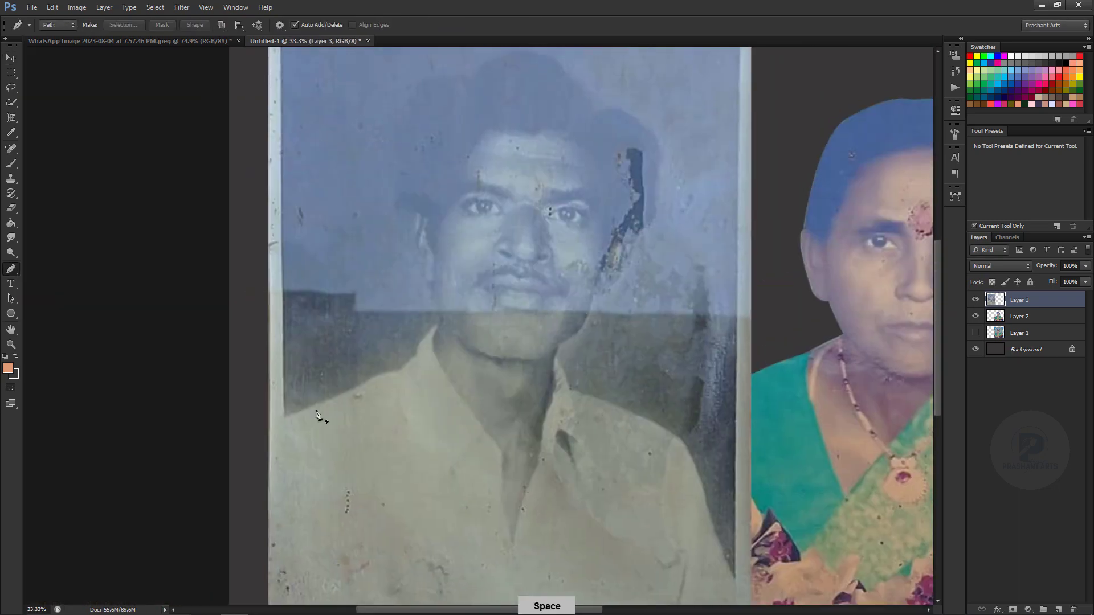
key(ctrl+plus)
click(187, 464)
click(234, 444)
click(277, 426)
click(297, 417)
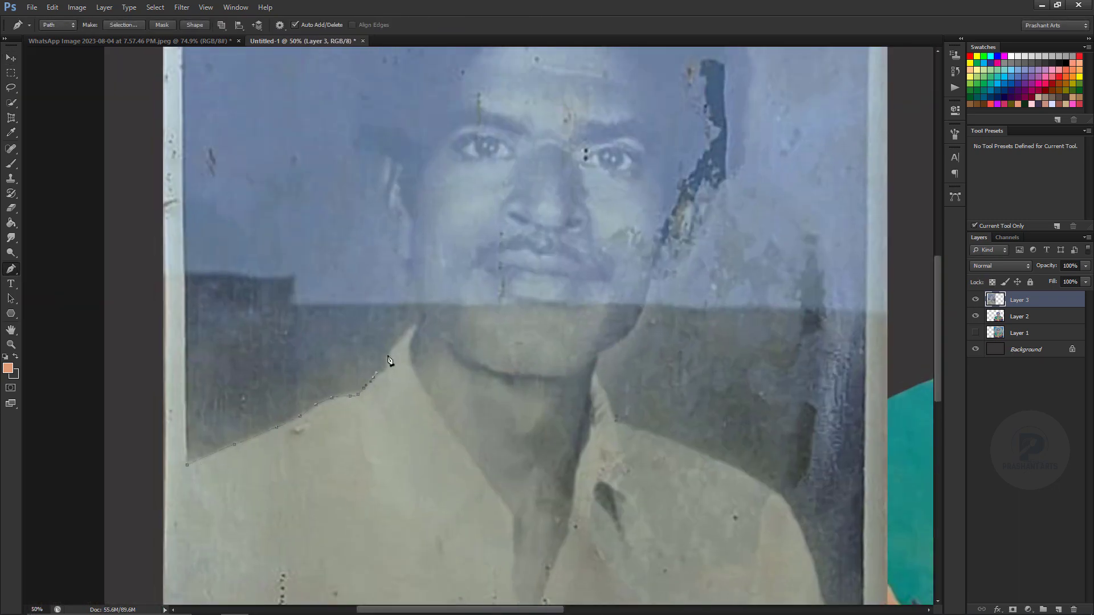
click(392, 249)
scroll(391, 158, up, 4)
scroll(437, 318, left, 2)
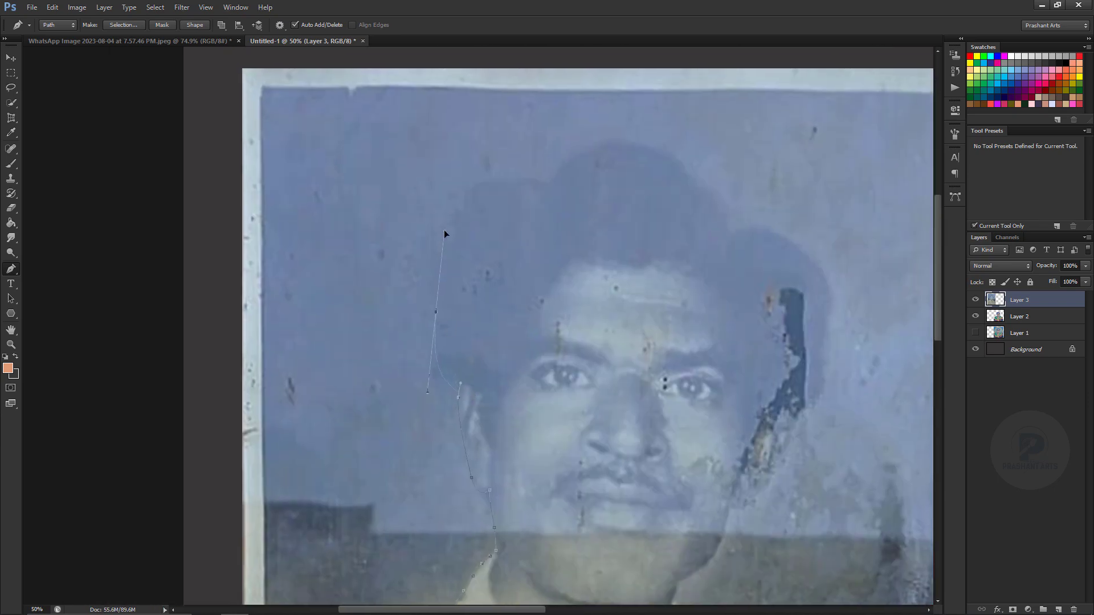
Step: Curve the pen path around the edge and top of the man's hat
click(448, 230)
drag(516, 180, 562, 189)
alt+click(516, 180)
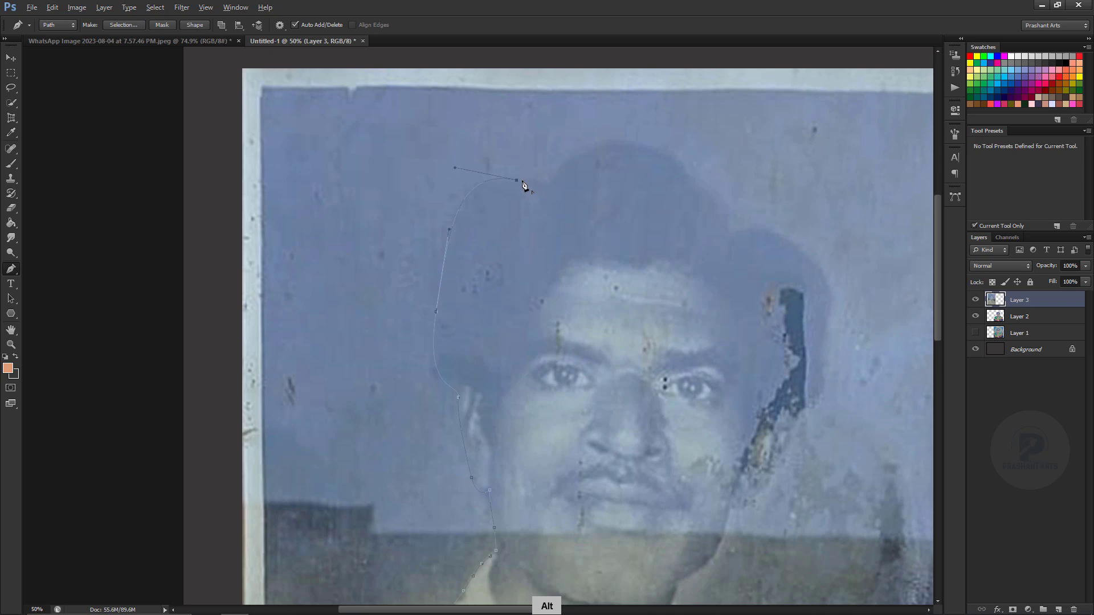
click(607, 143)
click(682, 162)
click(723, 201)
scroll(723, 220, down, 2)
scroll(361, 162, up, 1)
Step: Trace the path down the hat's side, cheek, neck and shirt, closing it at the start point
click(379, 260)
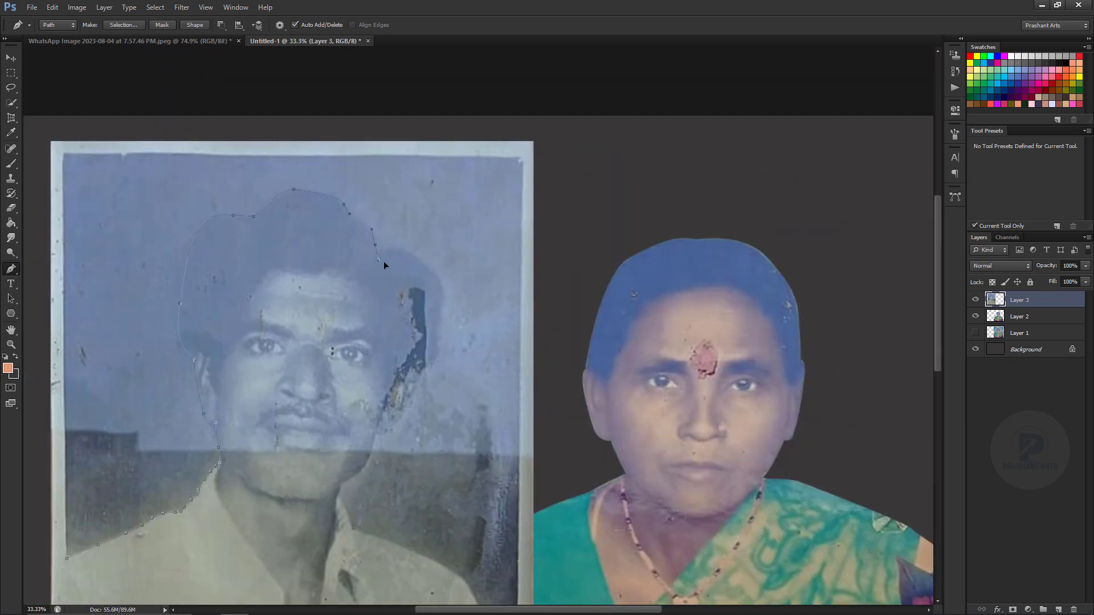
click(432, 359)
click(419, 372)
click(408, 402)
click(375, 434)
drag(341, 489, 356, 490)
key(space)
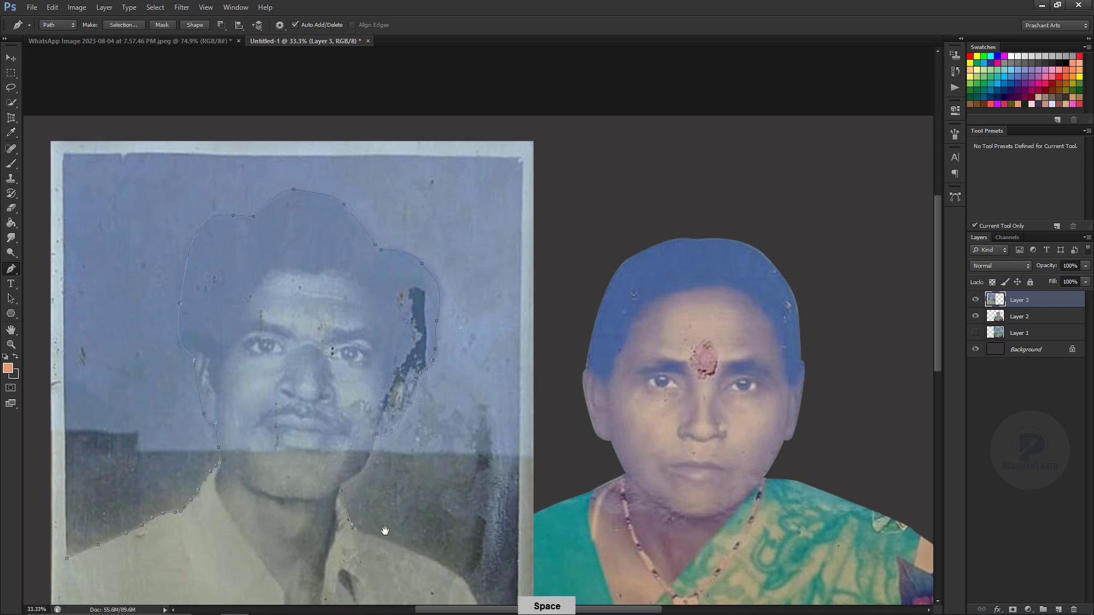
drag(384, 530, 385, 414)
drag(472, 542, 349, 358)
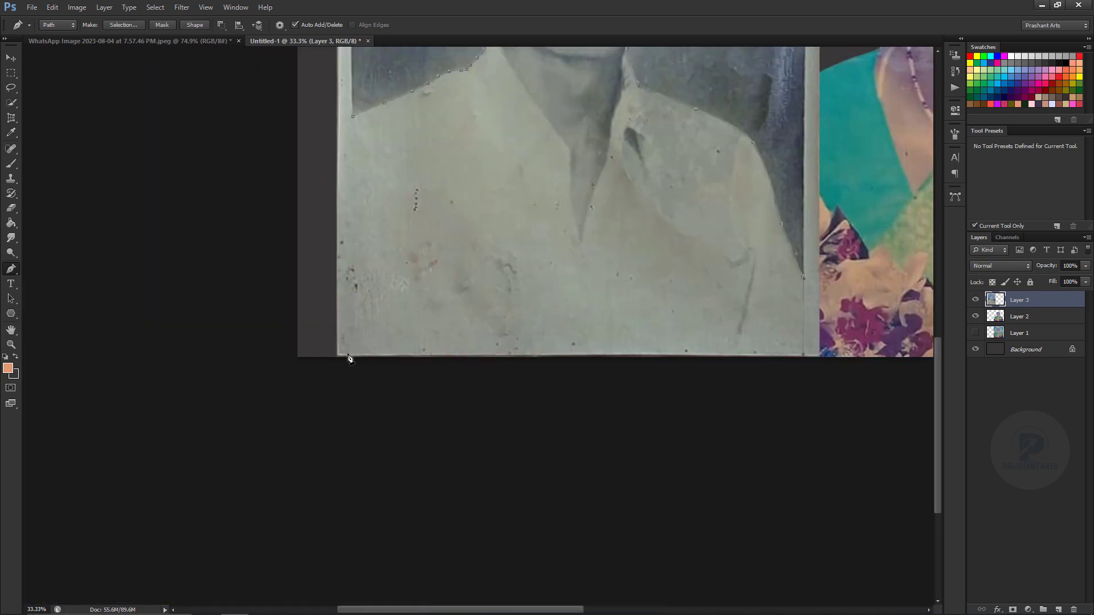
click(354, 118)
Step: Make a selection from the path, copy the man to a new layer, and delete the old layer
key(ctrl+Return)
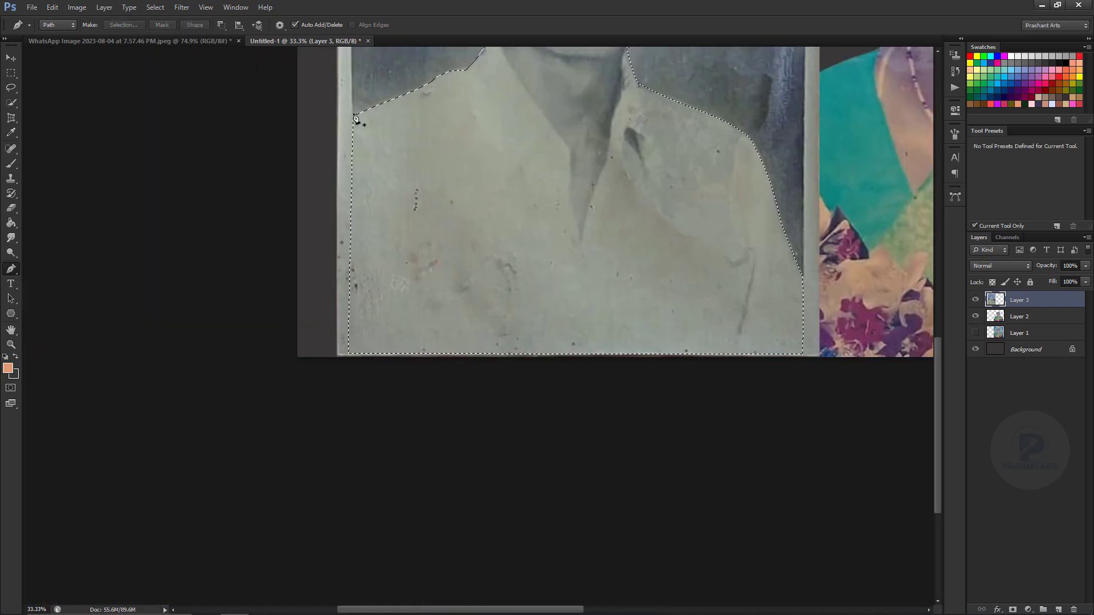
key(ctrl+j)
key(Delete)
key(ctrl+minus)
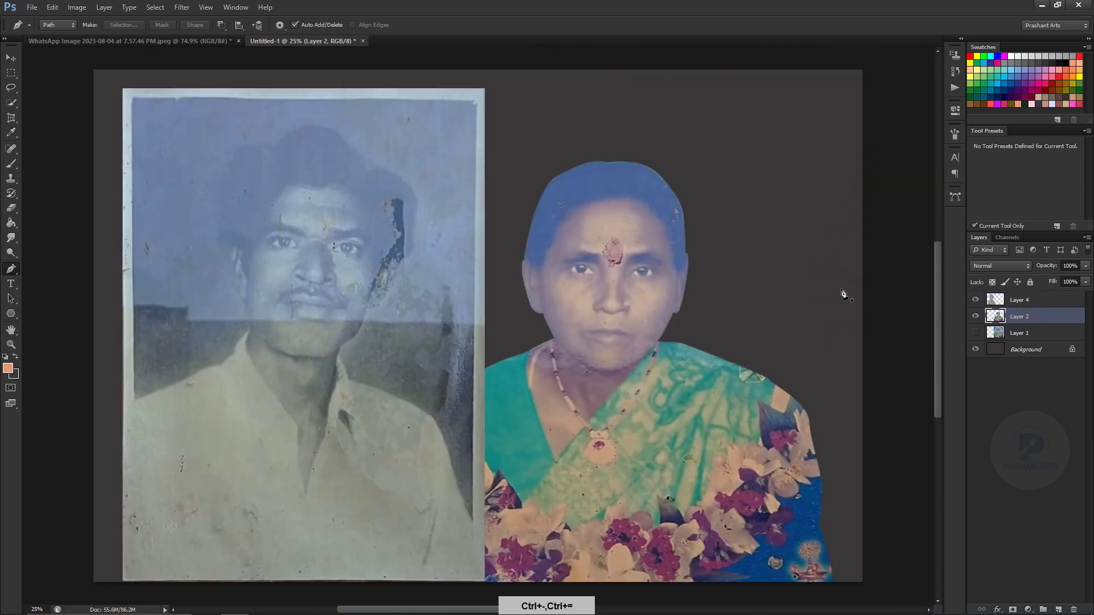
Step: Make the man's cut-out layer greyscale with Hue/Saturation saturation -100
key(v)
click(1002, 301)
key(ctrl+u)
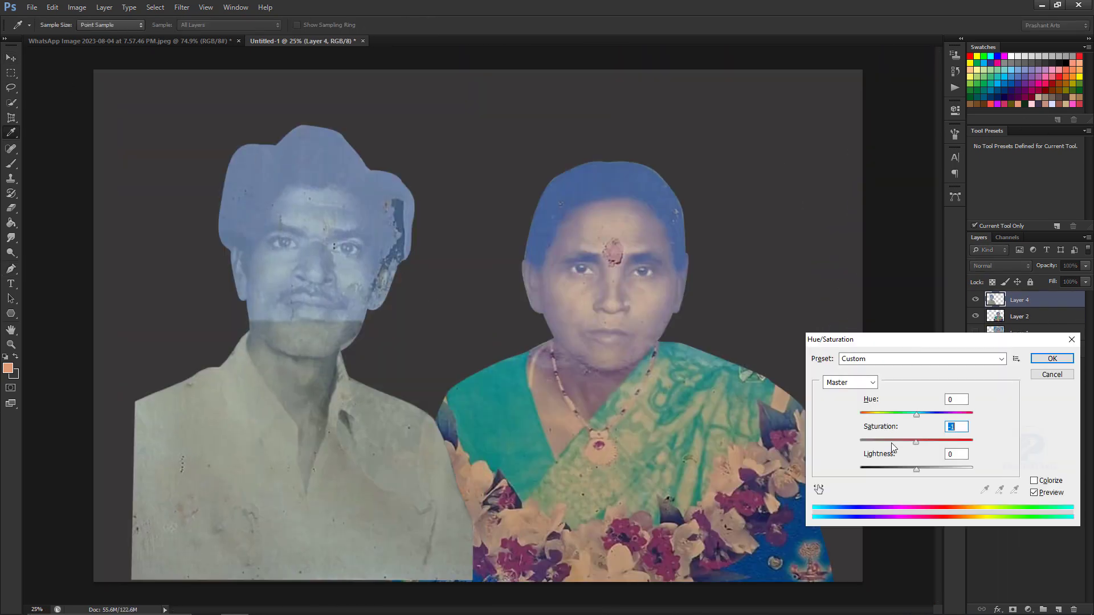
text(-100)
click(1049, 359)
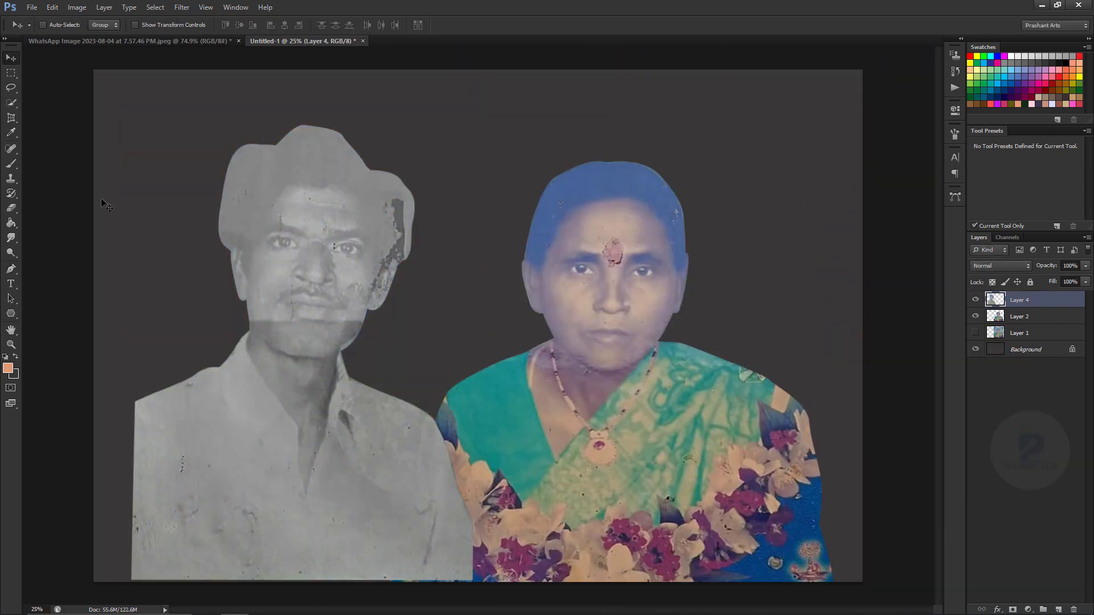
Step: Lasso and feather the man's head, darken it with Levels midtones, then undo that attempt
click(11, 87)
key(ctrl+plus)
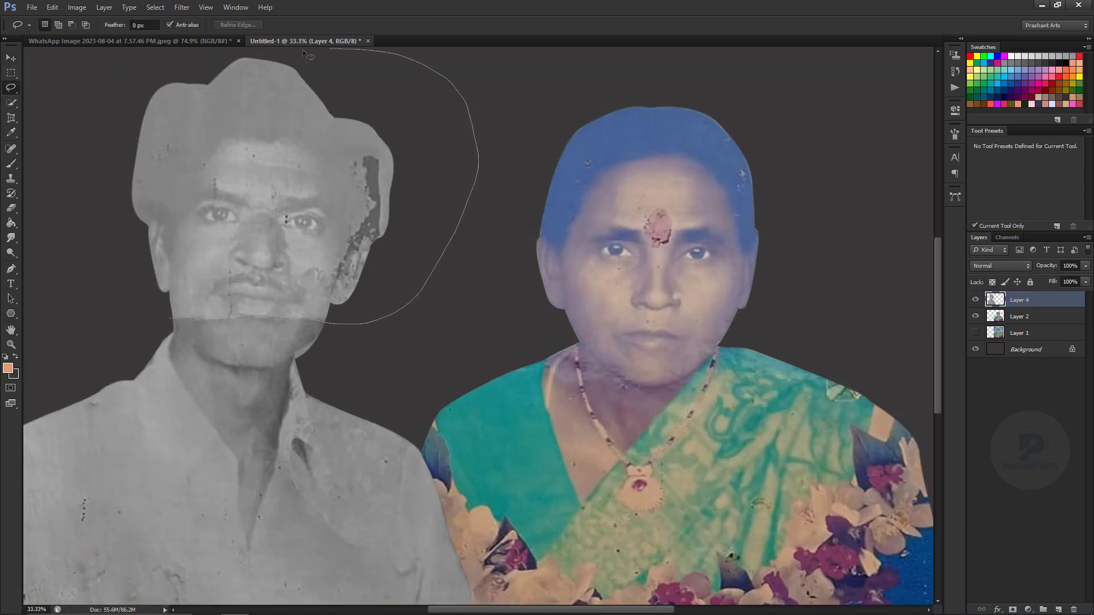
drag(299, 321, 95, 238)
key(shift+F6)
key(Return)
key(ctrl+l)
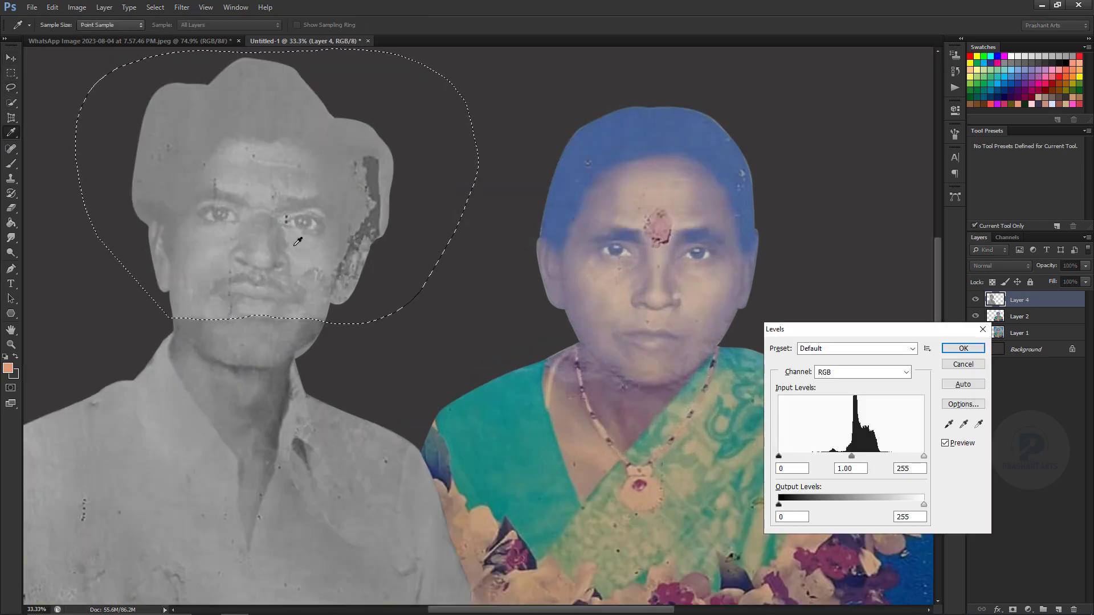
drag(851, 456, 867, 457)
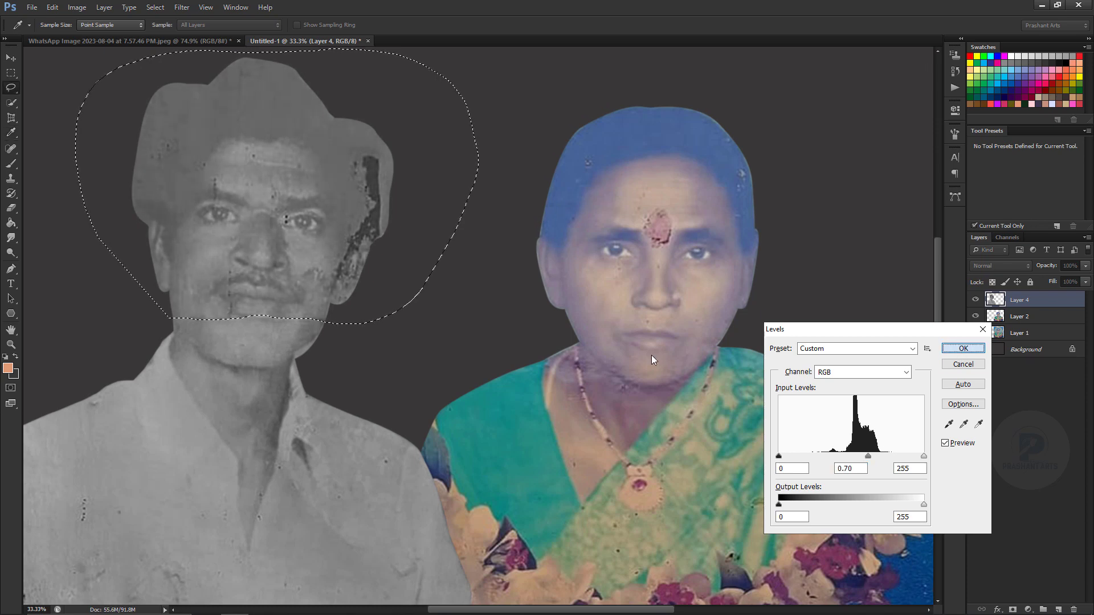
key(Return)
key(ctrl+minus)
key(ctrl+alt+z)
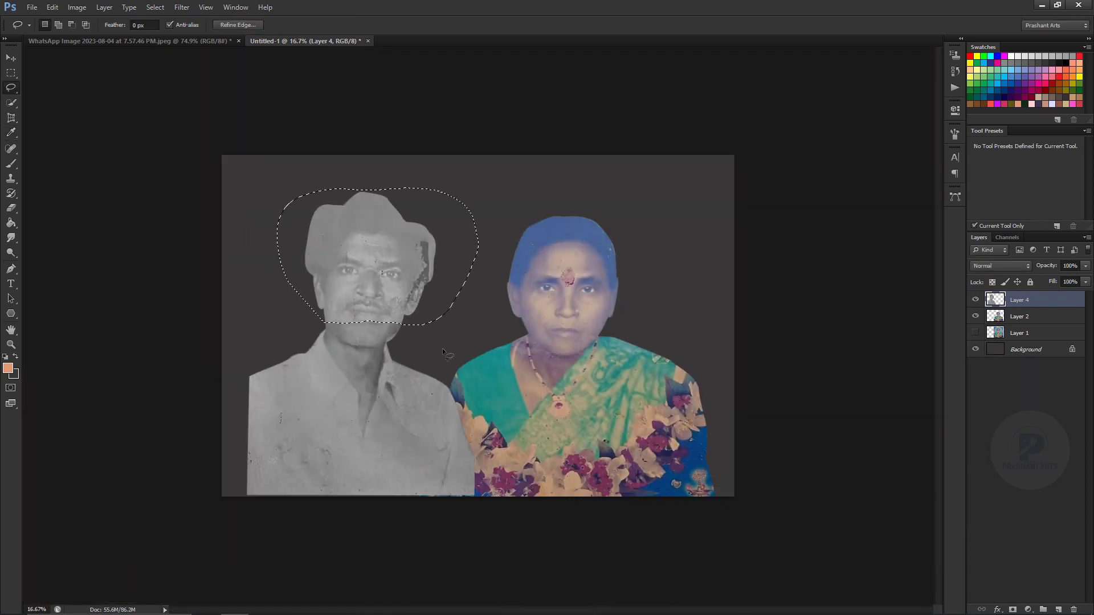
Step: Re-feather the head selection, reapply a Levels midtone darkening, and deselect
key(shift+F6)
key(Return)
key(ctrl+l)
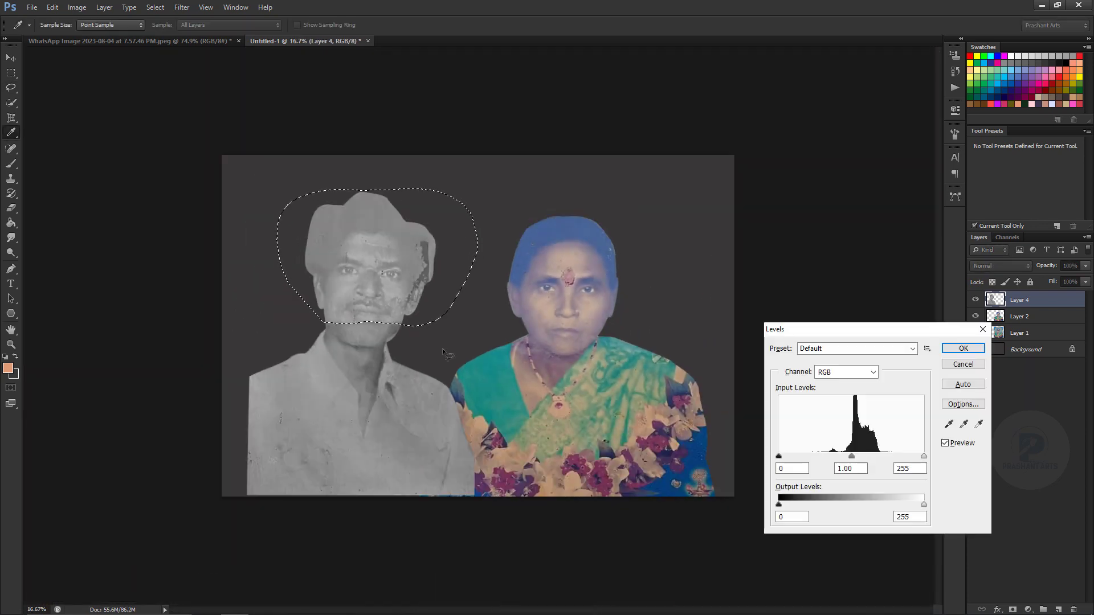
drag(855, 456, 867, 458)
key(Return)
key(ctrl+d)
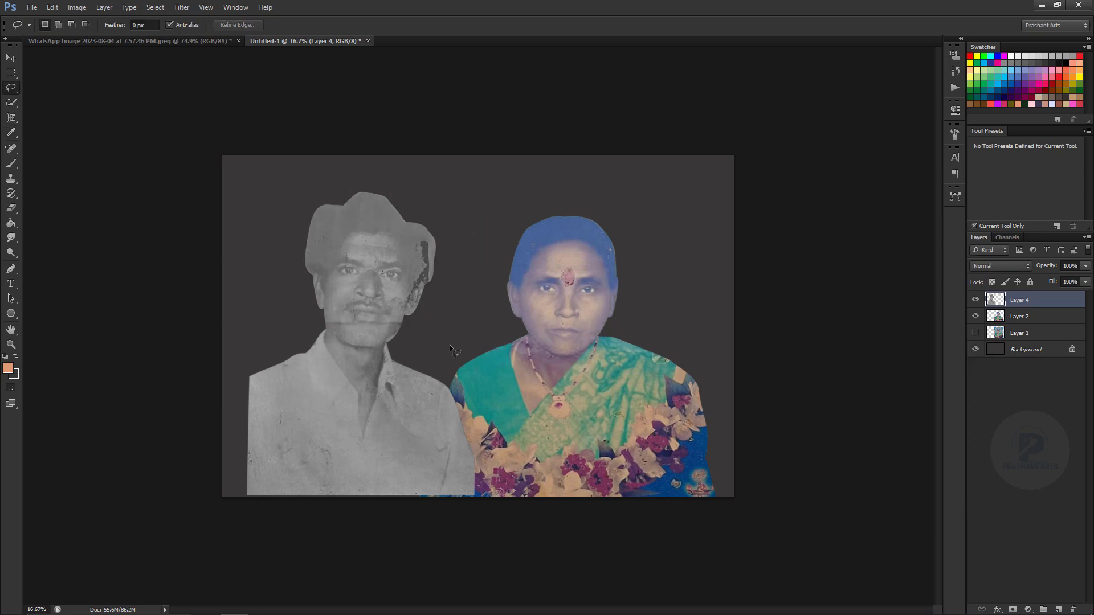
Step: Heal the damage spots on the man's chin and jaw with the Spot Healing Brush
key(ctrl+plus)
key(ctrl+plus)
key(ctrl+plus)
click(11, 149)
drag(211, 371, 293, 374)
drag(373, 373, 421, 371)
drag(383, 419, 410, 399)
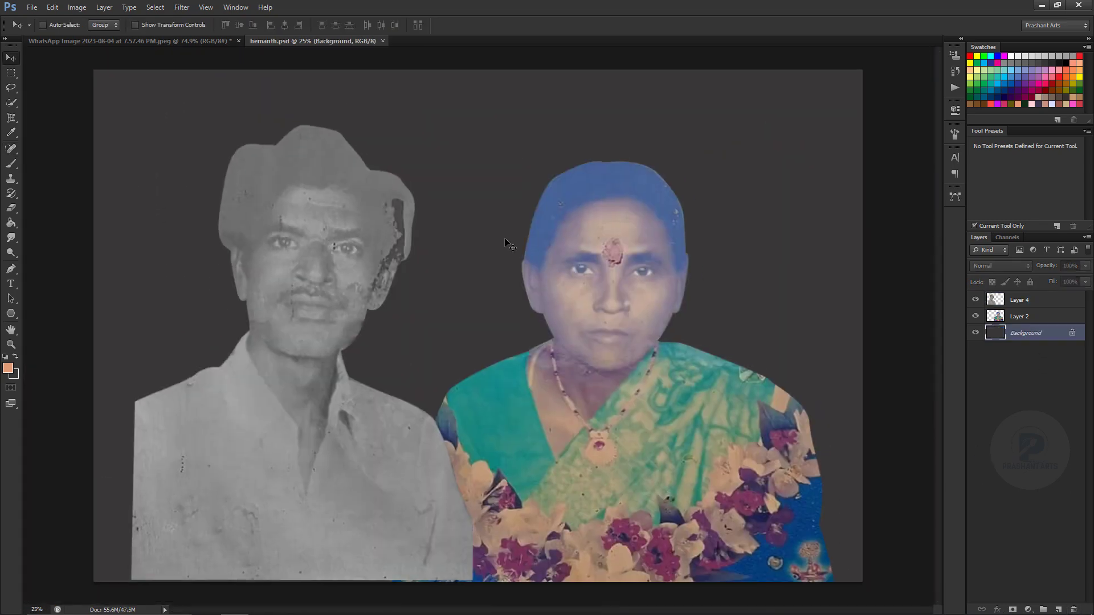
click(1020, 300)
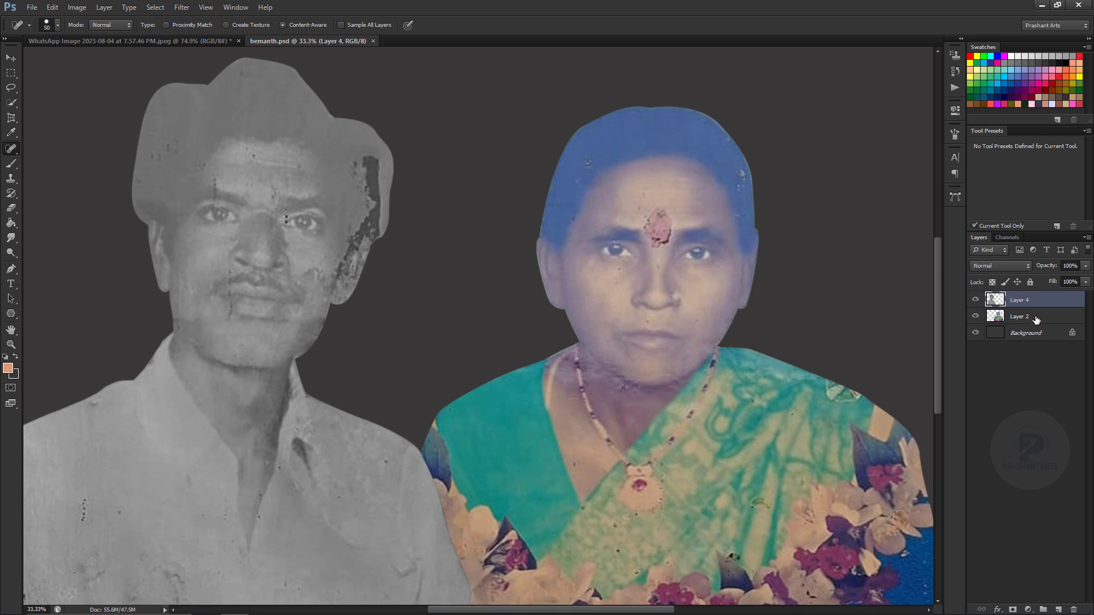
Step: Duplicate both cut-out layers, then group and hide the originals as a backup
key(ctrl+j)
click(1019, 333)
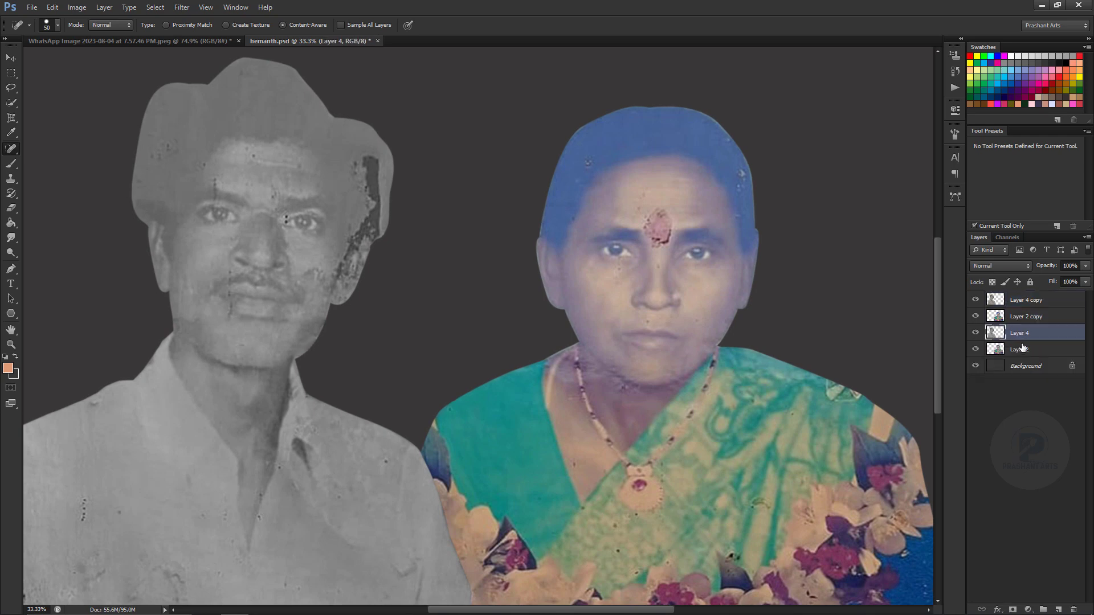
key(ctrl+g)
click(975, 331)
click(1019, 299)
Step: Spot-heal the man's forehead spot, the tear along the hat's right edge and his cheek edge
key(ctrl+minus)
key(ctrl+equal)
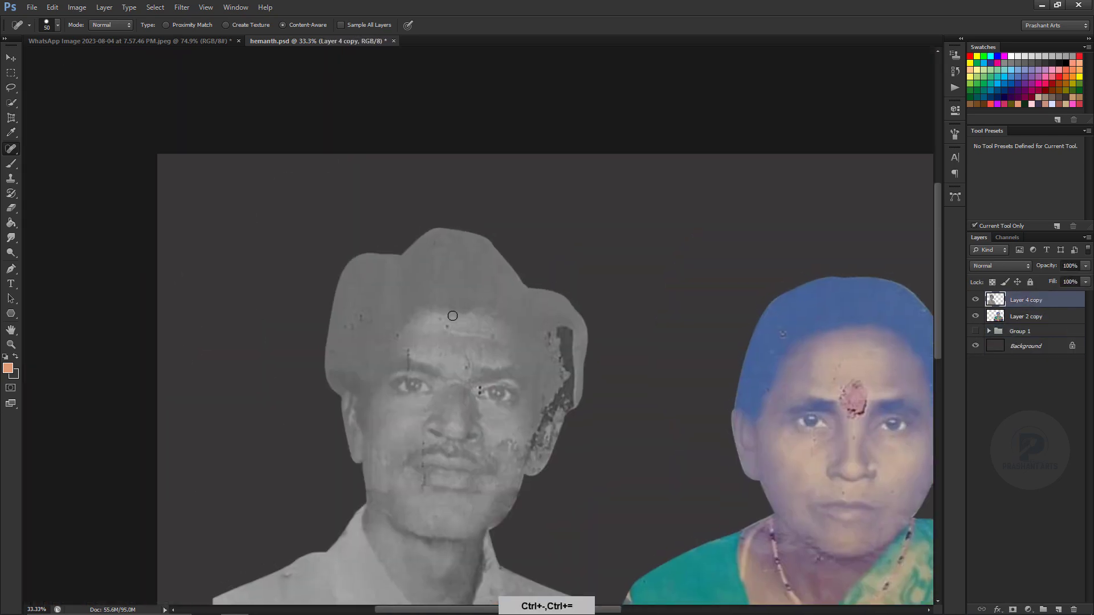
key(ctrl+equal)
key(bracketleft)
click(419, 369)
key(bracketleft)
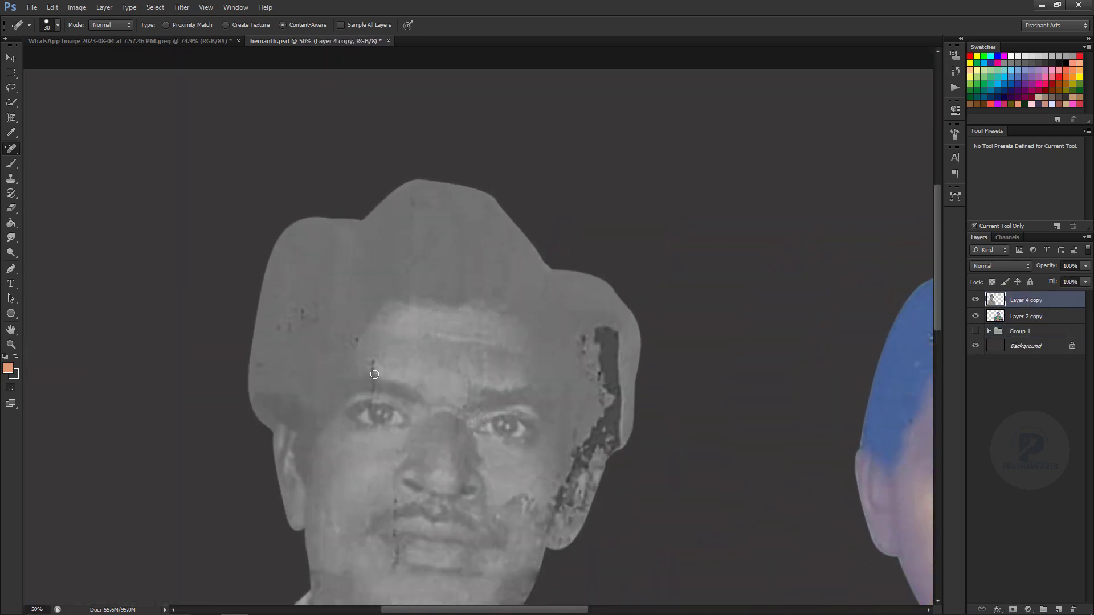
key(bracketright)
key(bracketright)
key(bracketright)
drag(310, 302, 274, 330)
mouse_move(598, 336)
mouse_down()
mouse_move(643, 169)
mouse_move(633, 285)
mouse_up()
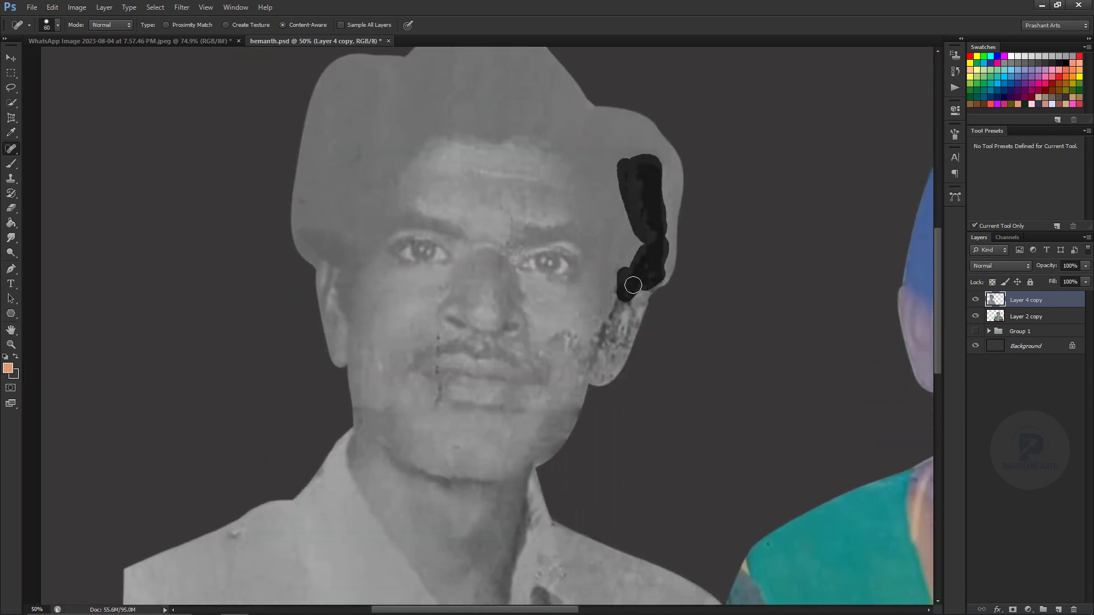
key(bracketleft)
key(bracketleft)
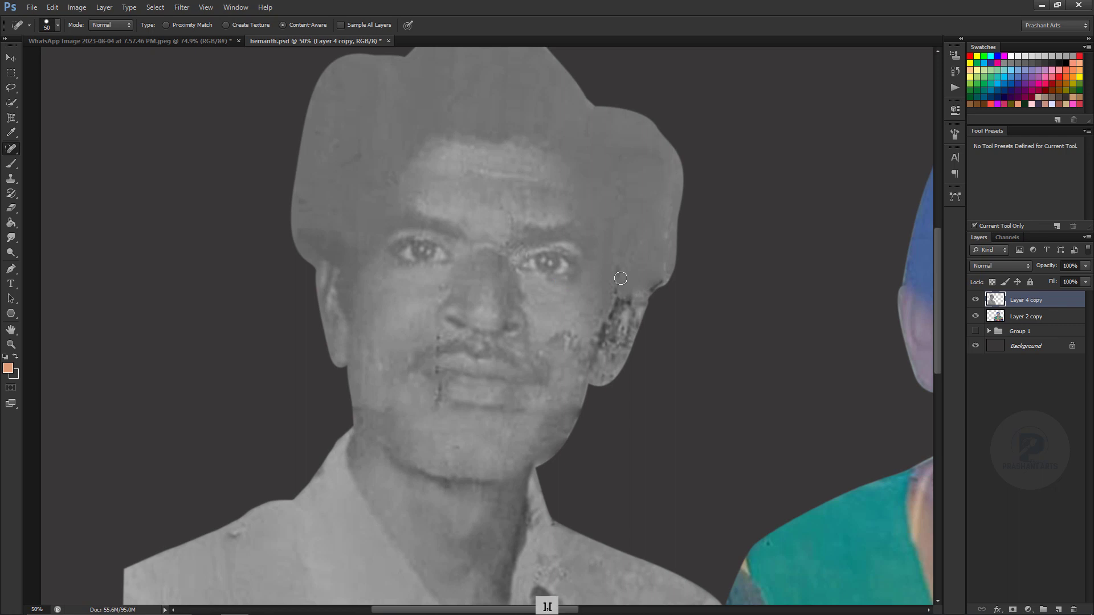
mouse_move(621, 267)
mouse_down()
mouse_move(598, 339)
mouse_move(544, 341)
mouse_up()
key(bracketright)
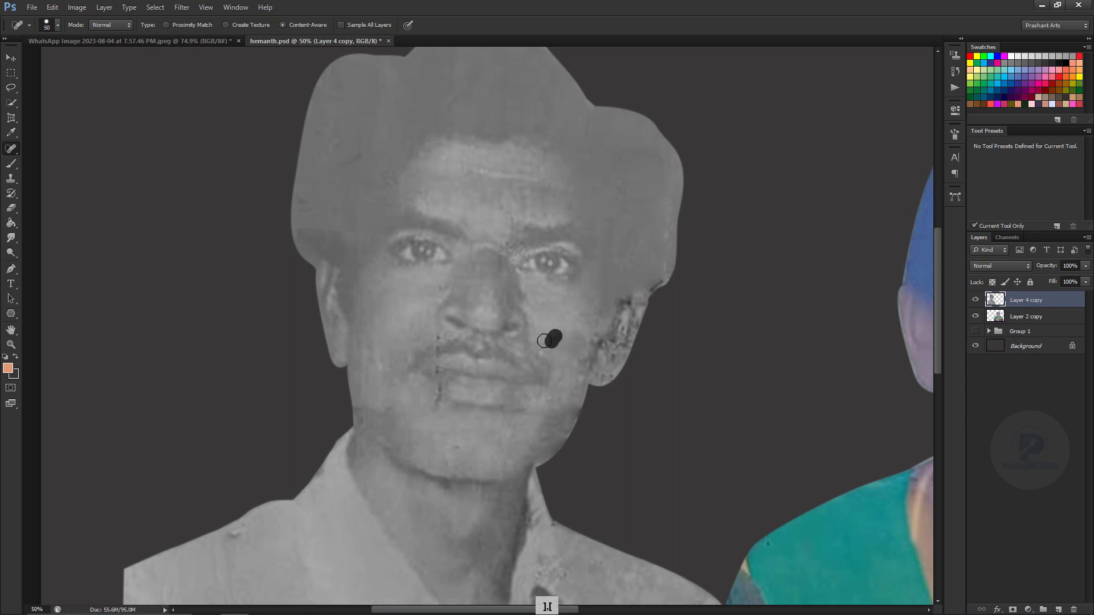
Step: Spot-heal the red mark on the woman's forehead on her copy layer
key(ctrl+minus)
key(ctrl+minus)
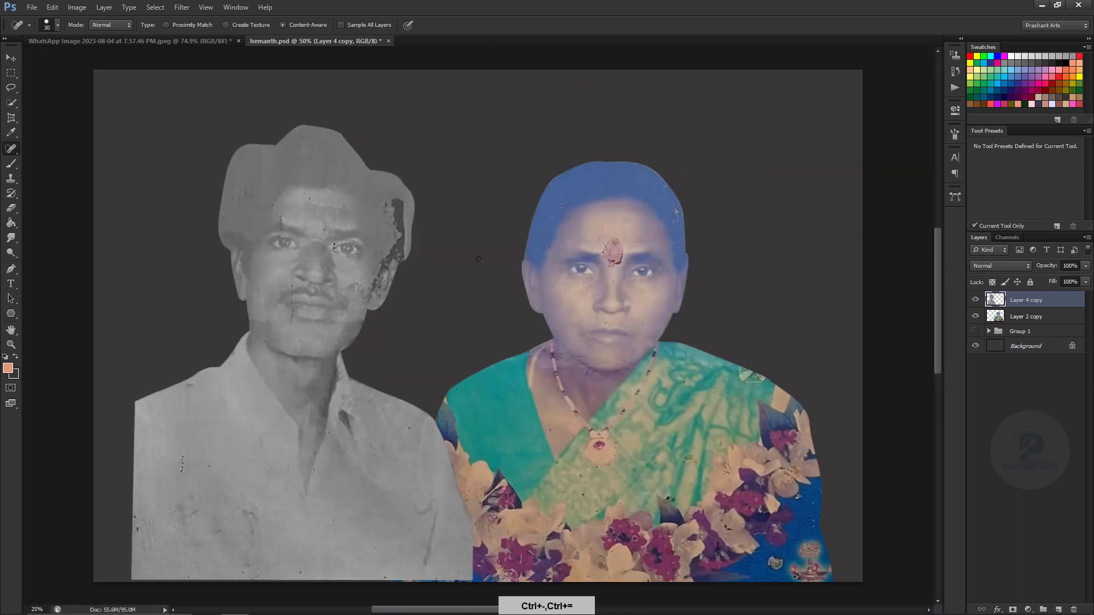
key(ctrl+plus)
key(bracketright)
key(bracketright)
key(bracketright)
key(ctrl+minus)
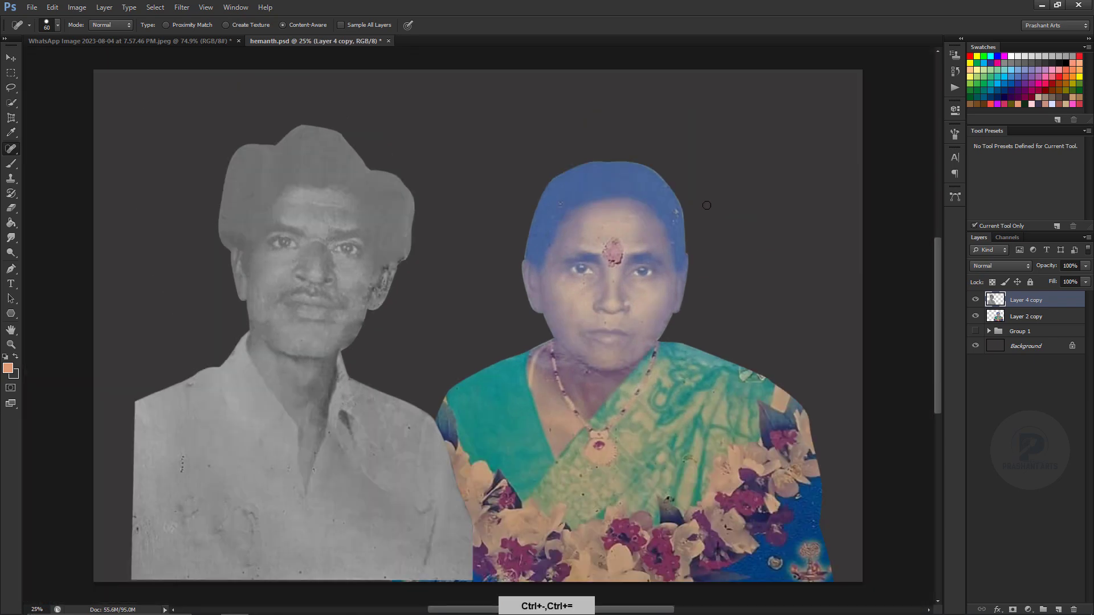
key(ctrl+minus)
click(1006, 318)
key(ctrl+plus)
key(ctrl+plus)
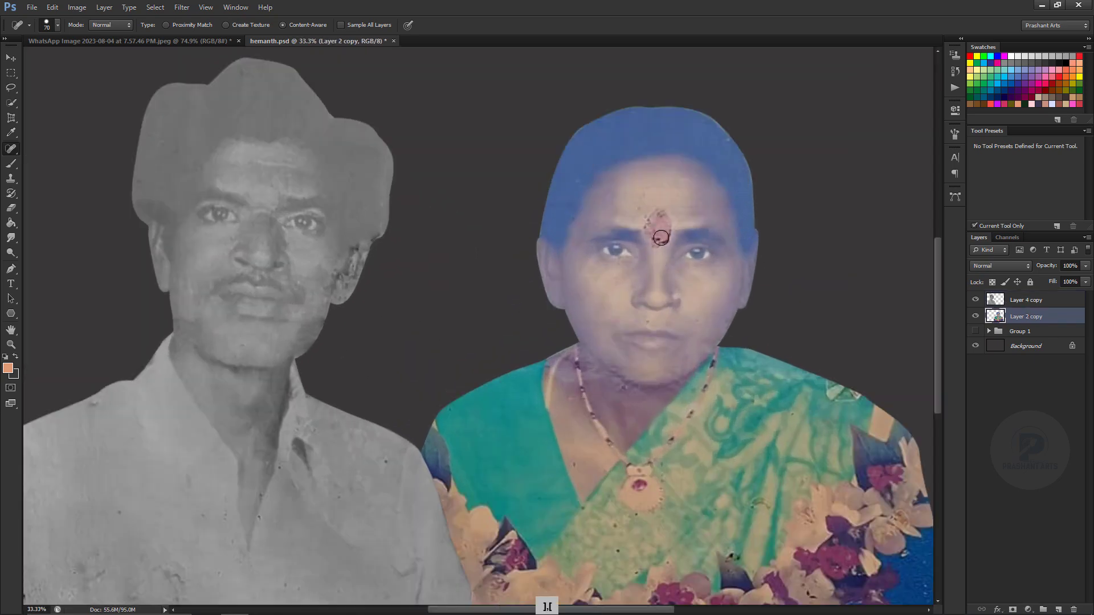
key(bracketright)
key(bracketright)
mouse_move(661, 237)
mouse_down()
mouse_move(652, 217)
mouse_move(679, 205)
mouse_up()
key(bracketleft)
key(bracketleft)
key(bracketleft)
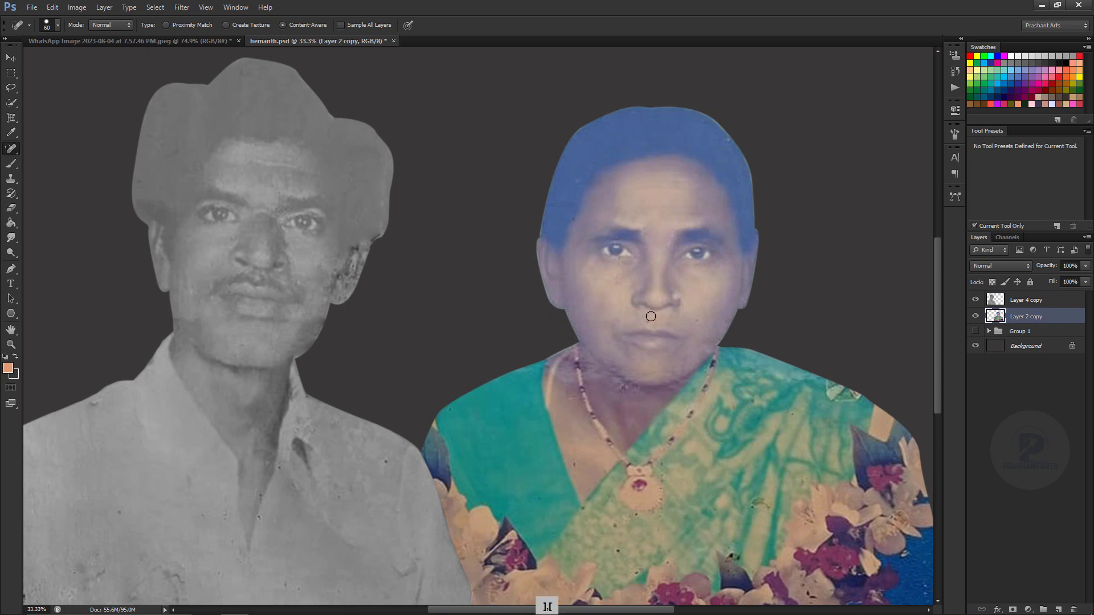
key(ctrl+minus)
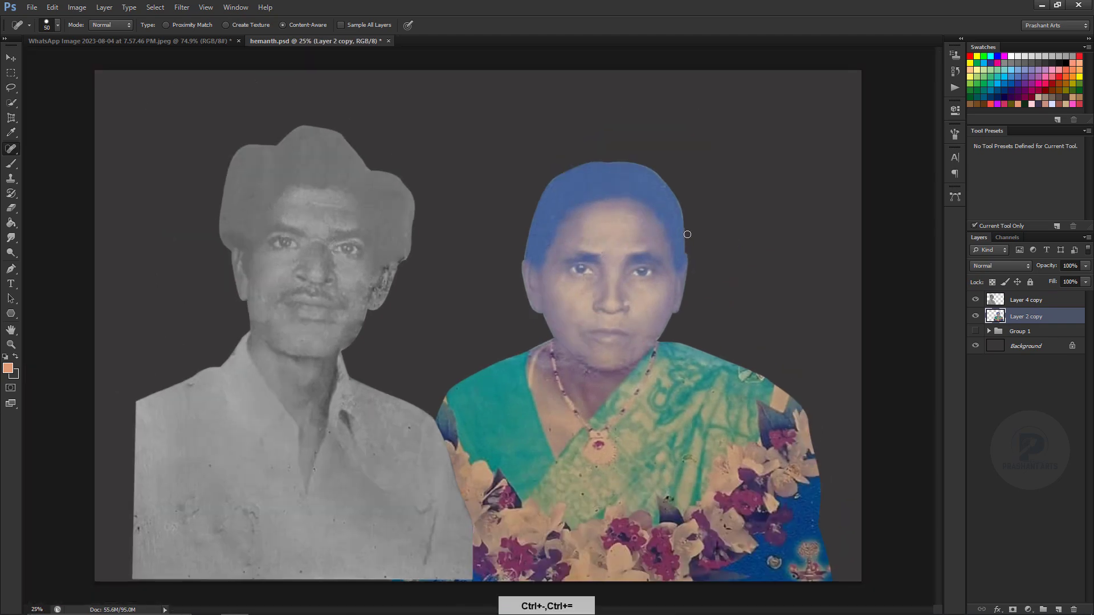
Step: In Levels on the woman's layer, set the green channel to 176 and raise the blue shadows
key(ctrl+l)
key(alt+4)
text(176)
key(alt+5)
drag(779, 456, 798, 455)
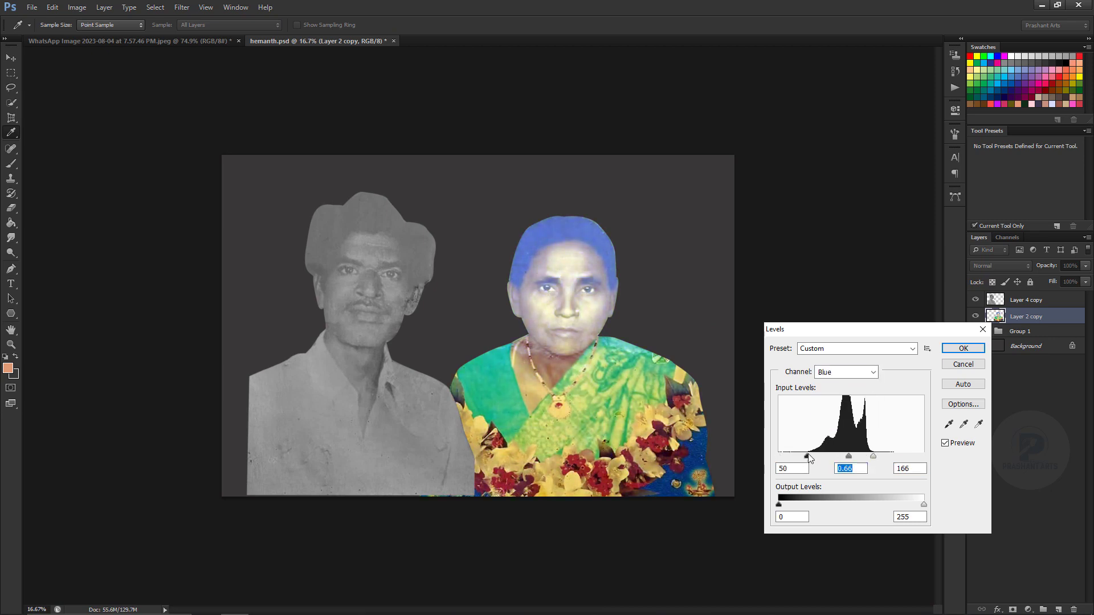
Step: Cycle through the Green, Red and Blue channels in Levels and raise the blue black input
click(846, 372)
click(831, 401)
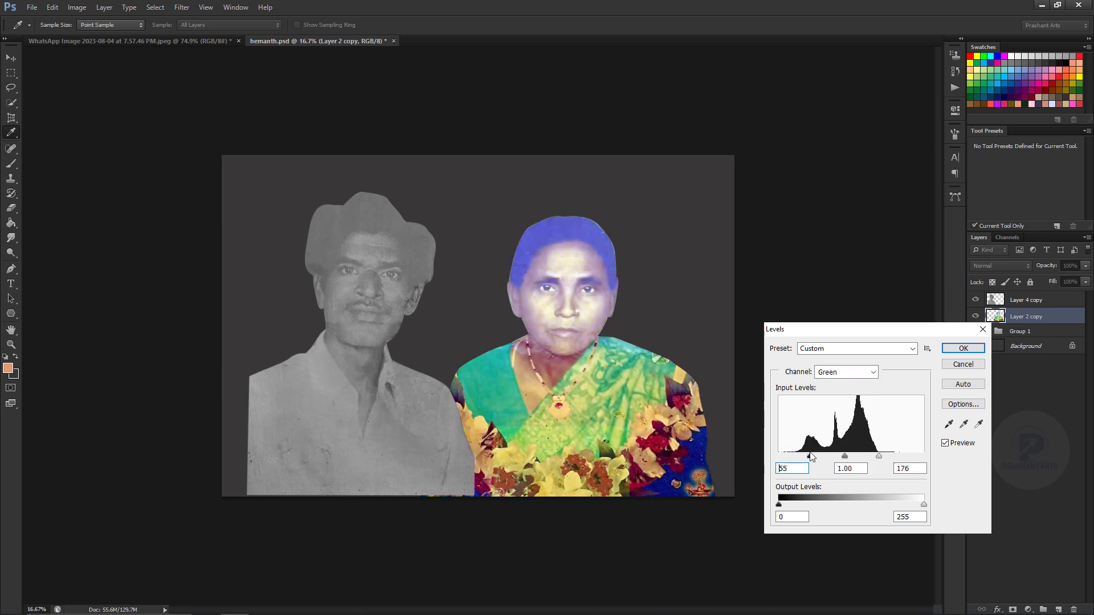
click(846, 372)
click(832, 392)
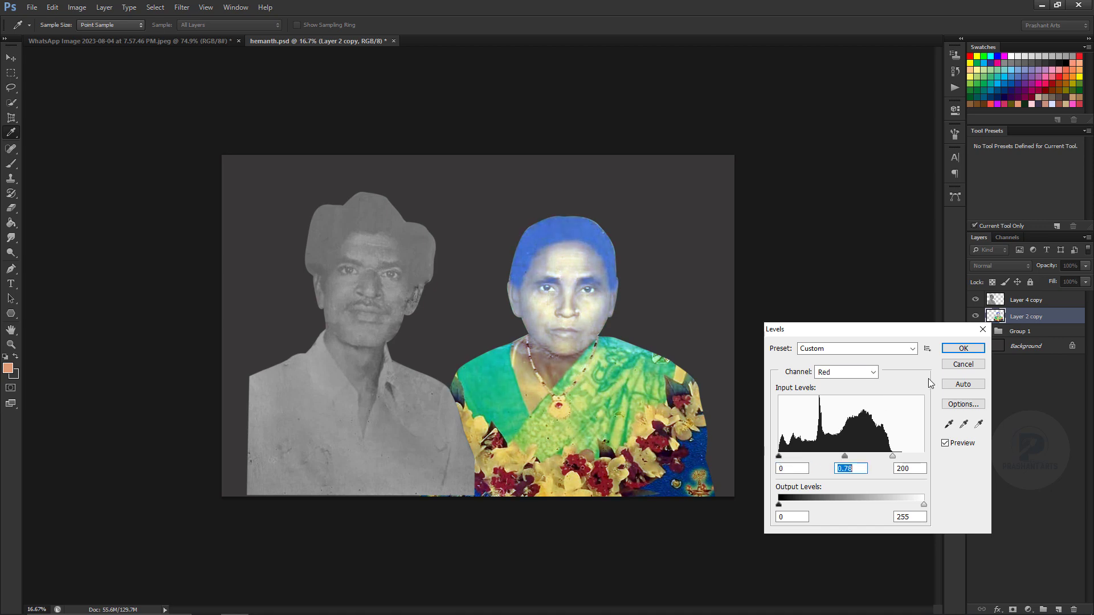
click(846, 372)
click(831, 392)
mouse_move(808, 456)
mouse_down()
mouse_move(831, 455)
mouse_move(809, 456)
mouse_up()
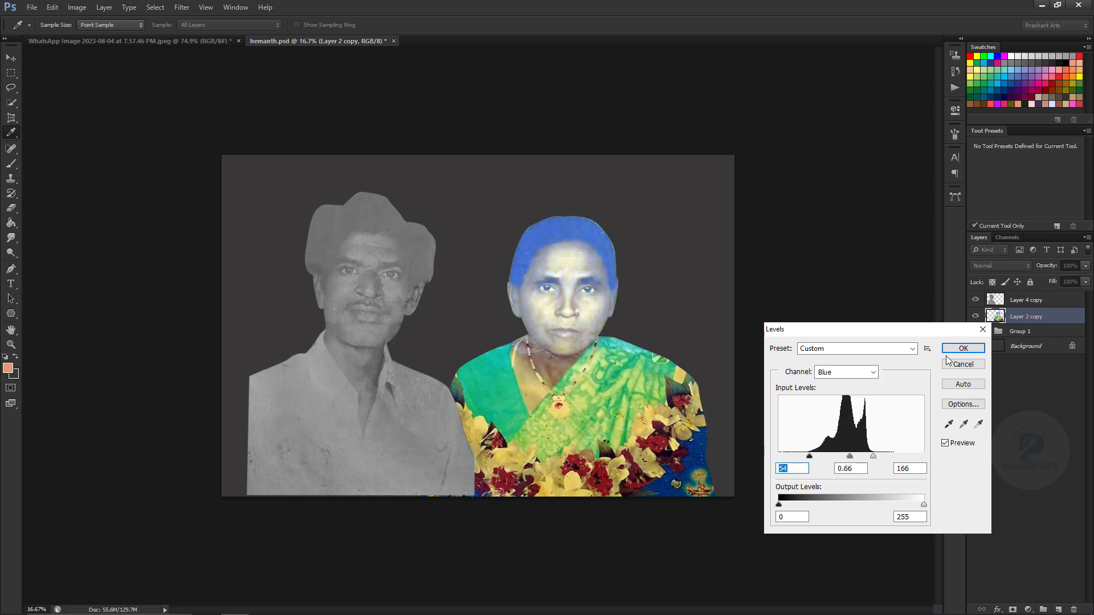
key(Escape)
Step: Set the Levels black point from the blue hair, try a green channel change, then discard it
key(ctrl+l)
click(948, 424)
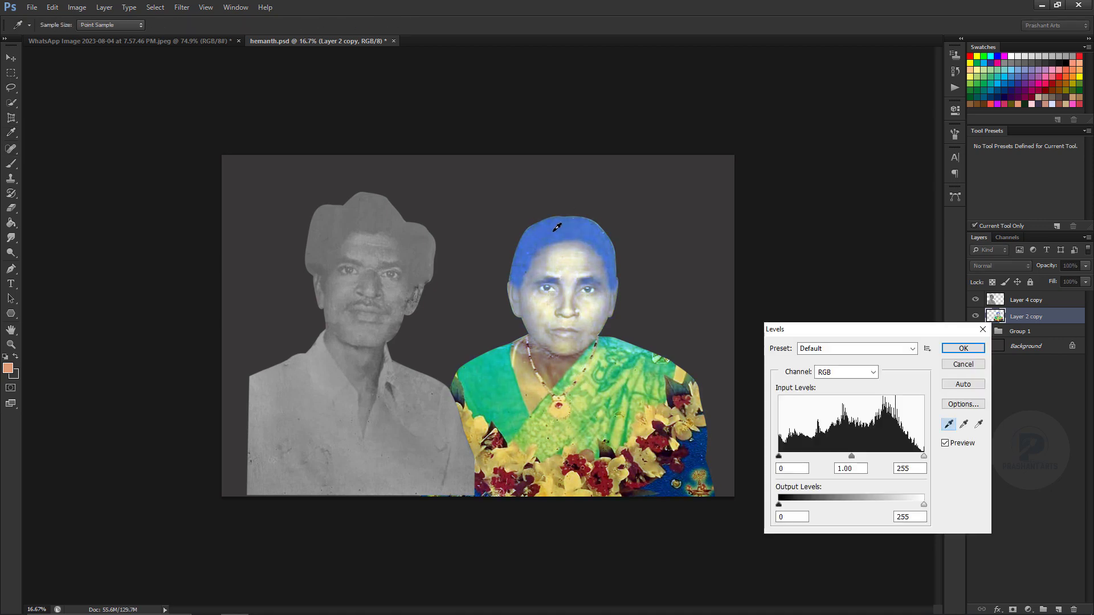
click(563, 224)
click(846, 372)
click(832, 402)
drag(779, 456, 874, 456)
key(Escape)
Step: Try a Color Balance midtone shift and cancel it, then apply Levels with black input 68
key(j)
key(ctrl+b)
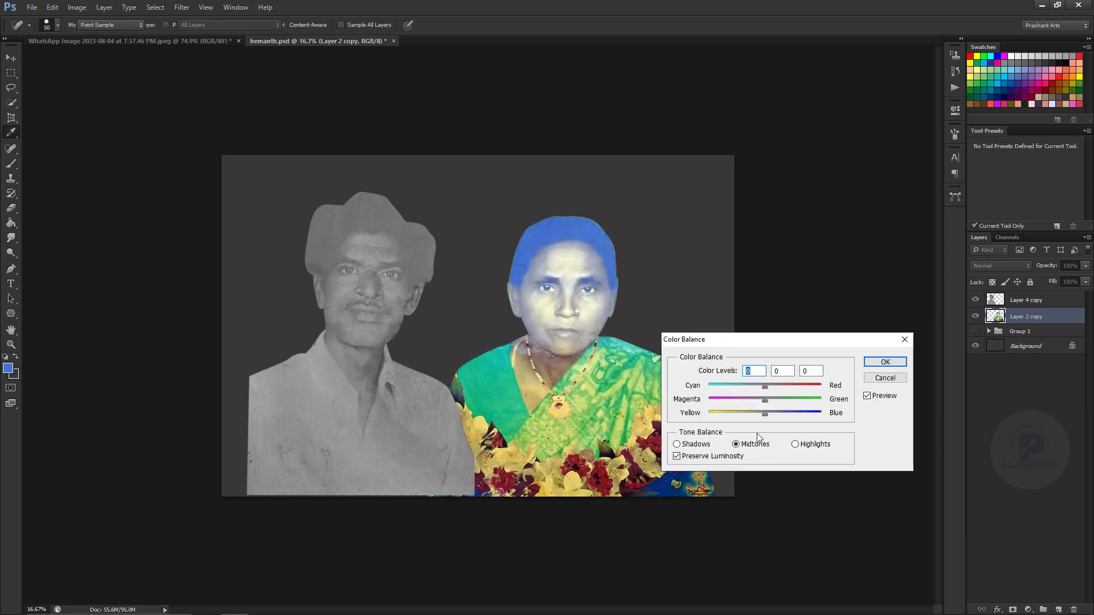
drag(764, 416, 775, 417)
key(Escape)
key(ctrl+l)
mouse_move(783, 455)
mouse_down()
mouse_move(835, 456)
mouse_move(818, 455)
mouse_up()
click(963, 348)
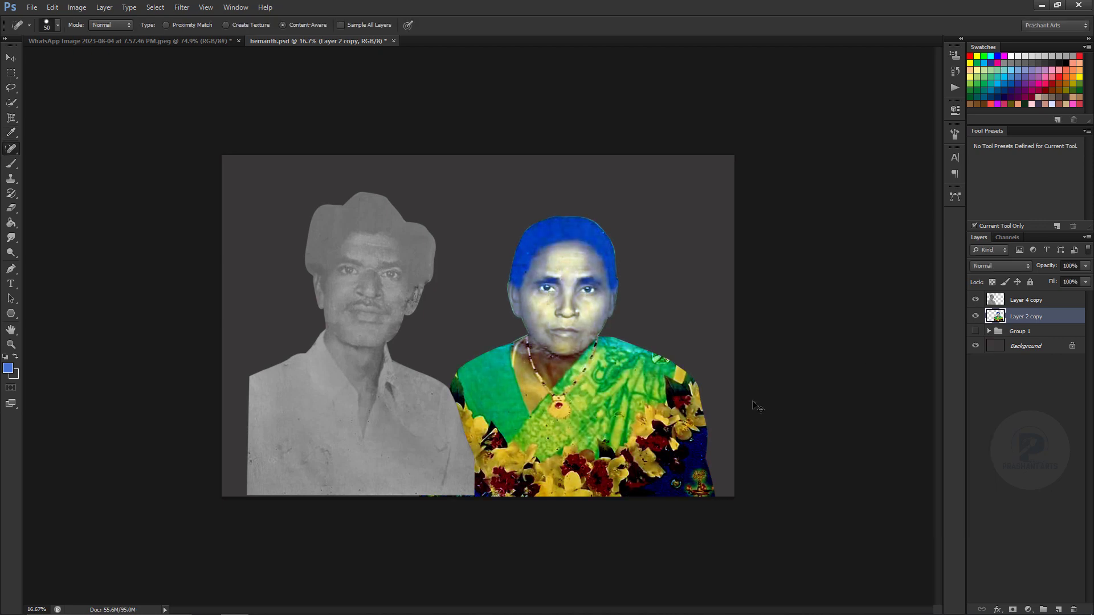
Step: Lasso the woman's head and set its Levels black point from her hair
key(l)
mouse_move(490, 285)
mouse_down()
mouse_move(551, 297)
mouse_move(490, 282)
mouse_up()
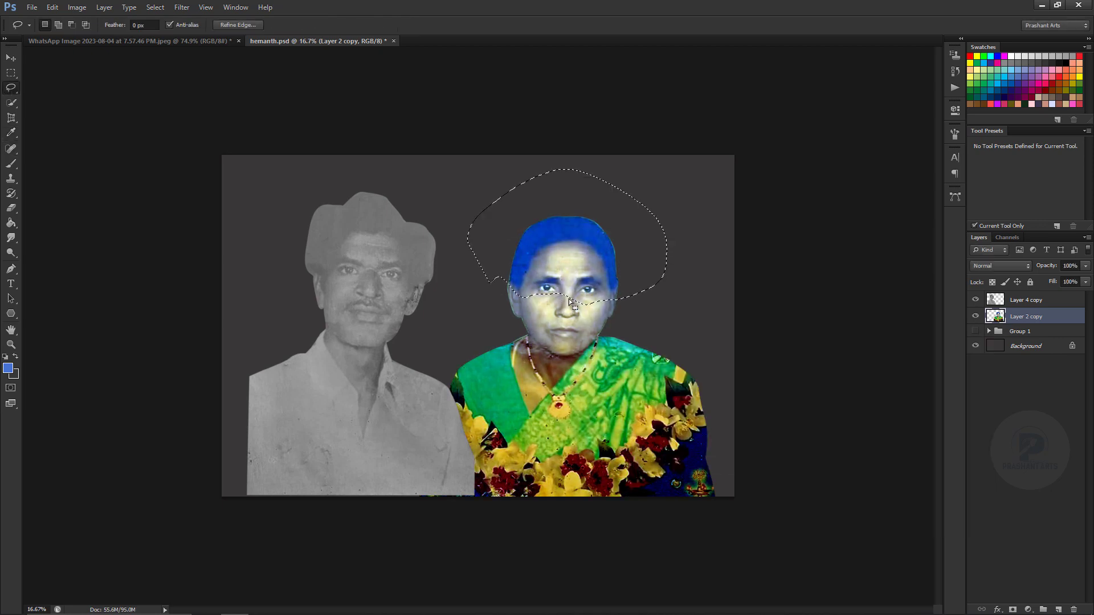
key(ctrl+l)
click(949, 424)
click(591, 223)
click(962, 364)
key(ctrl+d)
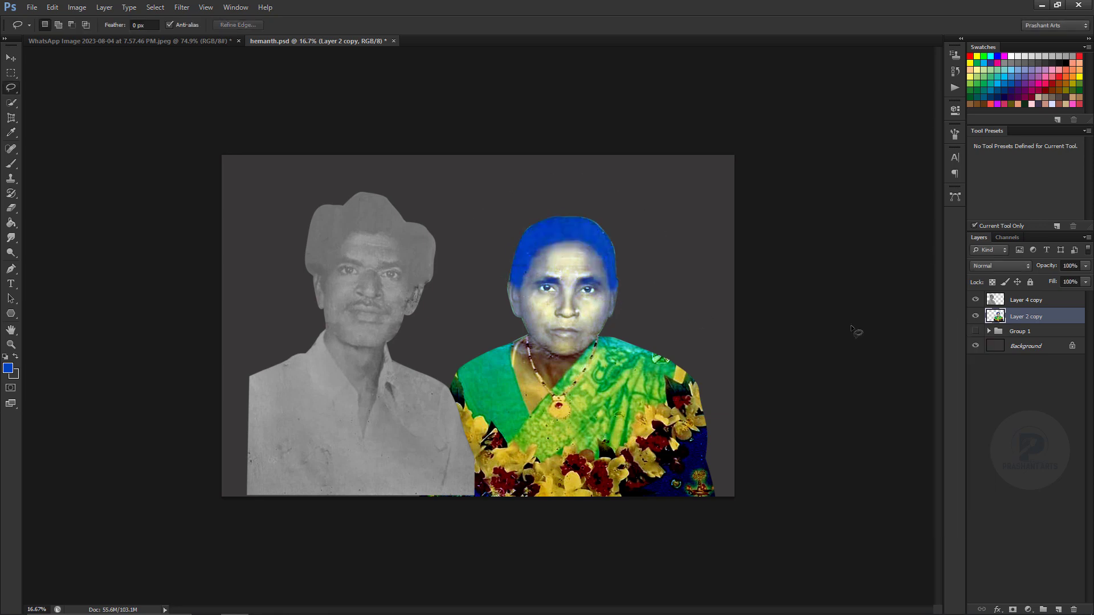
Step: Desaturate the woman with Hue/Saturation at -100 and move her right and down
key(i)
key(ctrl+u)
click(1040, 362)
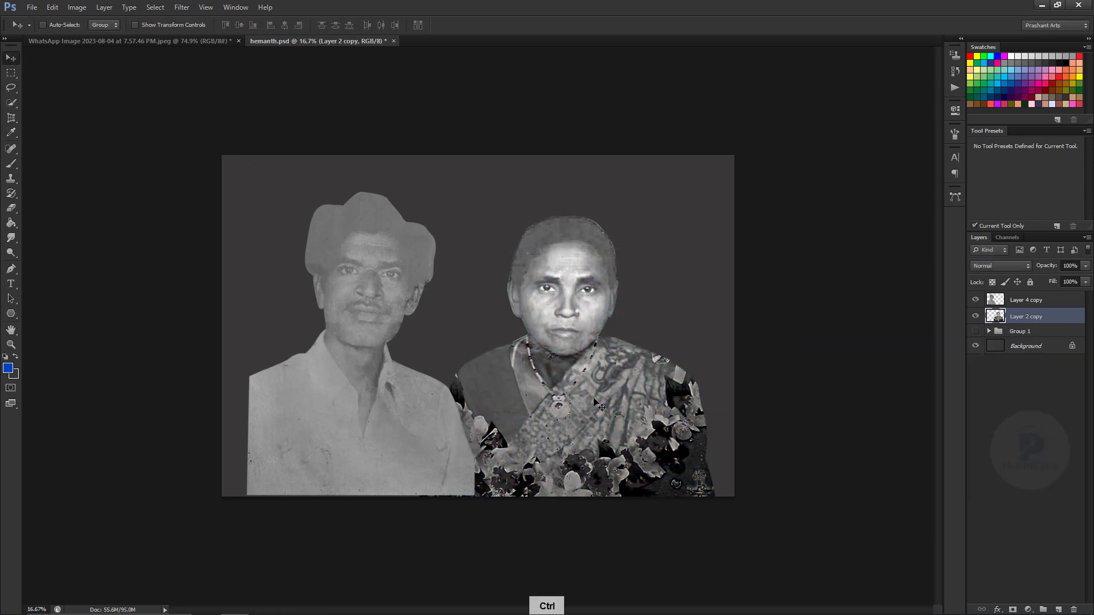
key(v)
drag(570, 342, 607, 355)
Step: Free Transform the man's layer larger from his lower right corner
click(1026, 299)
key(ctrl+t)
drag(464, 481, 493, 513)
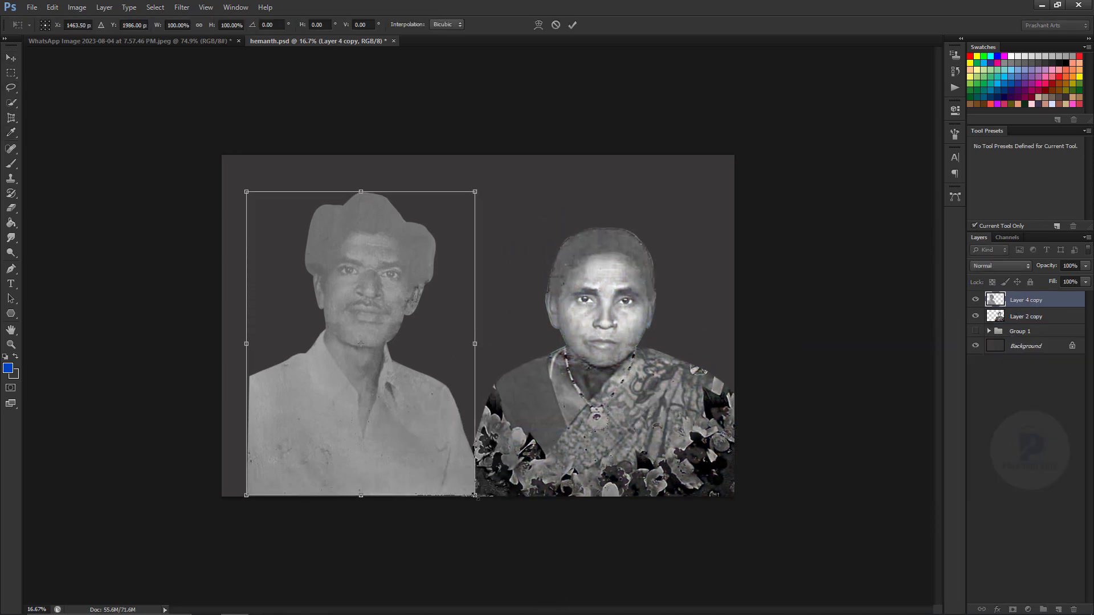
key(Return)
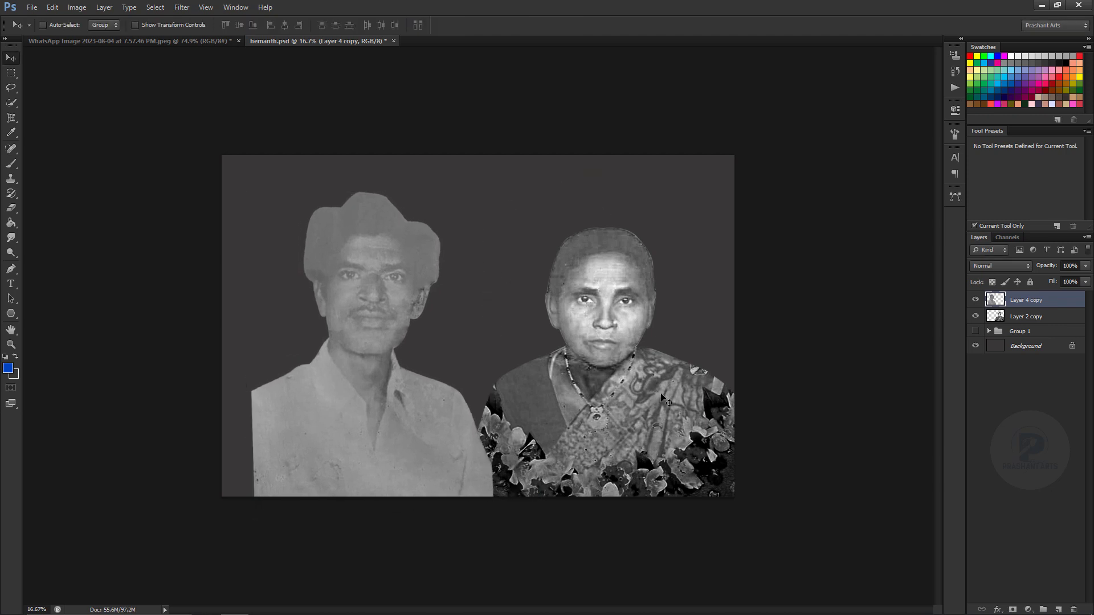
Step: Darken the woman with Levels black input 50, the man's midtones to 0.80, and nudge her up-left
key(ctrl+l)
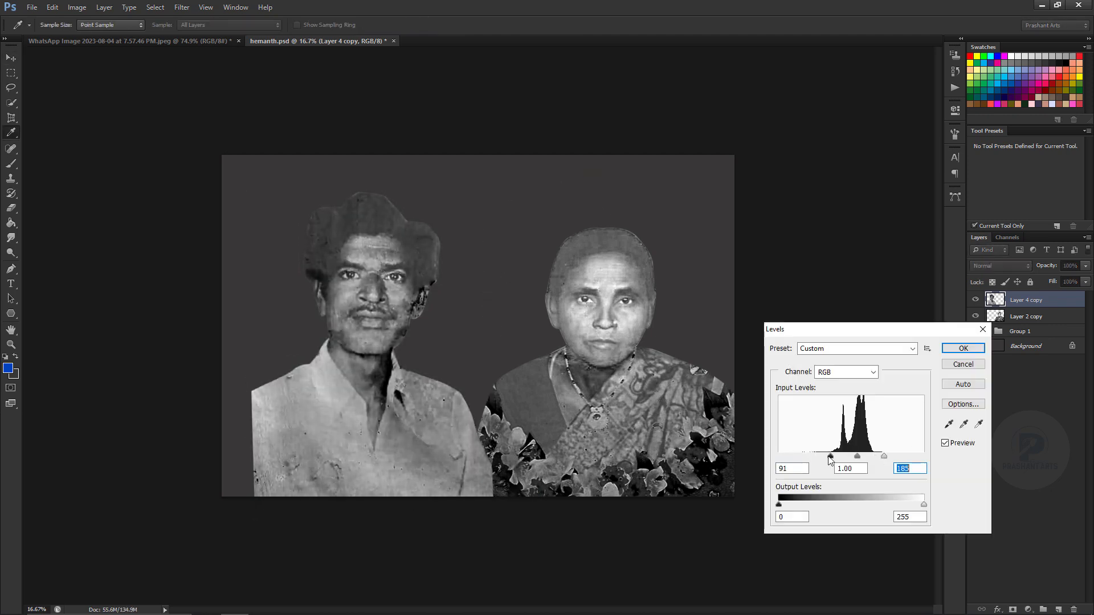
mouse_move(829, 457)
mouse_down()
mouse_move(837, 459)
mouse_move(809, 455)
mouse_move(862, 458)
mouse_up()
key(Escape)
key(alt+bracketleft)
key(ctrl+l)
key(Return)
key(alt+bracketright)
key(ctrl+l)
key(Return)
key(v)
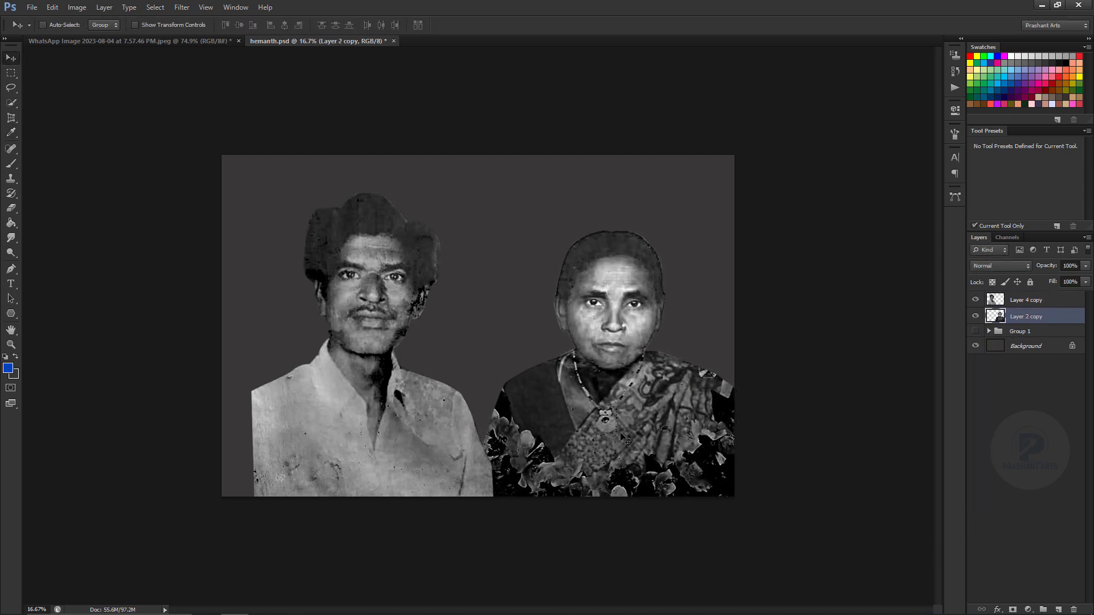
drag(613, 444, 607, 435)
Step: Lasso and feather the empty left edge beside the man's shoulder, then clone shirt texture into it
drag(447, 424, 442, 419)
key(l)
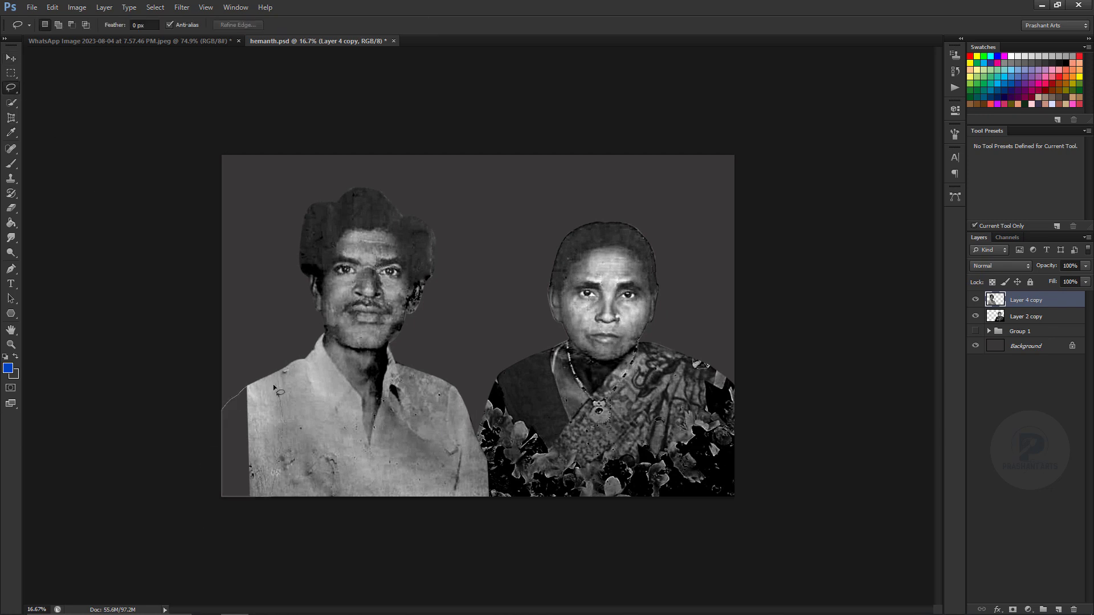
drag(273, 387, 272, 494)
key(shift+F6)
key(Return)
key(s)
alt+click(263, 395)
mouse_move(263, 395)
mouse_down()
mouse_move(245, 398)
mouse_move(245, 478)
mouse_up()
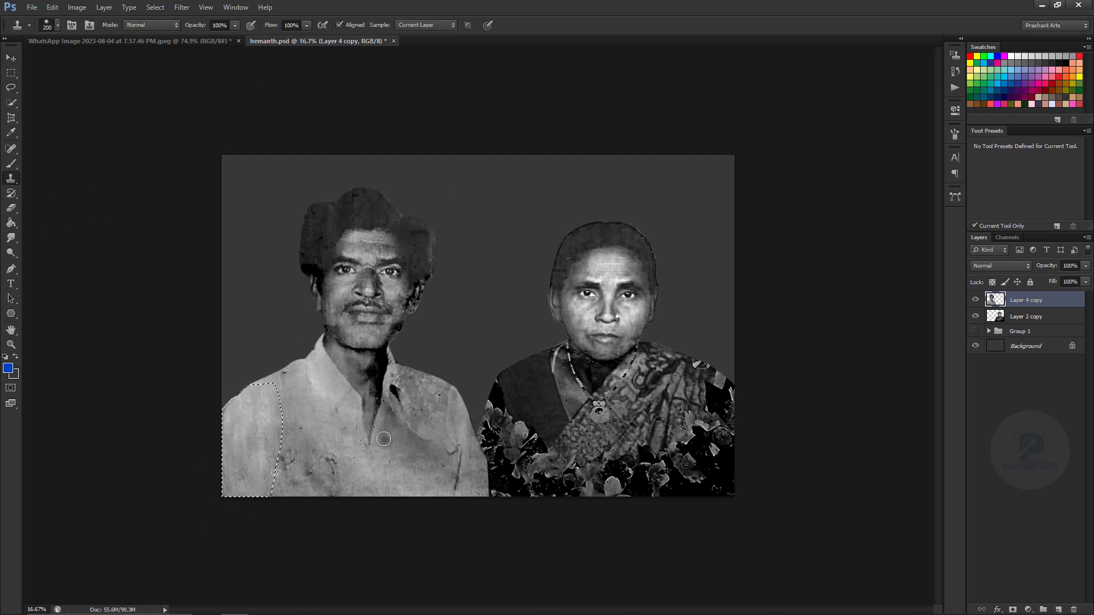
Step: Lasso and feather the gap at the bottom between the two people
key(l)
key(ctrl+d)
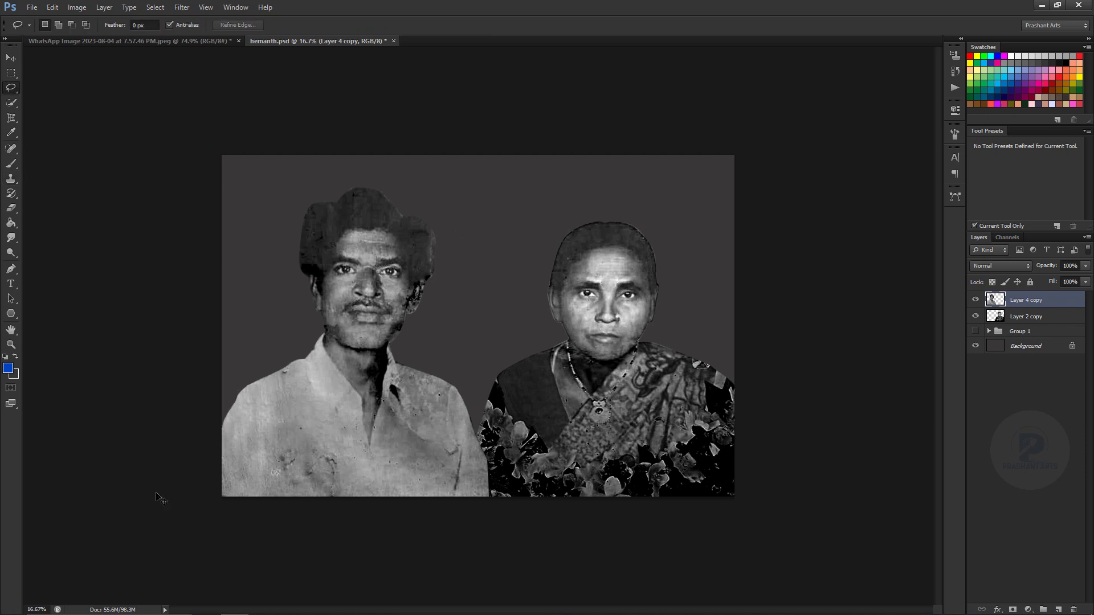
drag(491, 464, 496, 480)
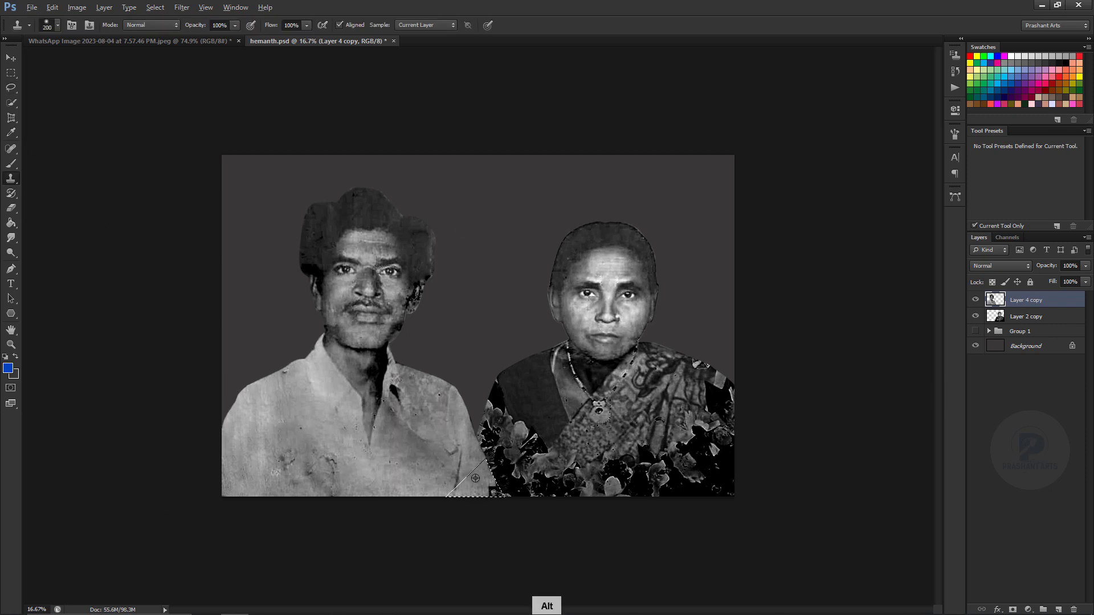
key(shift+F6)
key(Return)
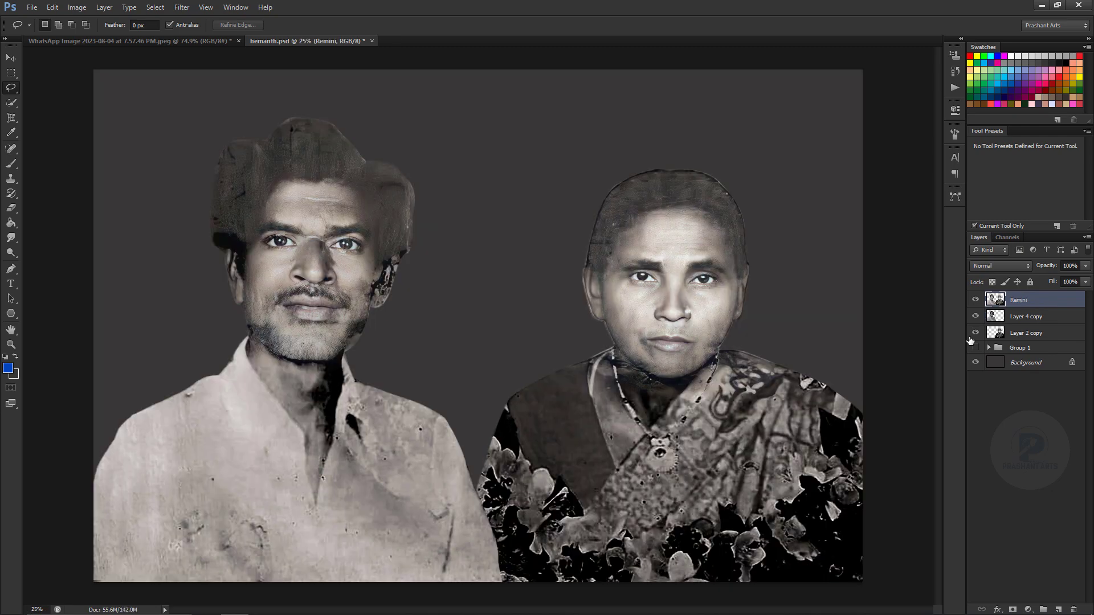
Step: Delete Layer 4 copy and Layer 2 copy, keeping Remini, then lasso the woman and move her down slightly
click(975, 300)
click(1000, 317)
shift+click(1014, 332)
key(Delete)
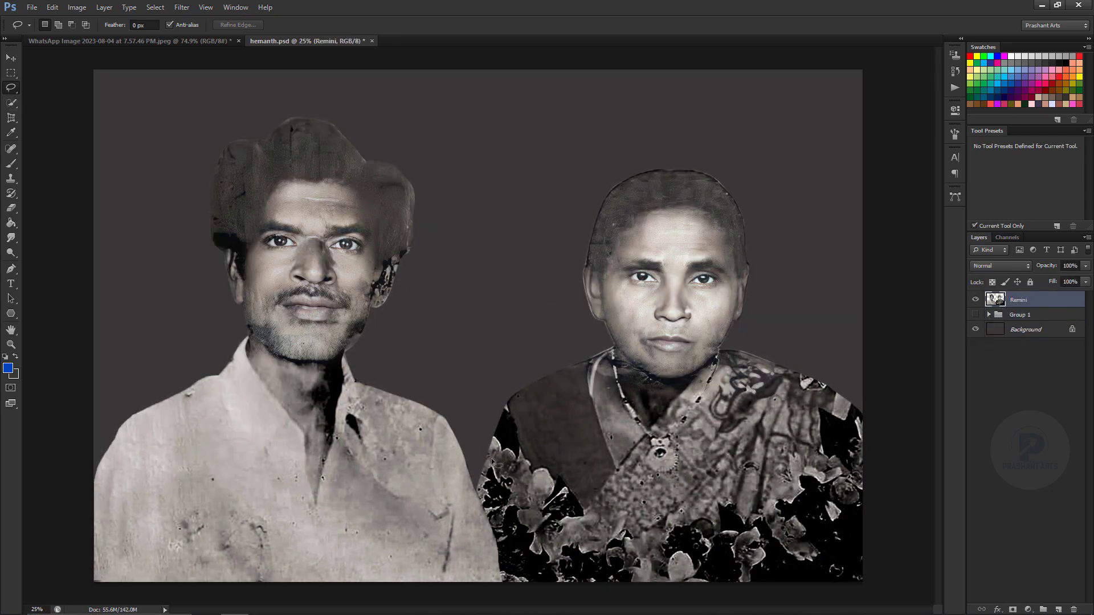
drag(529, 189, 559, 161)
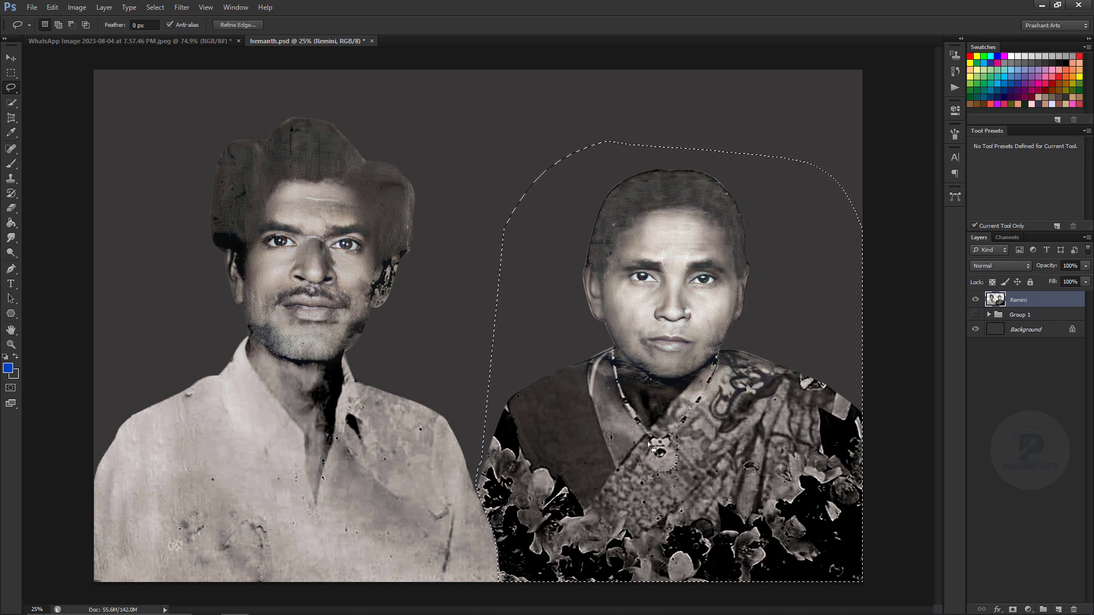
drag(661, 448, 665, 464)
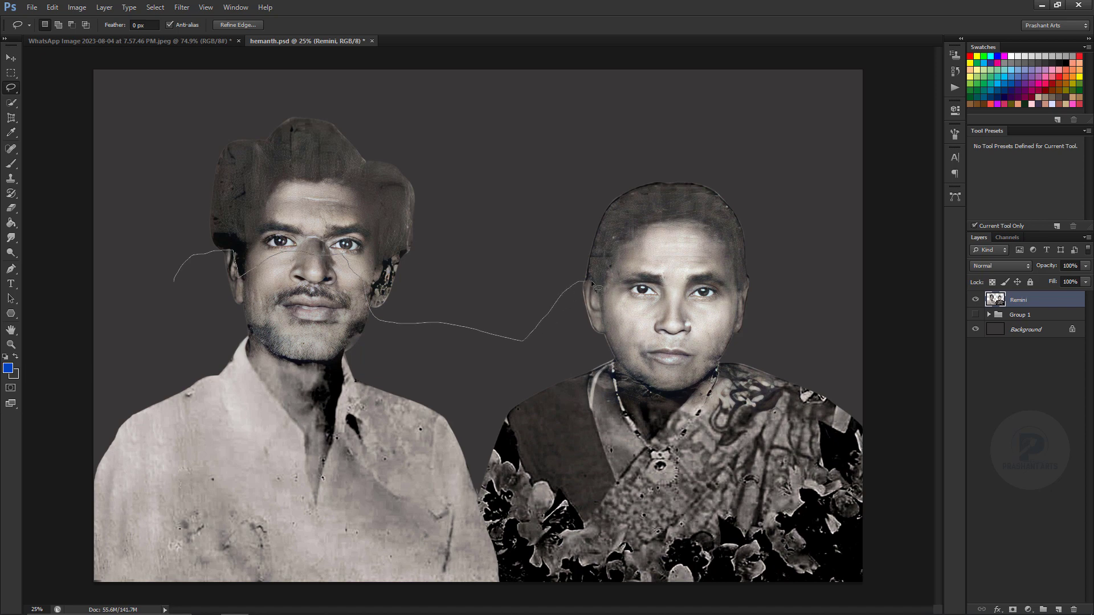
Step: Darken both people's hair with a feathered selection and Selective Color Blacks at +65
drag(169, 145, 228, 102)
key(shift+F6)
key(Return)
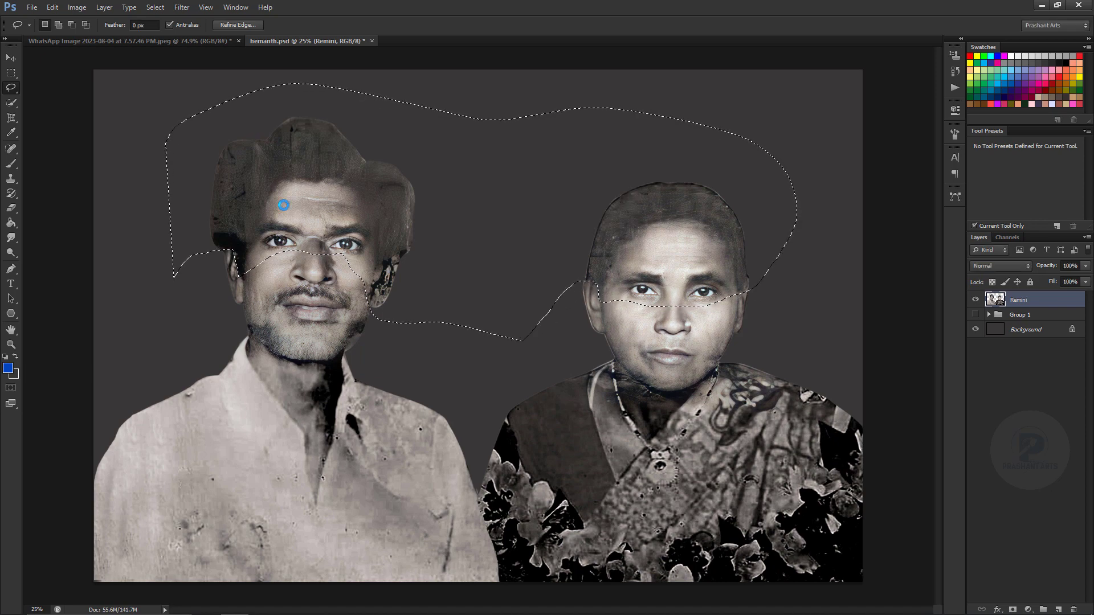
key(alt+i)
key(j)
key(s)
click(801, 386)
click(780, 485)
drag(763, 484, 800, 485)
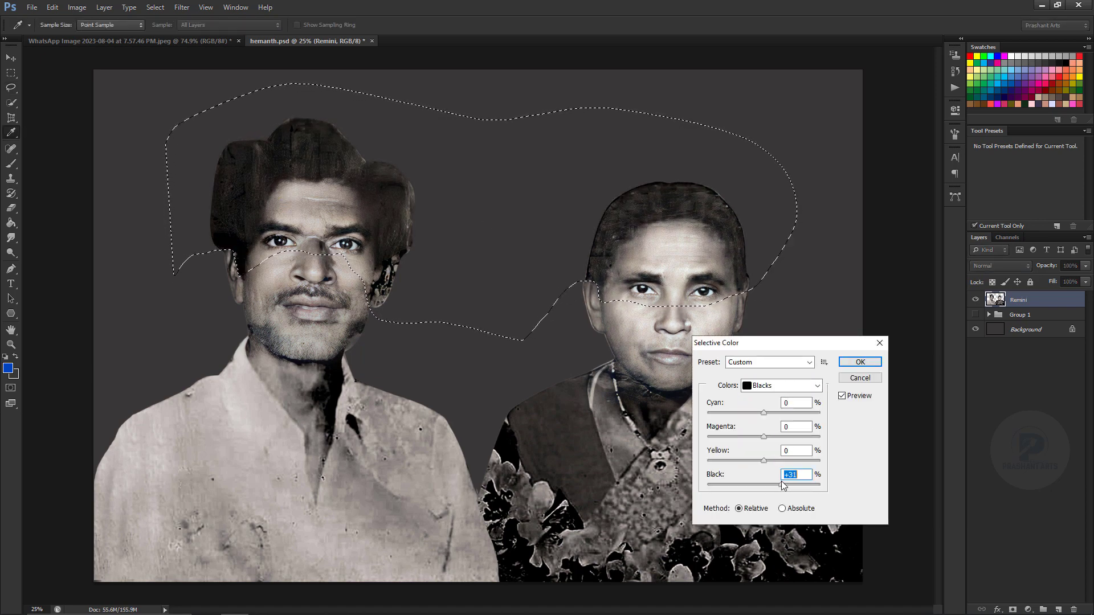
click(859, 362)
key(l)
key(ctrl+d)
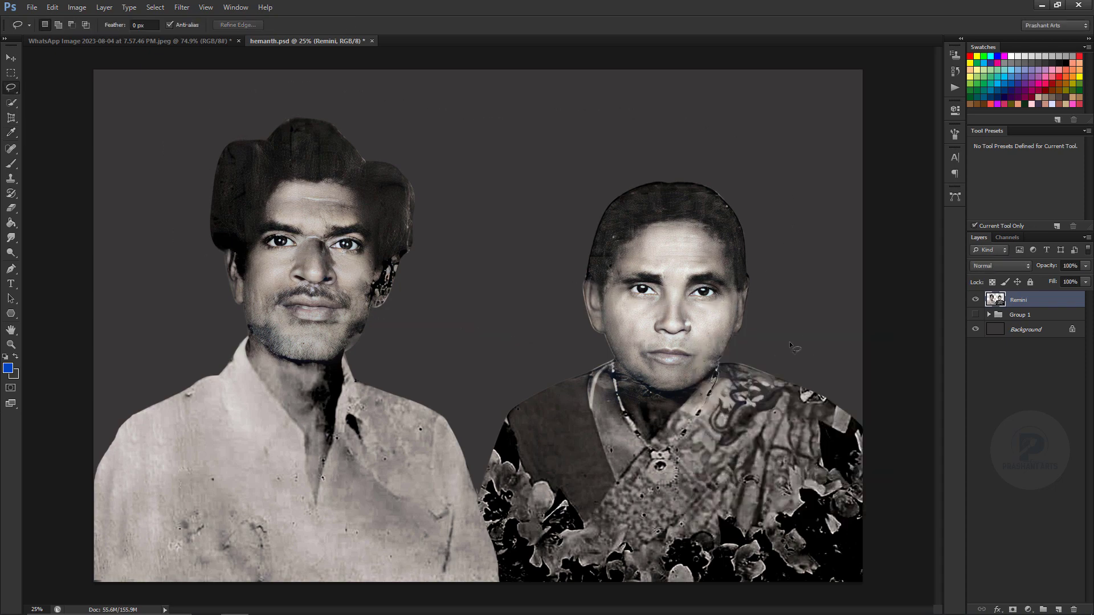
Step: Spot-heal the mark on the man's forehead, then download the Base Palette version from palette.fm
key(ctrl+minus)
key(j)
key(ctrl+plus)
key(ctrl+plus)
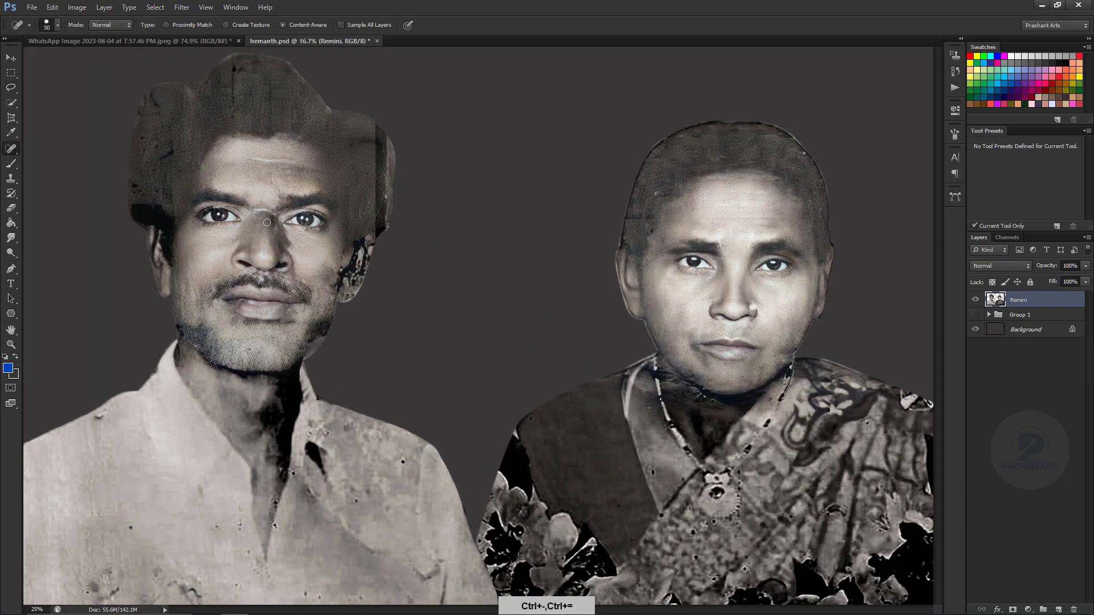
drag(249, 156, 291, 160)
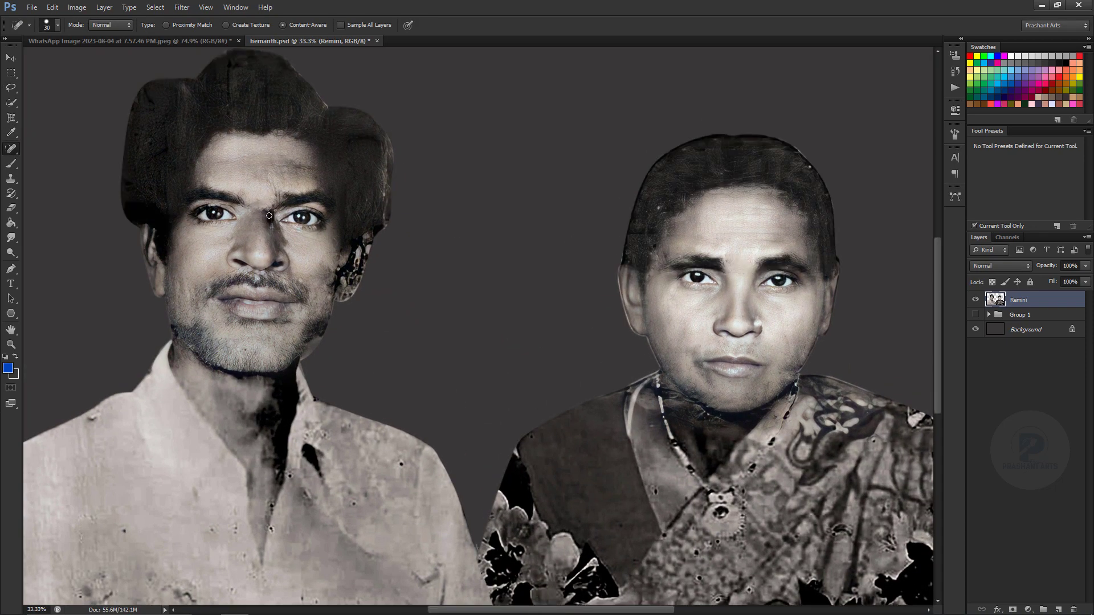
key(ctrl+minus)
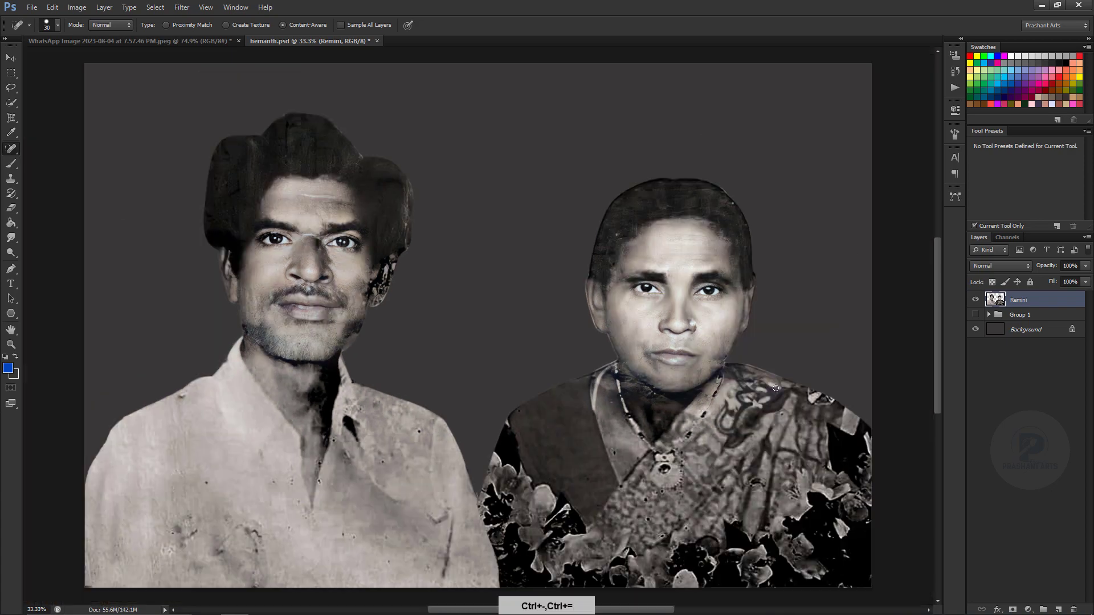
key(ctrl+minus)
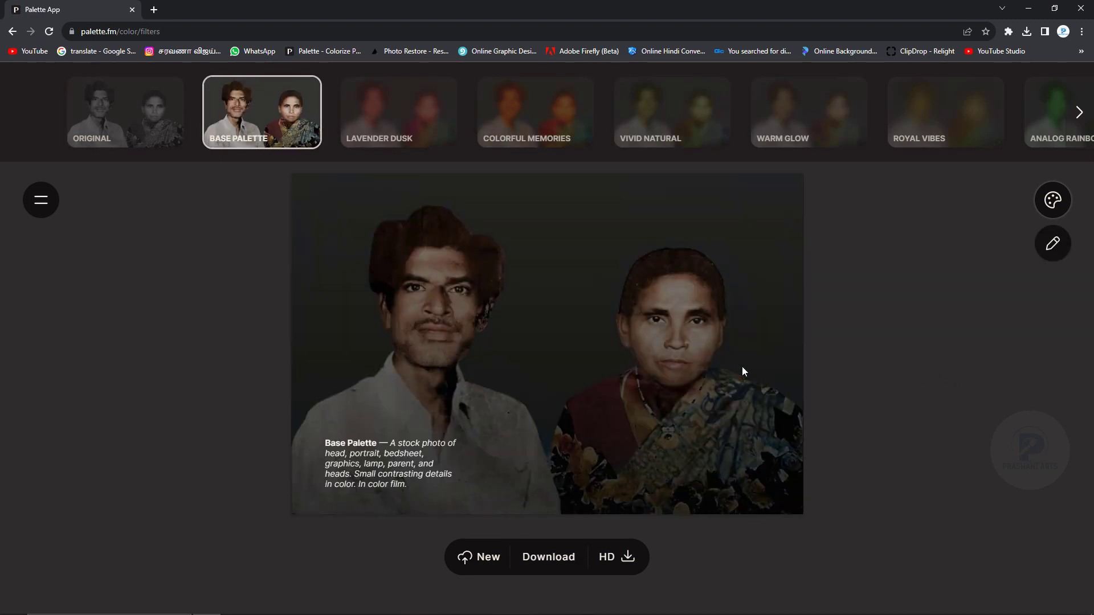
click(578, 563)
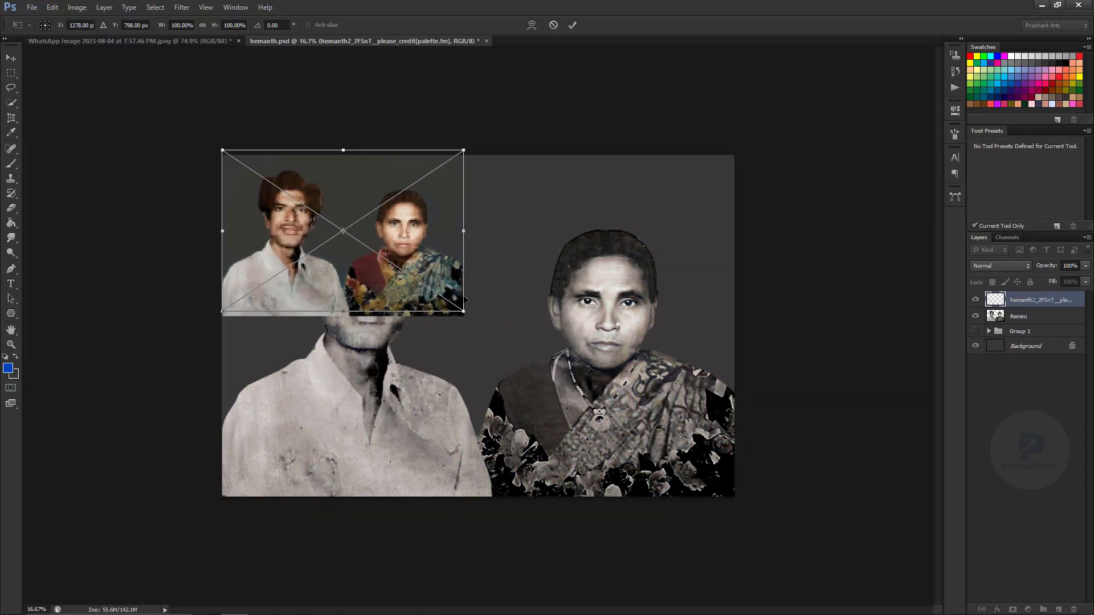
Step: Scale the pasted Palette colour photo to fill the canvas and merge it into Layer 5
drag(463, 315, 722, 510)
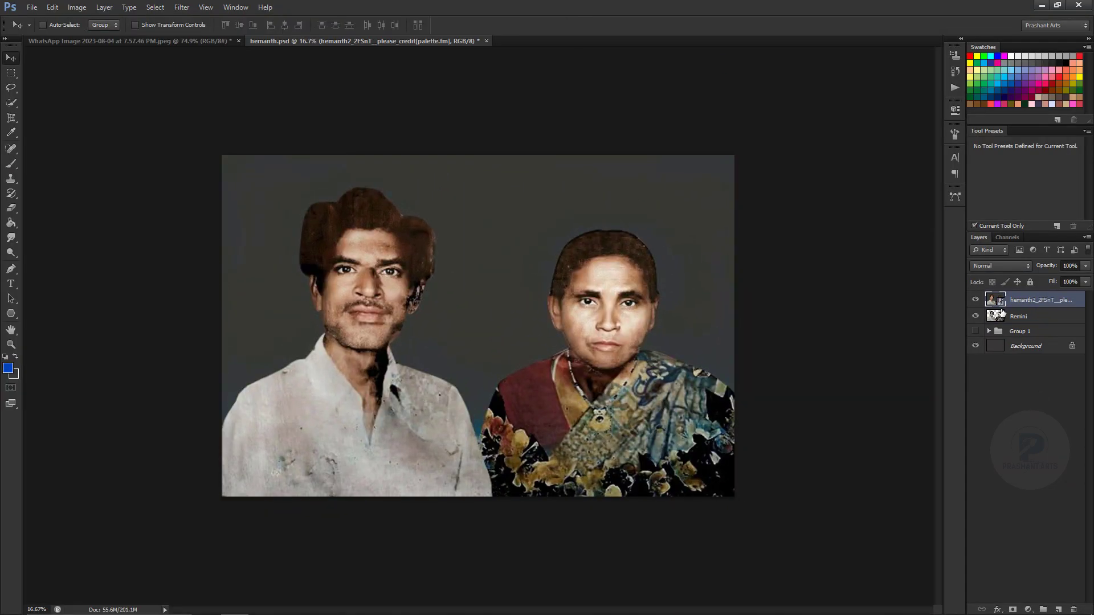
click(1017, 266)
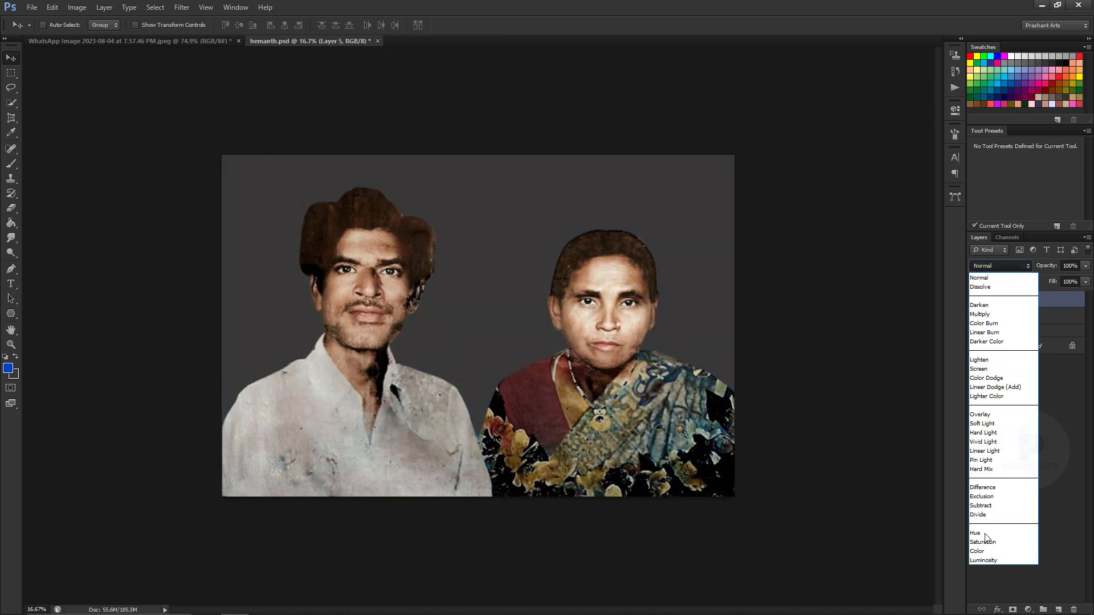
key(Escape)
Step: Zoom in on the man's shirt with the Pen tool selected
key(ctrl+plus)
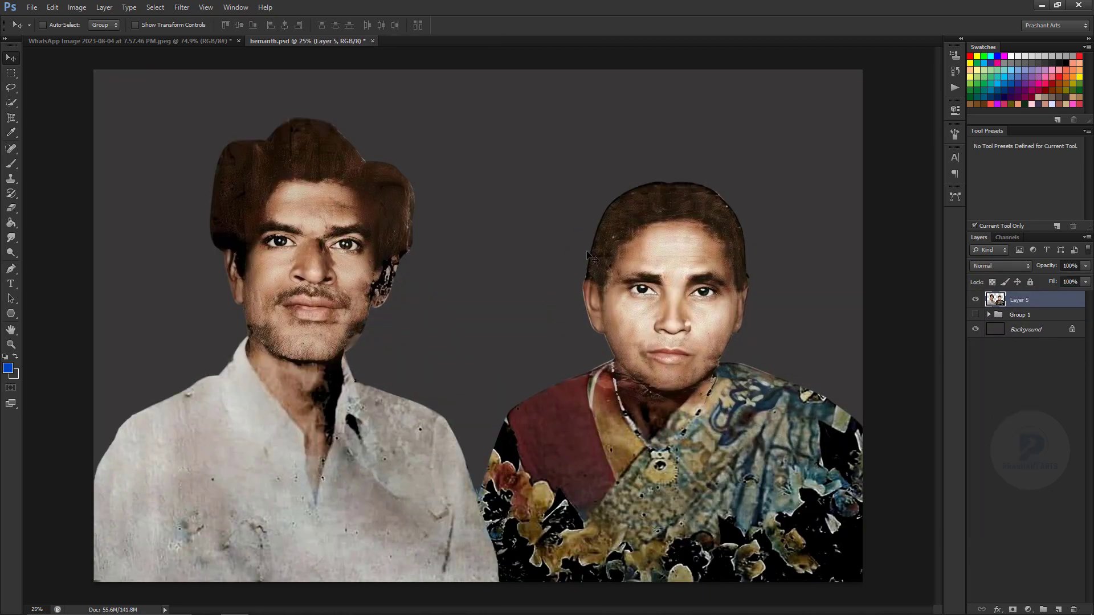
key(p)
key(ctrl+plus)
drag(309, 358, 389, 351)
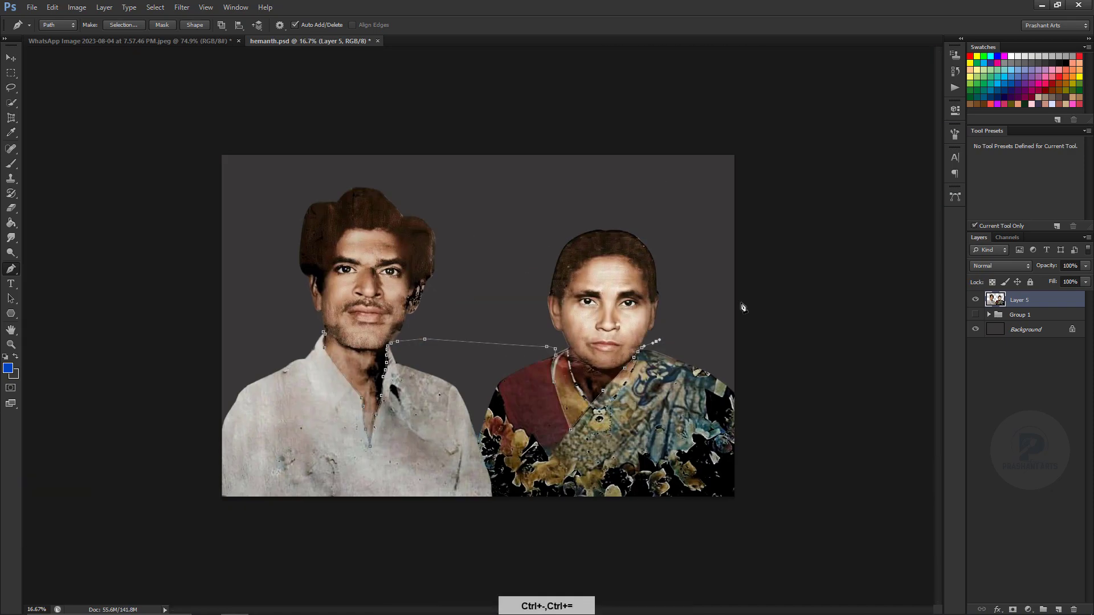
Step: Copy the man's pen-traced shirt to its own layer and brighten it with Levels
key(alt+bracketleft)
click(474, 425)
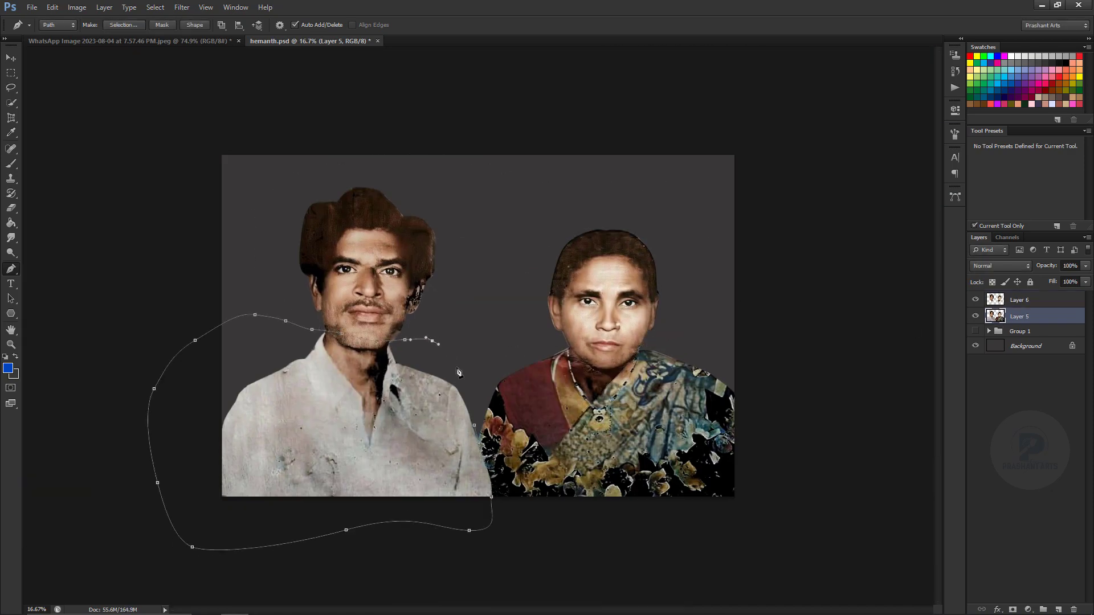
key(ctrl+Return)
key(ctrl+j)
key(ctrl+l)
drag(914, 455, 901, 455)
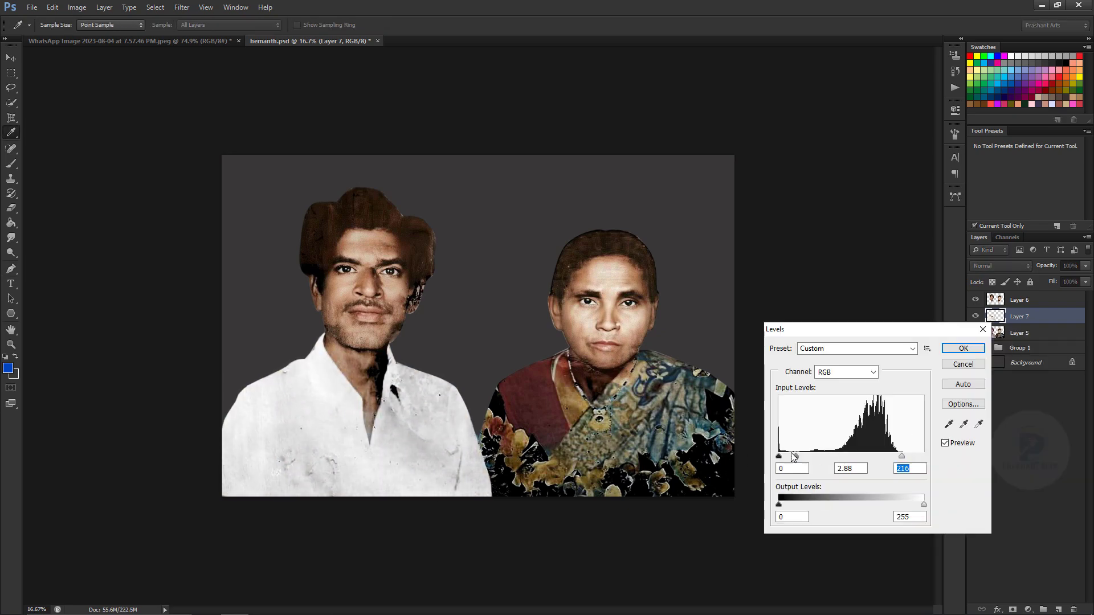
key(Return)
Step: Copy the sari to its own layer, brighten it with Levels and boost saturation +39
click(1006, 332)
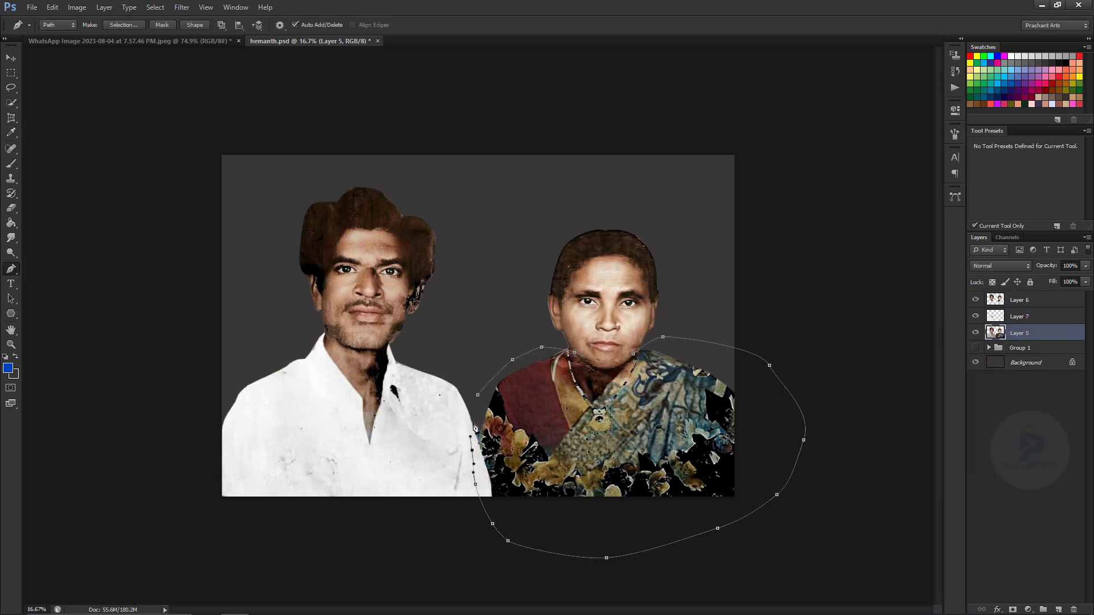
key(ctrl+Return)
key(ctrl+j)
key(ctrl+l)
mouse_move(913, 456)
mouse_down()
mouse_move(898, 455)
mouse_move(939, 439)
mouse_up()
key(Return)
key(ctrl+u)
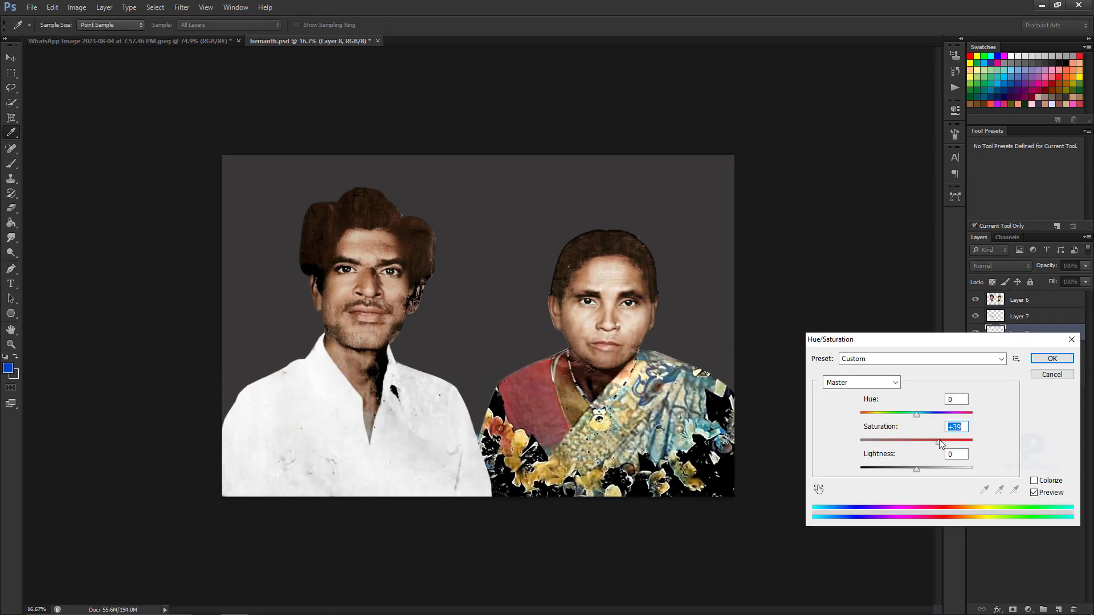
key(Return)
key(v)
click(1019, 300)
Step: Adjust Layer 6's Red, Green and Blue channel levels and set the RGB black point to 16
key(ctrl+l)
key(alt+3)
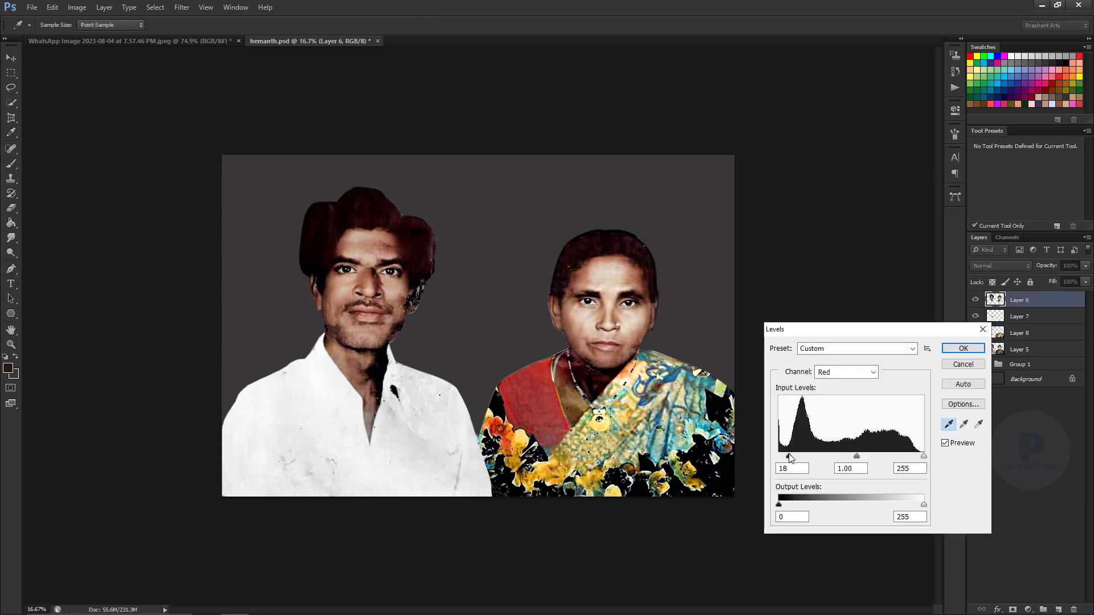
key(alt+4)
click(845, 372)
click(841, 412)
click(845, 372)
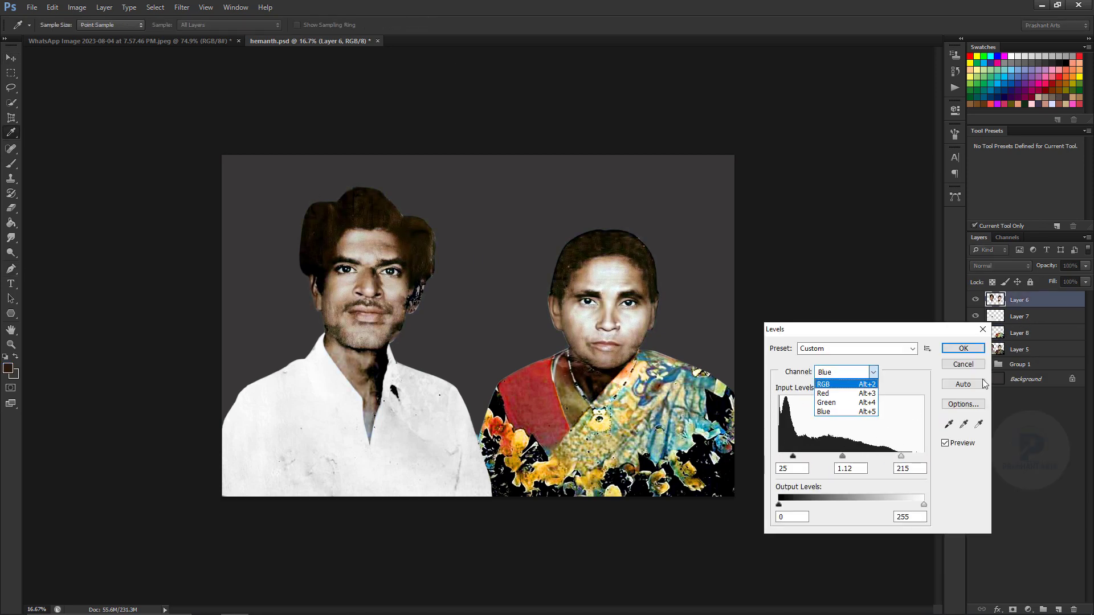
key(Return)
key(ctrl+l)
drag(779, 456, 787, 455)
key(Return)
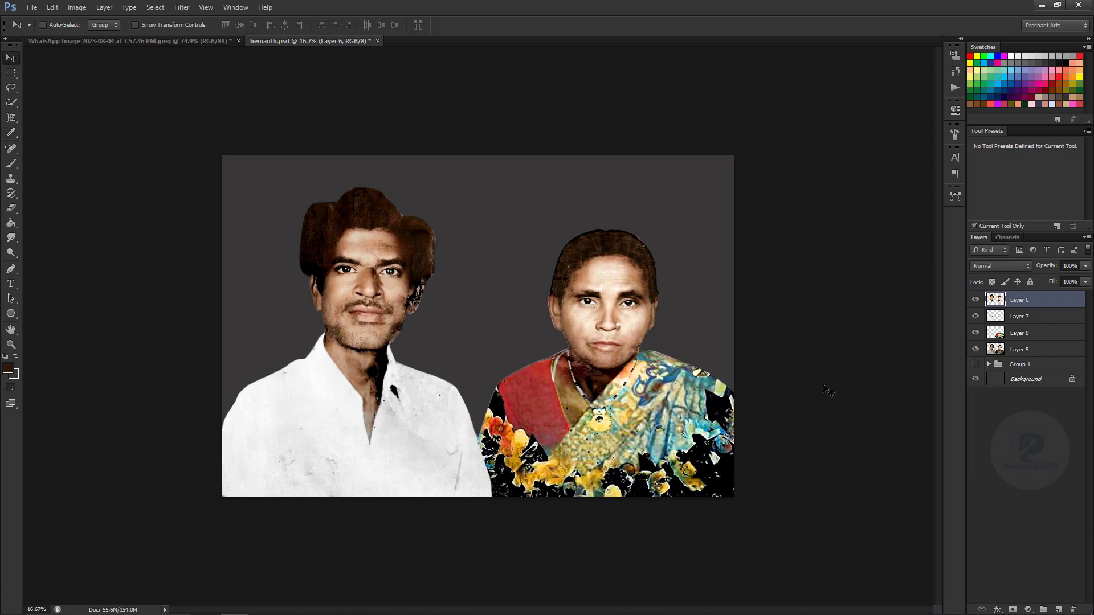
Step: Apply a Color Balance shift to Layer 6 and add a new empty layer
key(ctrl+b)
key(Return)
key(ctrl+u)
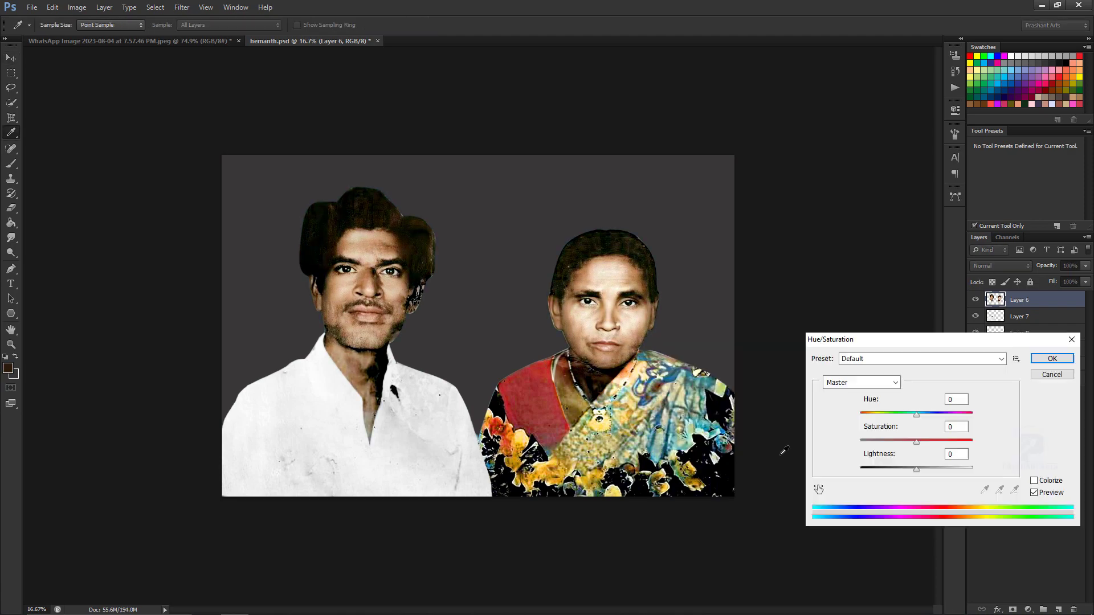
key(Return)
key(ctrl+shift+alt+n)
Step: Set the new layer to Color blend mode and use a soft brush at 76% opacity
click(1001, 266)
click(983, 524)
key(ctrl+plus)
key(bracketleft)
key(bracketleft)
key(bracketleft)
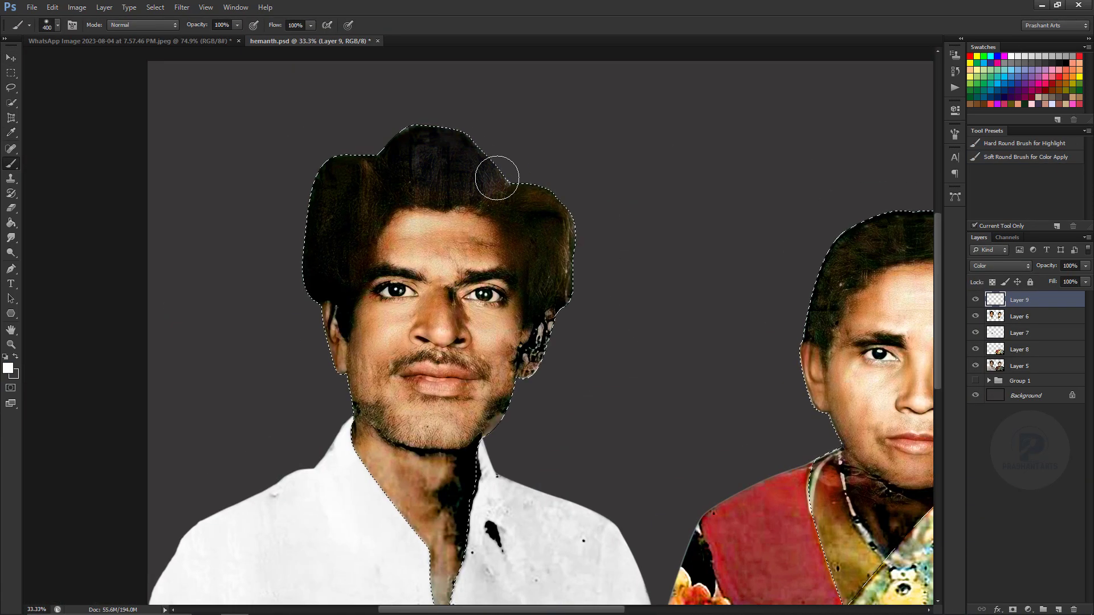
key(bracketleft)
key(bracketleft)
key(bracketleft)
drag(608, 337, 424, 283)
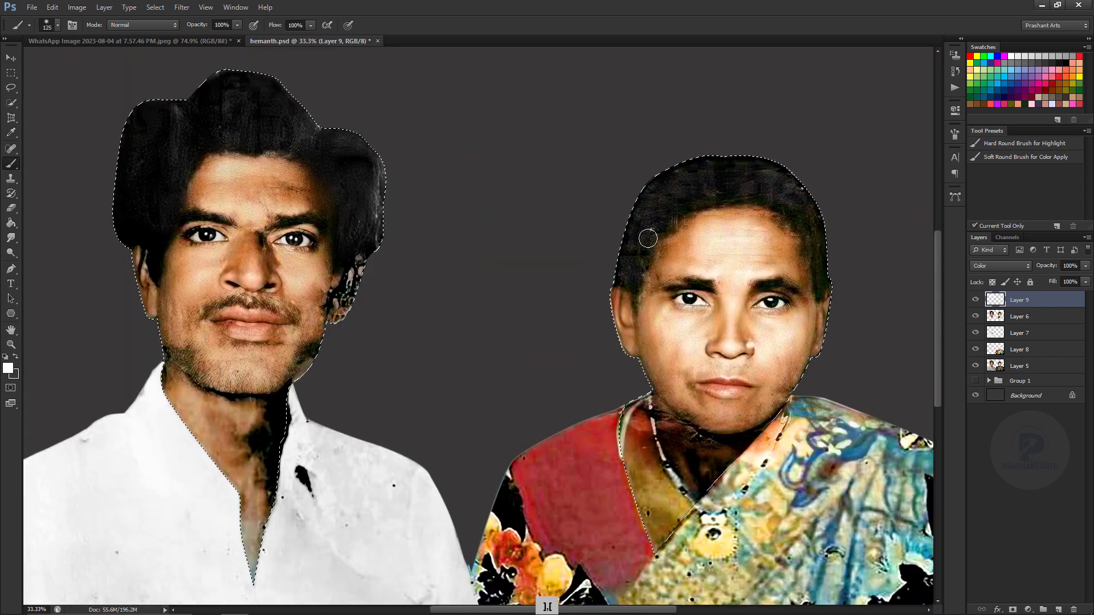
key(7)
key(6)
Step: Paint a warm skin tone over the woman's neck with a 300-size brush
key(bracketright)
key(bracketright)
key(bracketright)
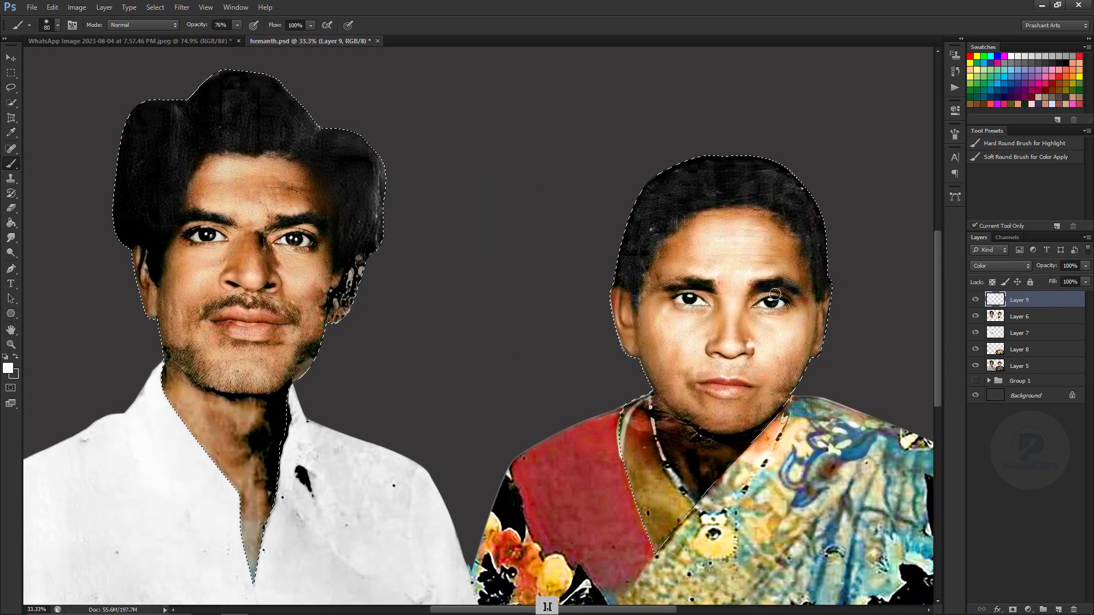
key(ctrl+minus)
key(bracketright)
key(bracketright)
key(bracketright)
alt+click(307, 206)
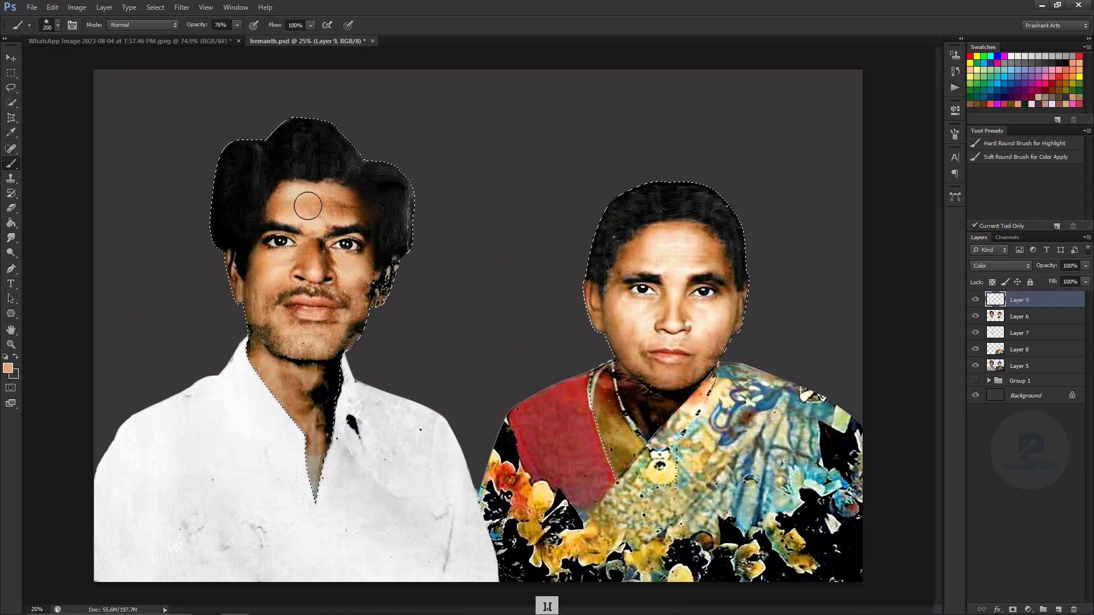
key(bracketright)
drag(618, 393, 629, 450)
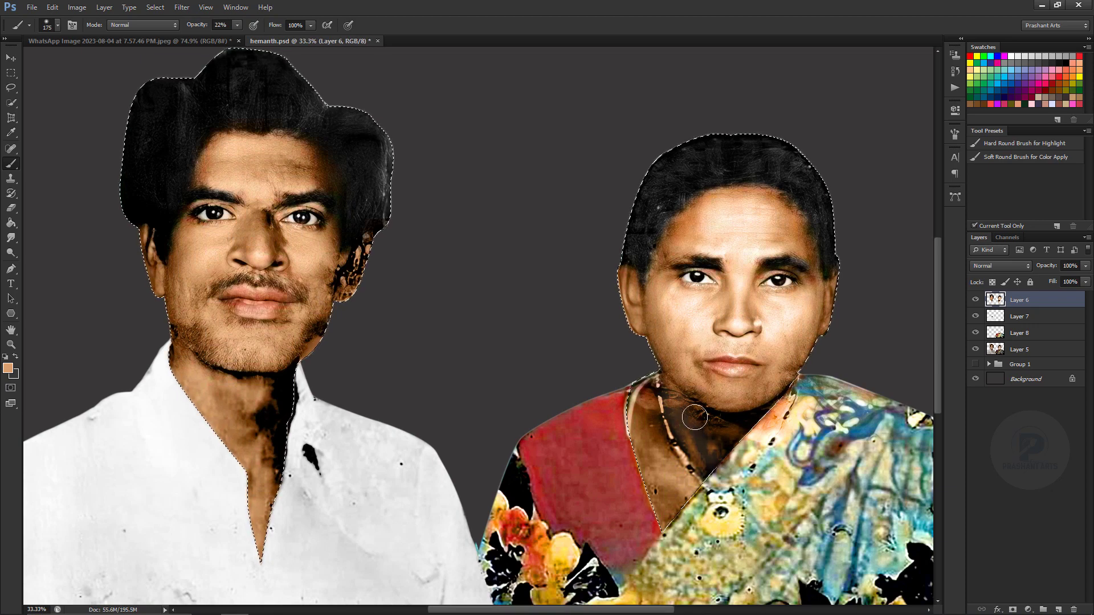
Step: Paint a darker skin tone at lower opacity on the man's face with a 250-size brush
key(1)
key(6)
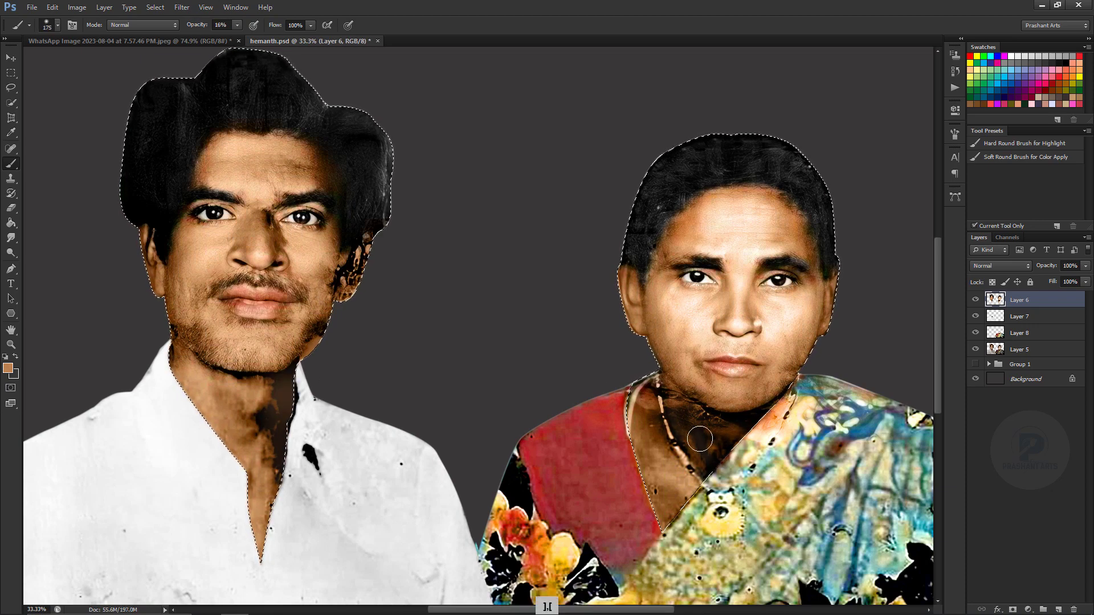
key(ctrl+plus)
key(bracketleft)
key(bracketleft)
key(bracketleft)
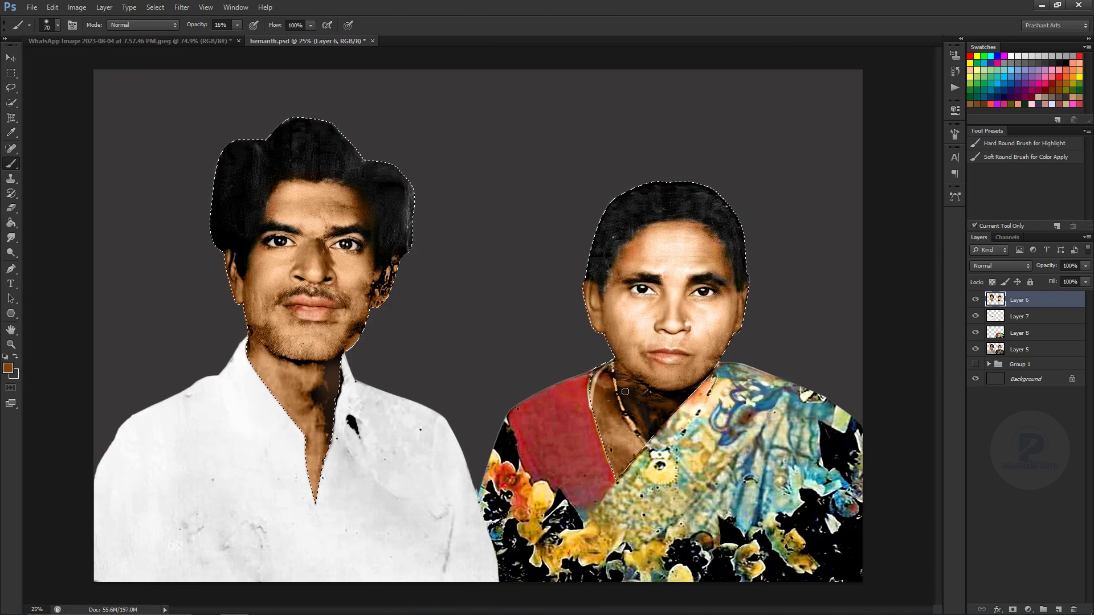
key(bracketright)
key(bracketright)
key(bracketright)
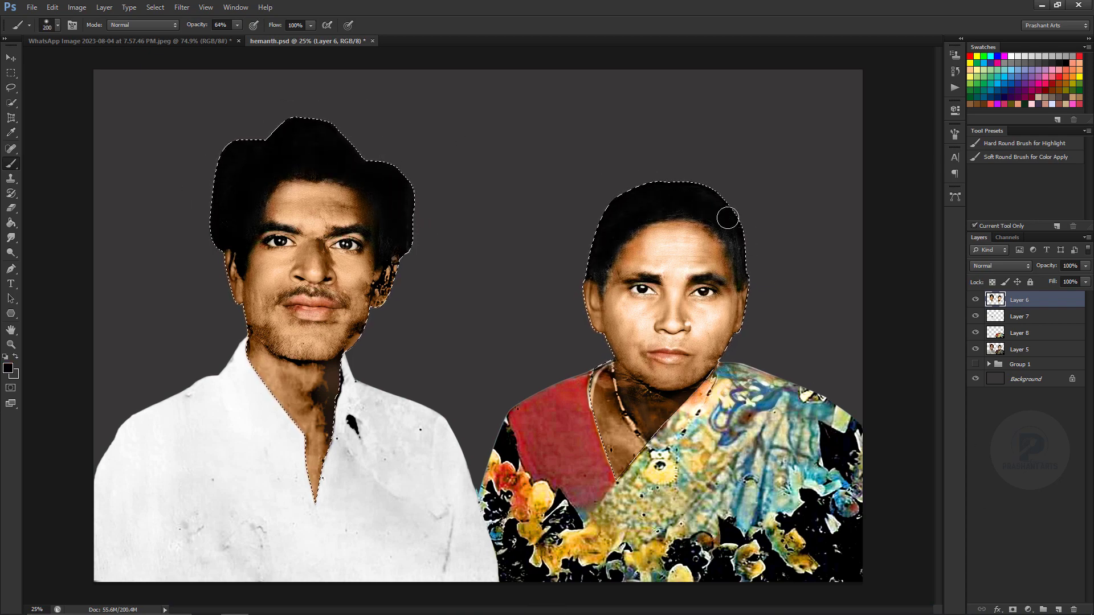
key(ctrl+equal)
key(ctrl+minus)
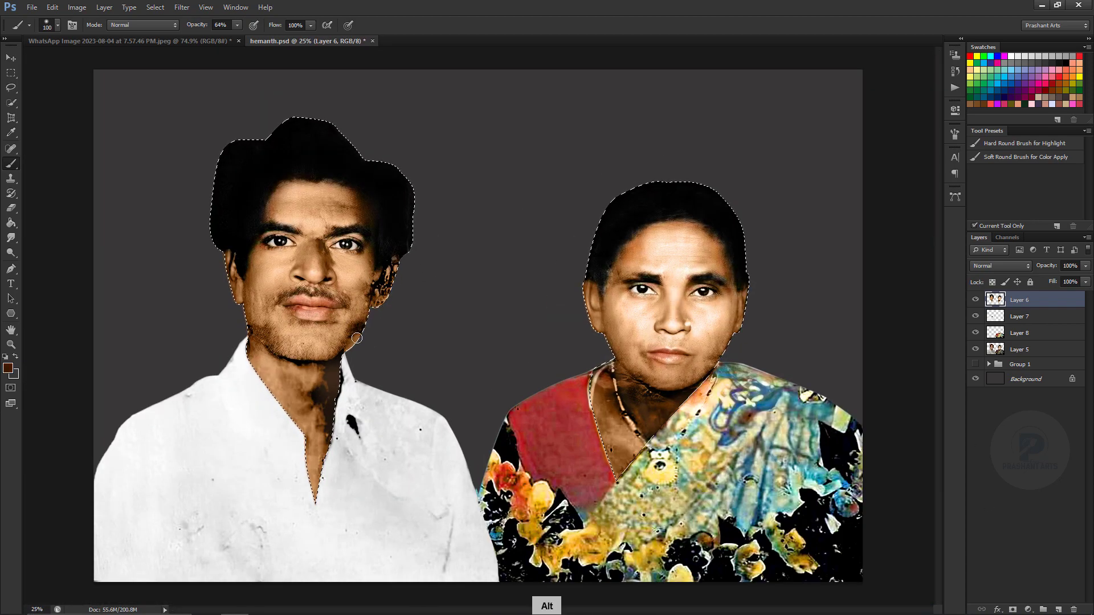
key(ctrl+minus)
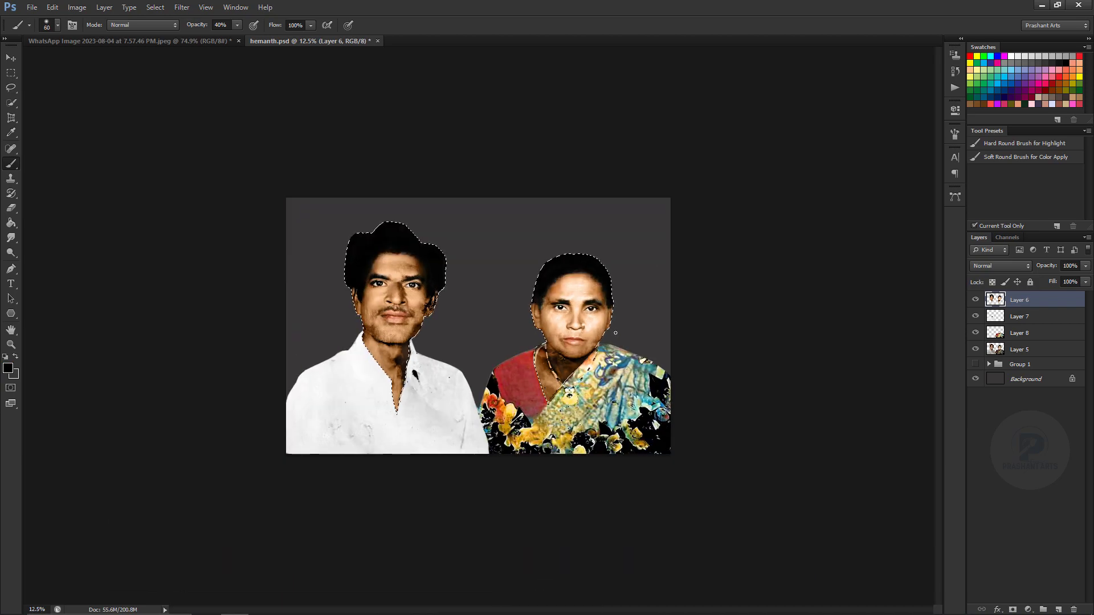
key(ctrl+equal)
key(ctrl+equal)
key(ctrl+equal)
key(ctrl+equal)
key(ctrl+equal)
key(ctrl+equal)
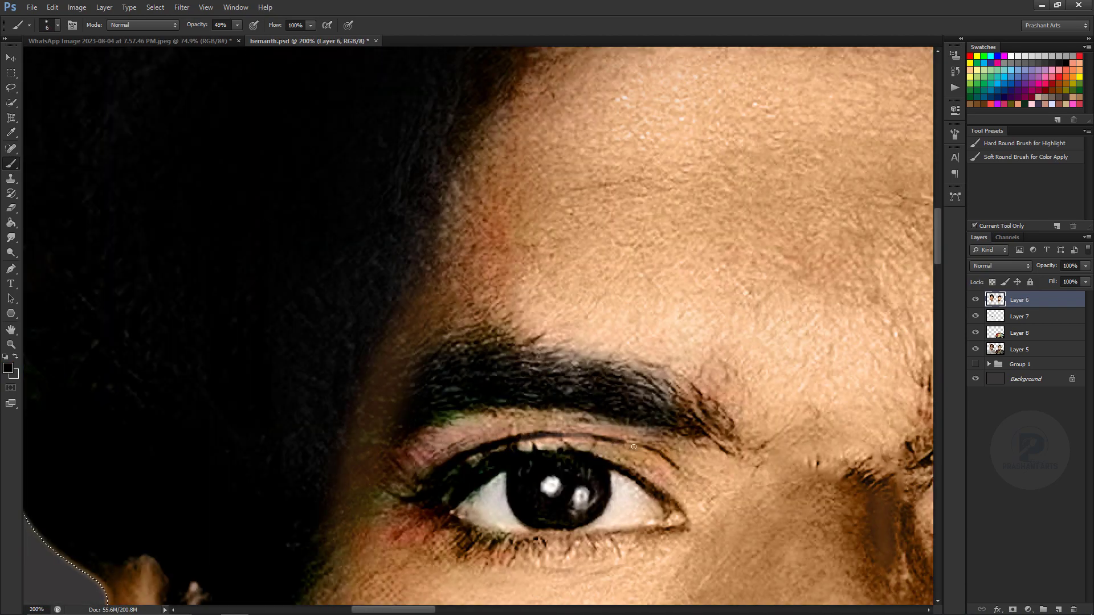
scroll(492, 350, right, 10)
Step: Run Liquify, then lasso the woman's face and apply Selective Color to its Reds
key(ctrl+minus)
key(ctrl+minus)
key(ctrl+minus)
click(182, 7)
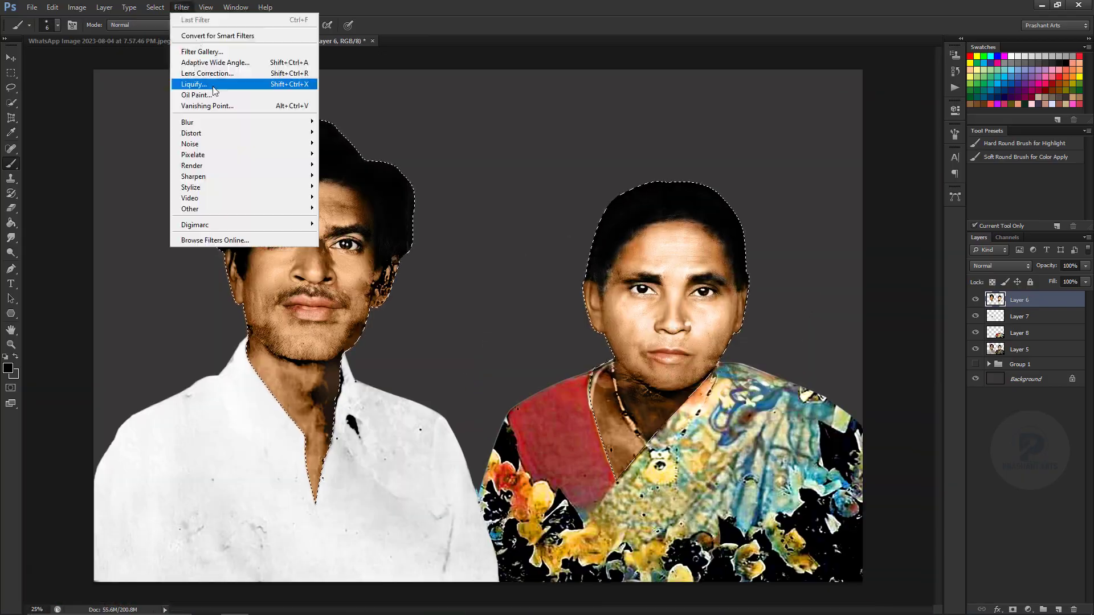
click(196, 85)
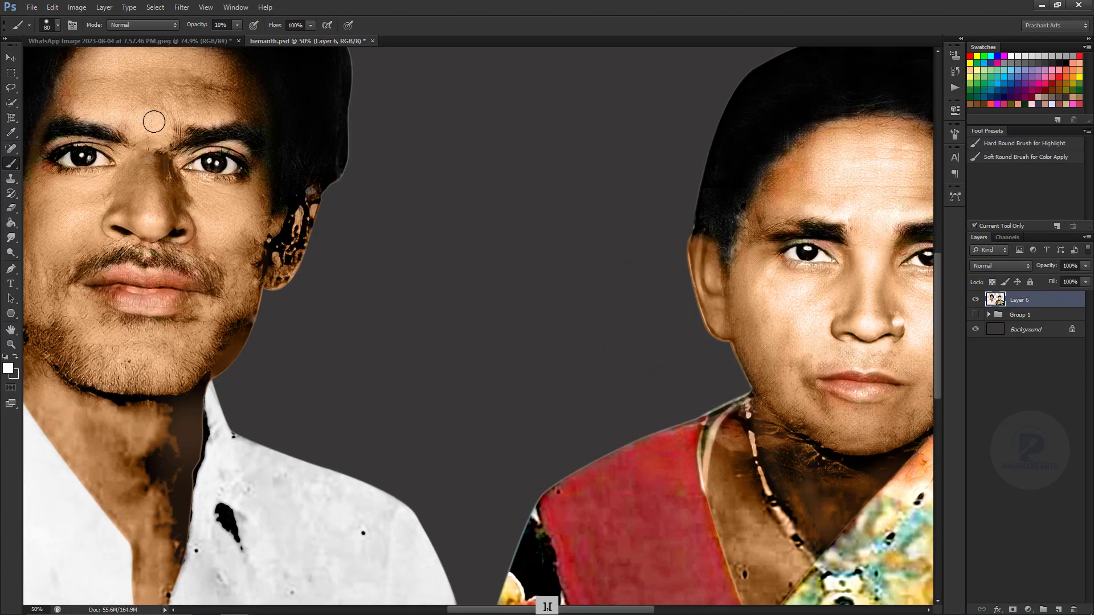
key(ctrl+minus)
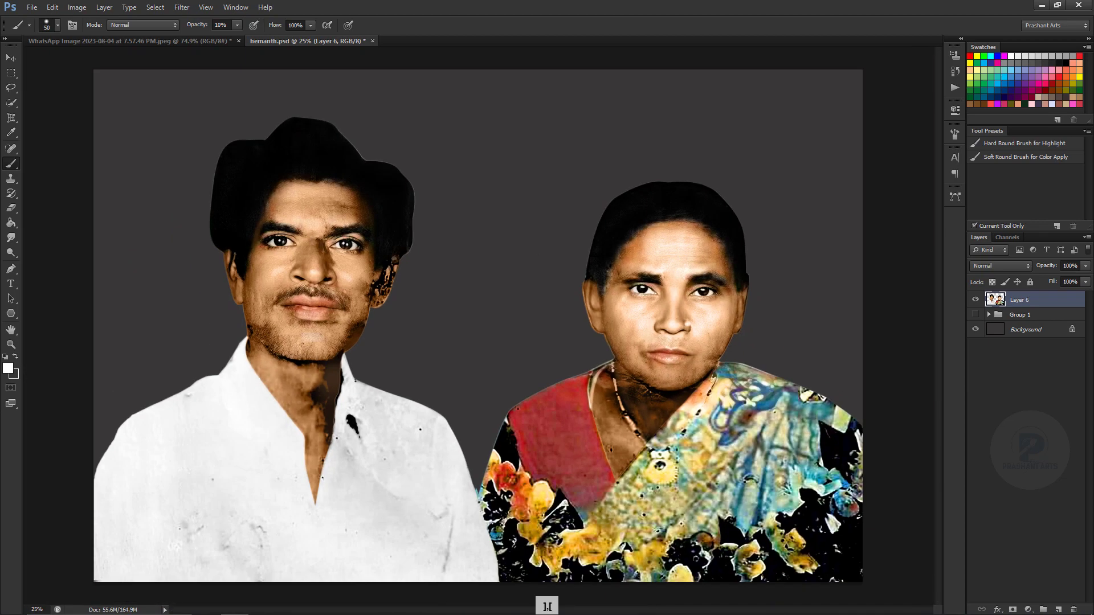
key(l)
drag(627, 234, 739, 313)
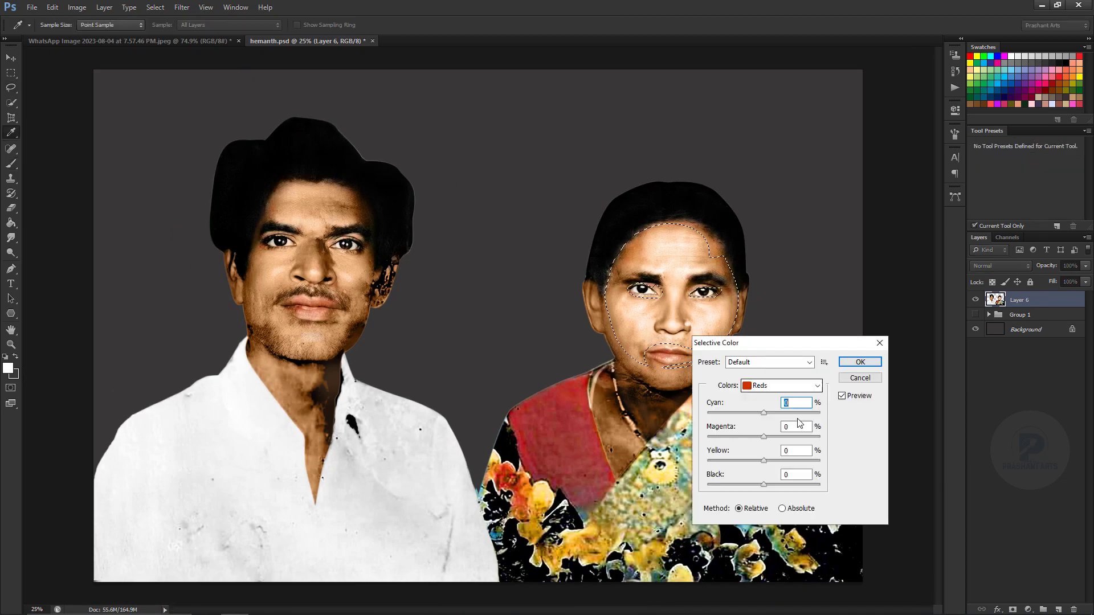
key(Return)
key(ctrl+plus)
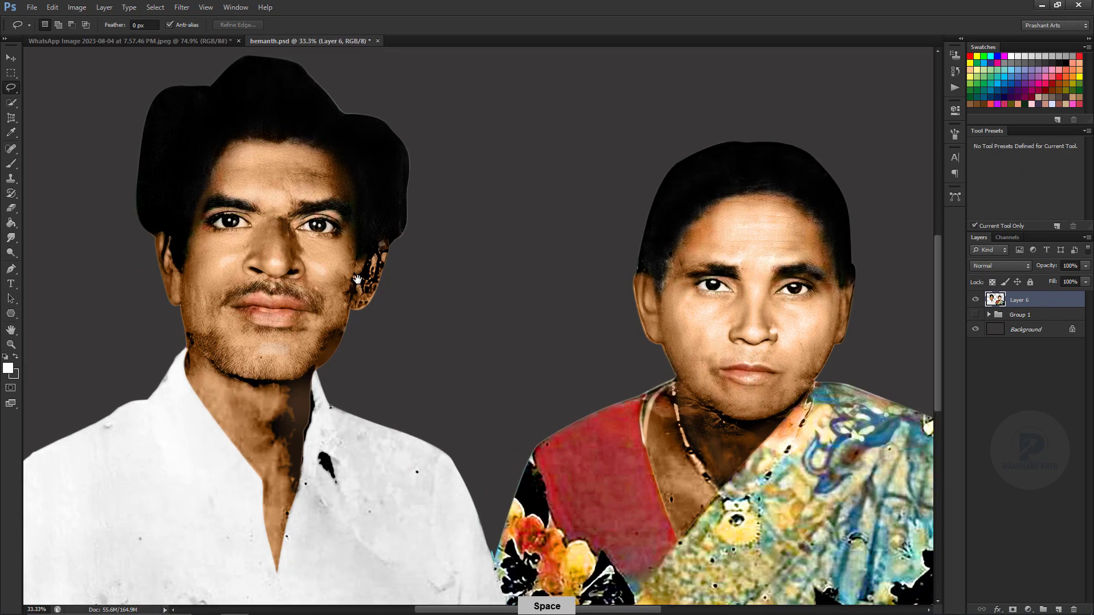
Step: Smooth the man's forehead with the Smudge tool at 30% strength
key(r)
key(ctrl+plus)
key(ctrl+plus)
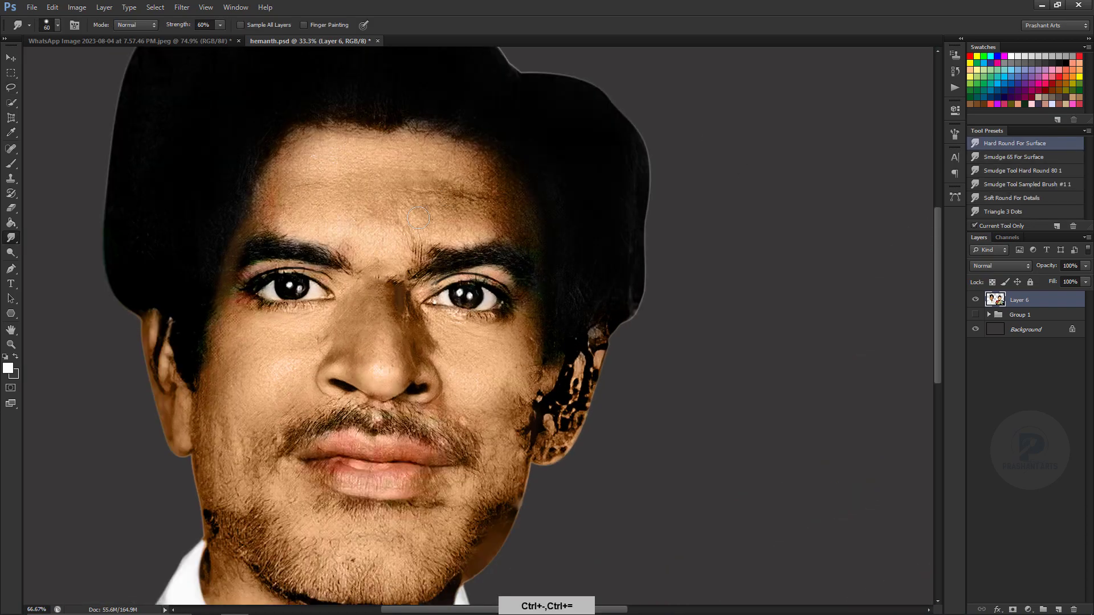
key(ctrl+plus)
key(bracketright)
key(bracketright)
key(bracketright)
key(3)
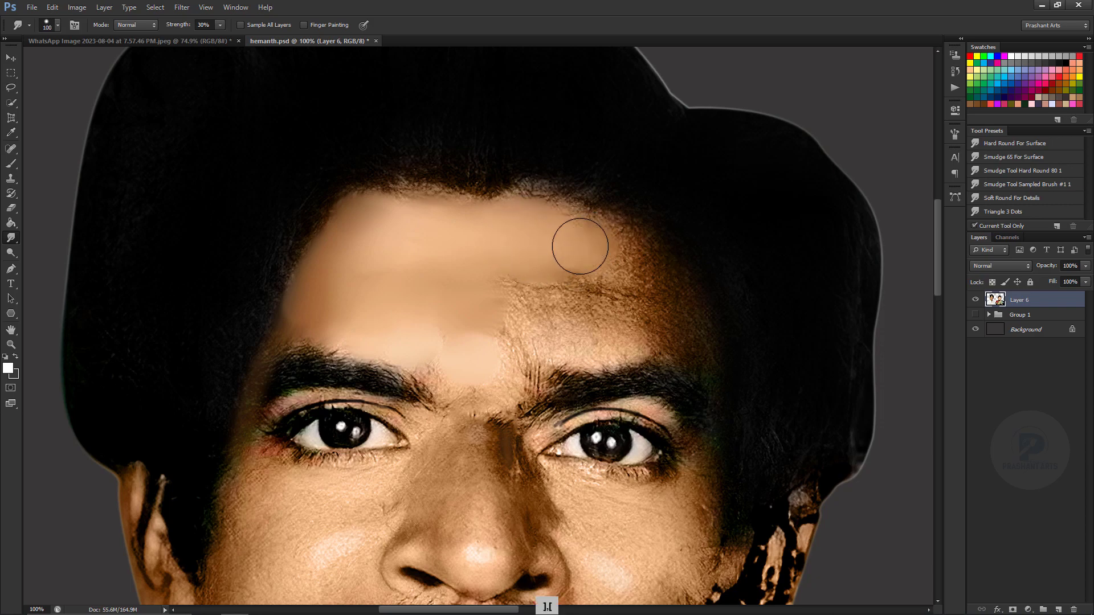
key(bracketright)
key(bracketright)
key(bracketright)
drag(552, 345, 577, 305)
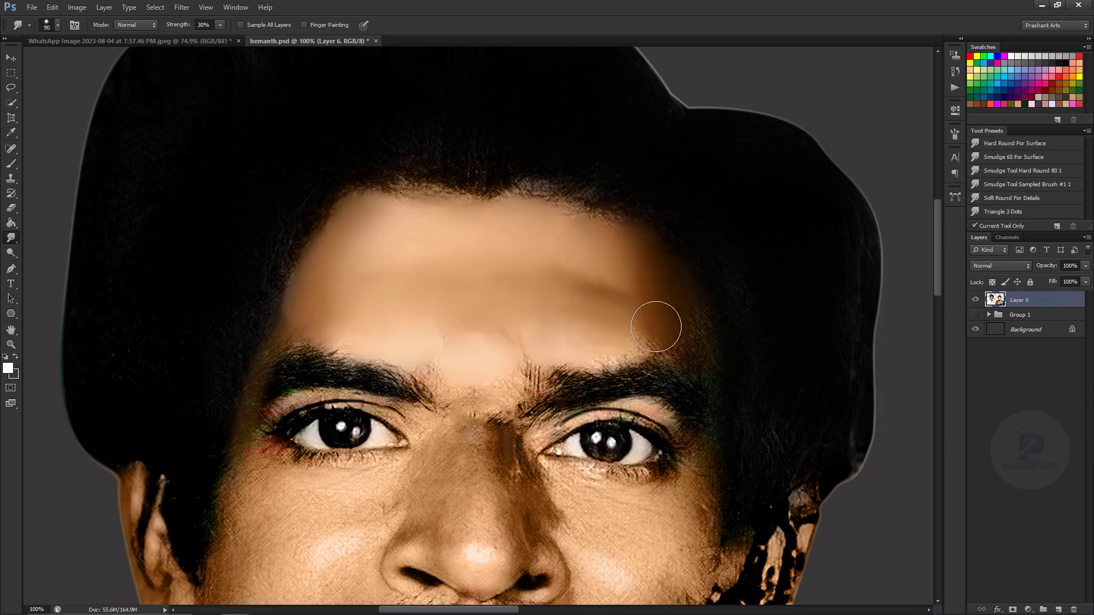
Step: Smudge the man's cheeks, jaw, neck and hairline, resizing the brush for each area
key(bracketleft)
key(bracketleft)
key(bracketleft)
scroll(415, 310, down, 3)
scroll(460, 238, left, 5)
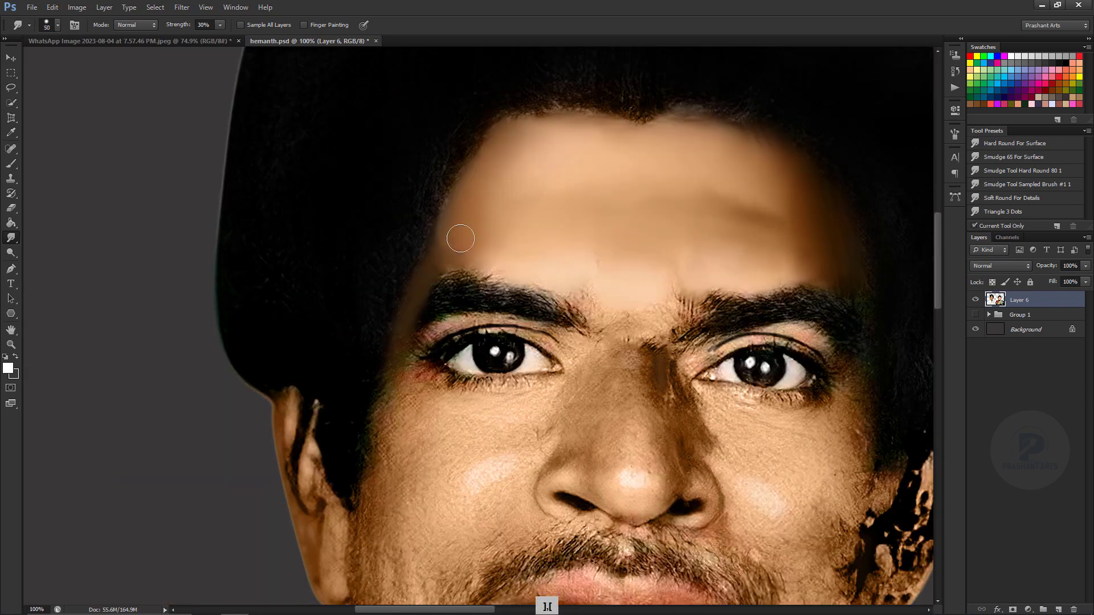
key(bracketleft)
key(bracketleft)
key(bracketleft)
scroll(398, 474, down, 3)
scroll(453, 254, left, 2)
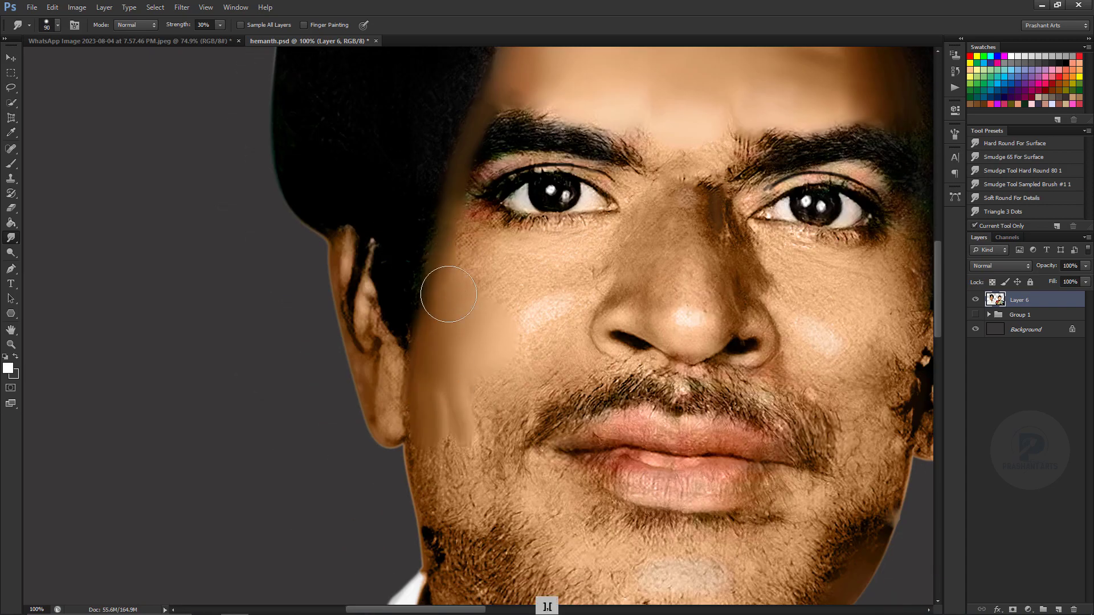
scroll(420, 470, down, 3)
key(bracketleft)
key(bracketleft)
key(bracketleft)
scroll(492, 339, up, 2)
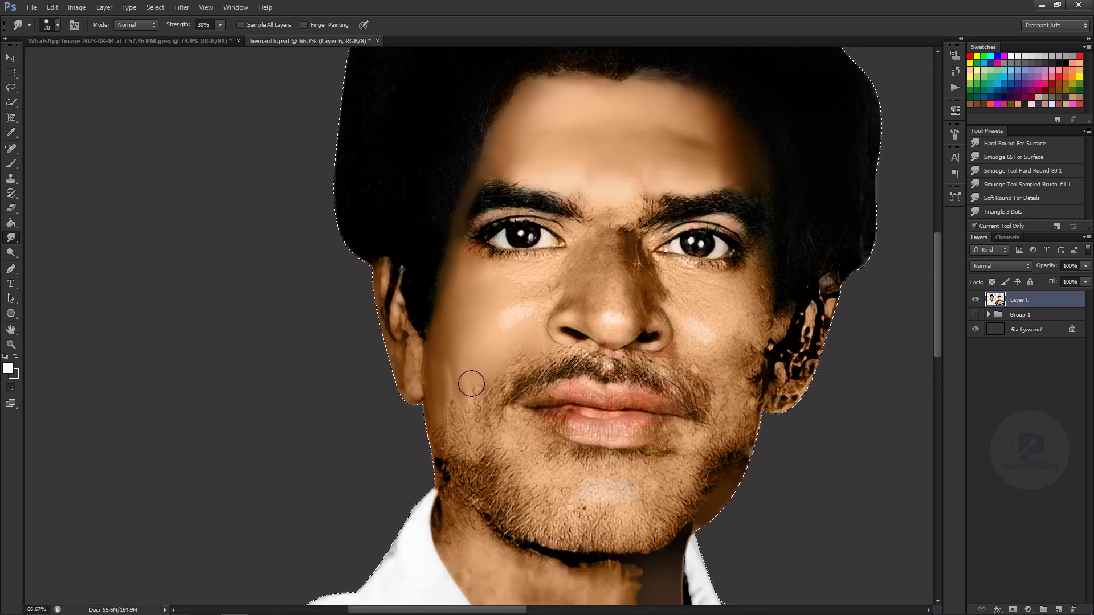
scroll(471, 384, down, 3)
key(bracketright)
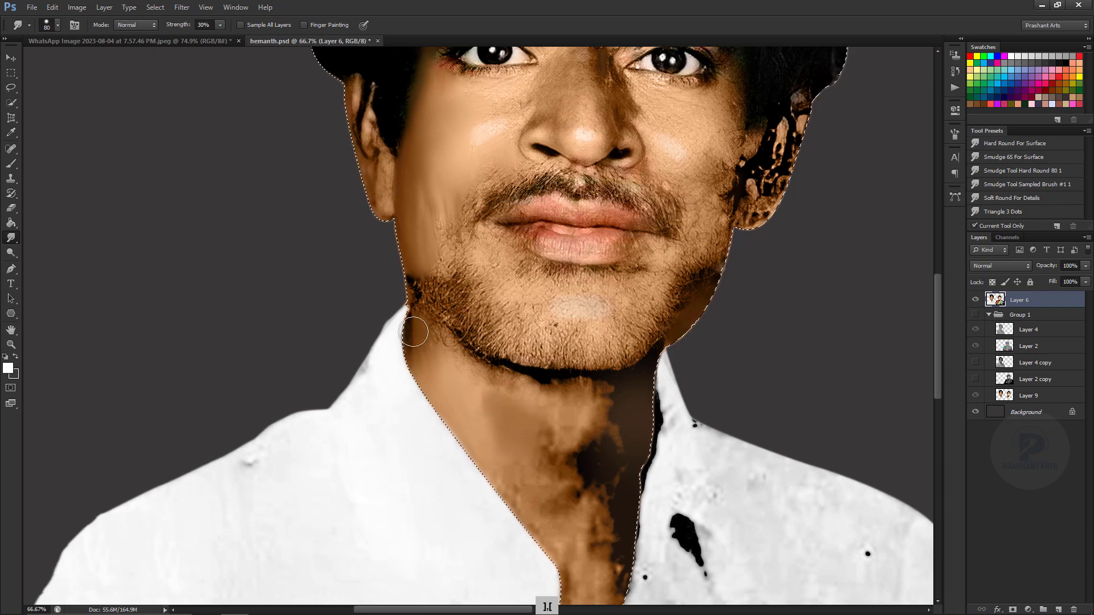
scroll(414, 331, down, 3)
scroll(524, 370, up, 2)
key(bracketright)
key(bracketright)
key(bracketright)
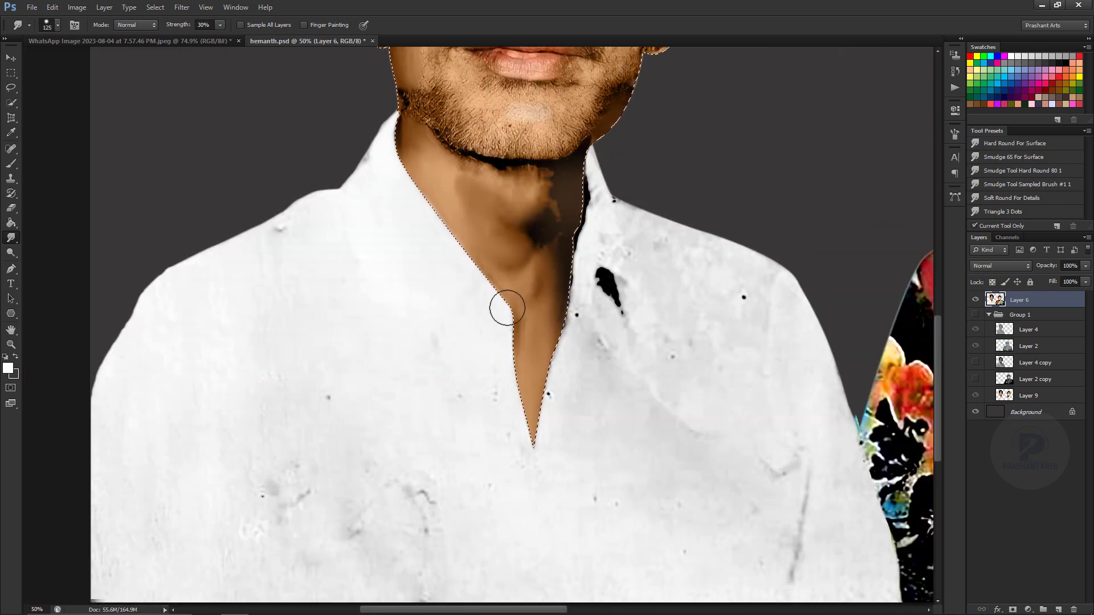
scroll(588, 152, up, 3)
key(bracketleft)
key(bracketleft)
key(bracketleft)
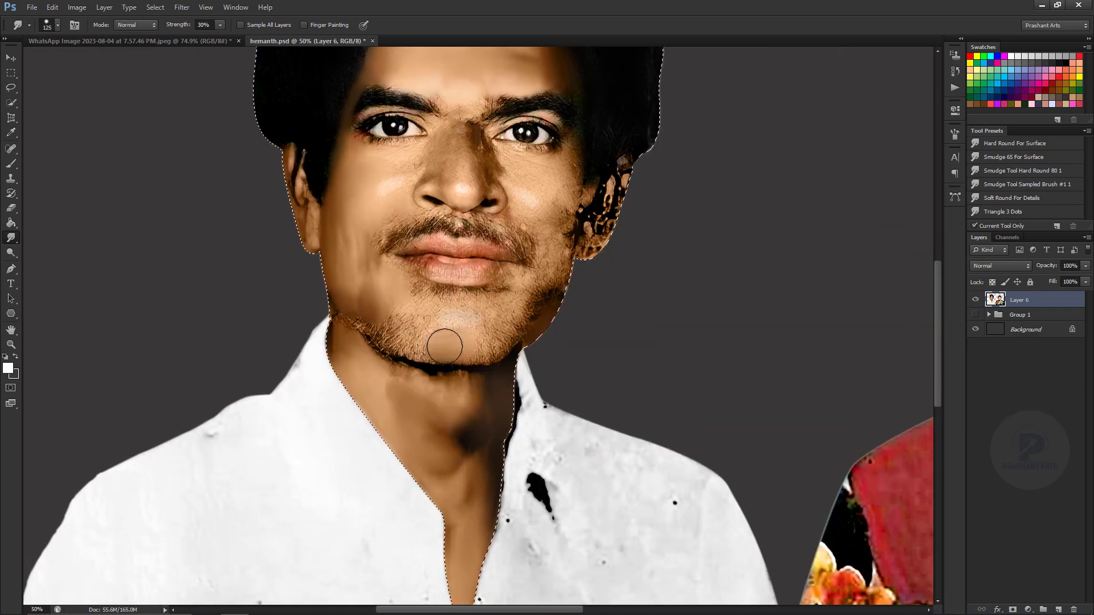
key(bracketright)
key(bracketright)
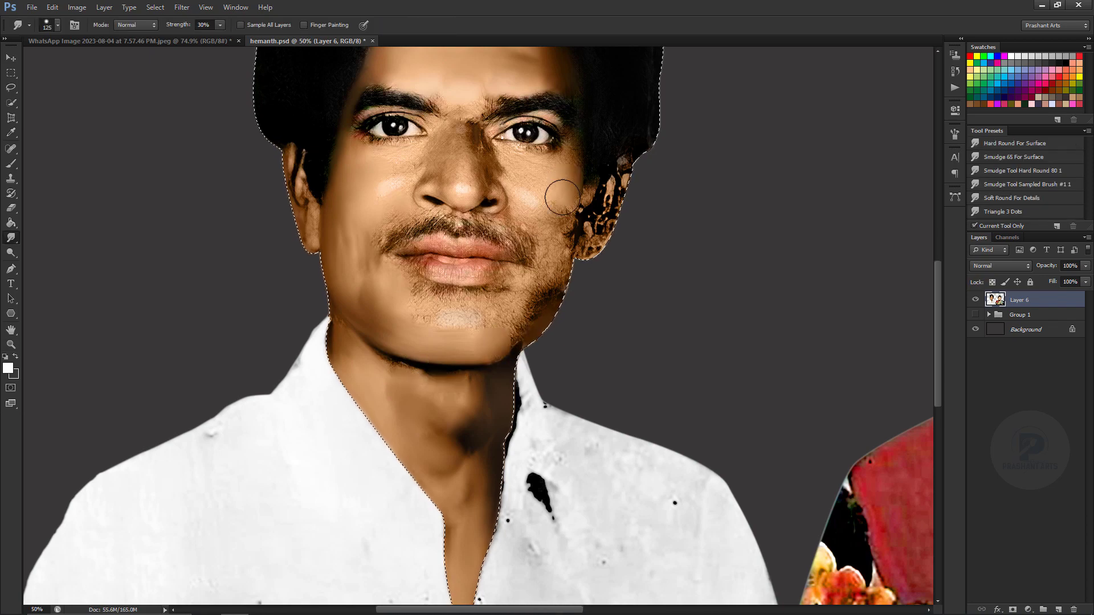
key(bracketleft)
key(bracketleft)
key(bracketleft)
Step: Smooth the upper eyelid crease and lower eyelid line with the Soft Round For Details smudge preset
key(ctrl+0)
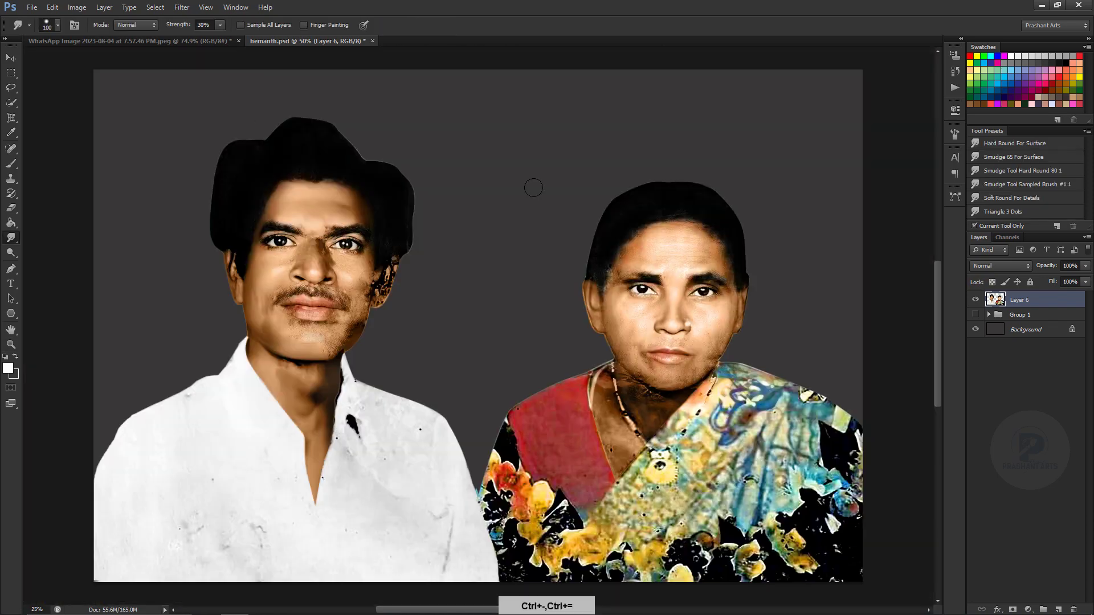
scroll(572, 251, up, 2)
key(bracketleft)
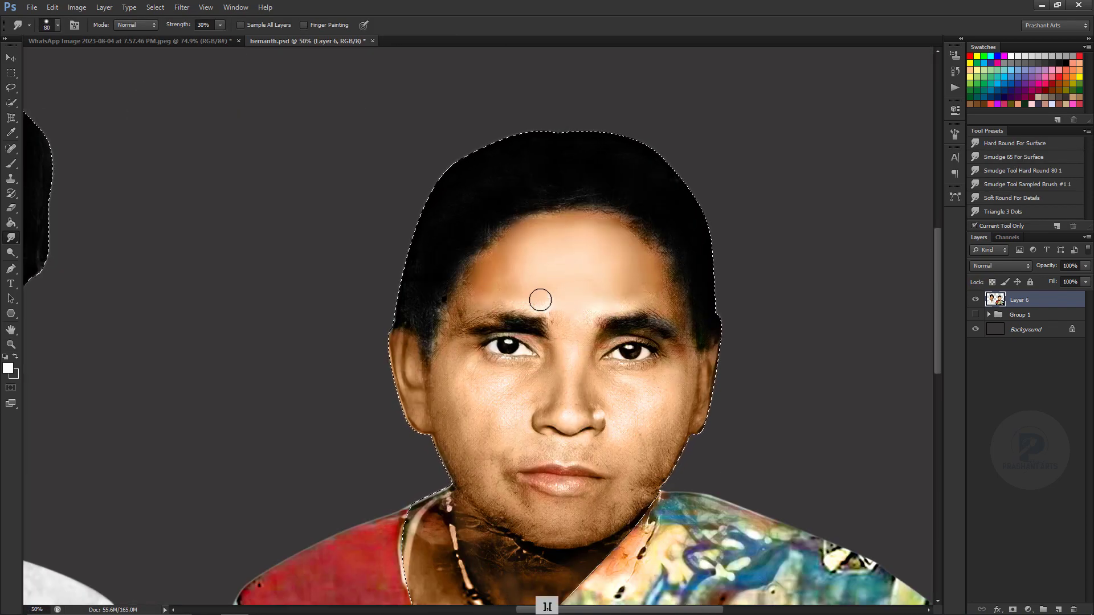
key(bracketright)
key(bracketright)
key(bracketright)
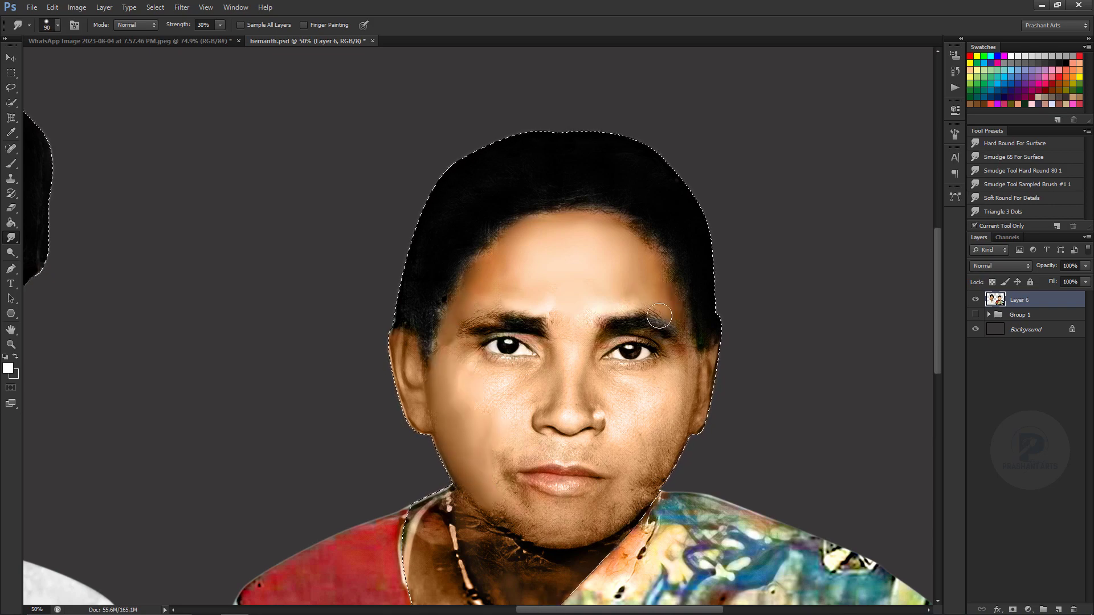
scroll(575, 307, down, 3)
click(1011, 198)
scroll(635, 256, up, 4)
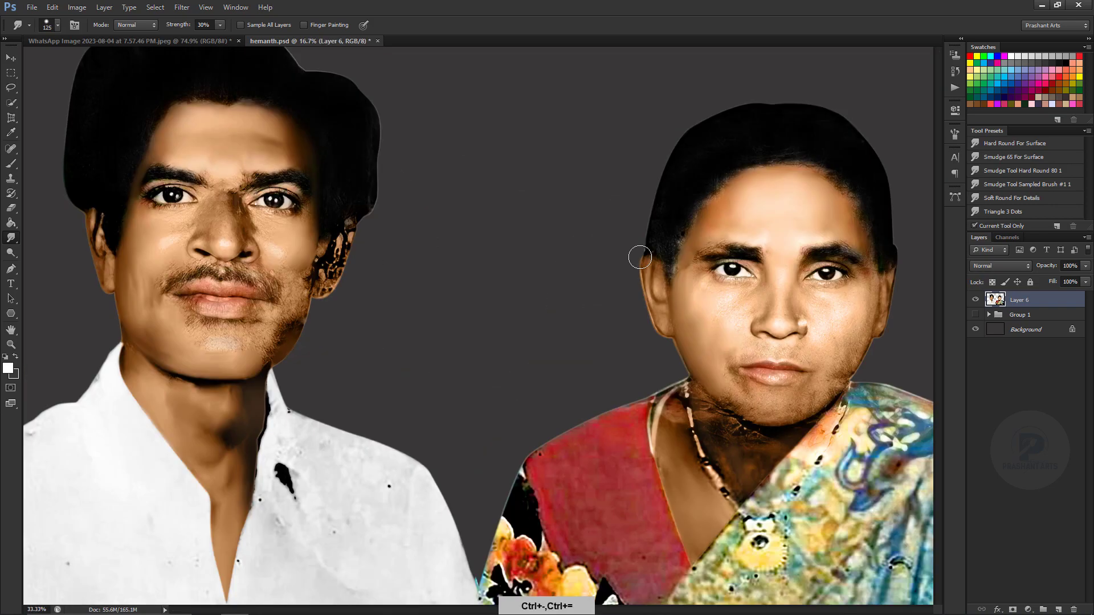
scroll(464, 307, up, 5)
mouse_move(501, 237)
mouse_down()
mouse_move(224, 249)
mouse_move(339, 302)
mouse_move(353, 298)
mouse_move(183, 354)
mouse_move(219, 303)
mouse_move(569, 354)
mouse_move(102, 348)
mouse_move(142, 239)
mouse_up()
mouse_move(268, 311)
mouse_down()
mouse_move(656, 336)
mouse_move(433, 365)
mouse_move(291, 366)
mouse_move(713, 264)
mouse_move(568, 397)
mouse_move(237, 386)
mouse_move(527, 299)
mouse_up()
Step: Blend the under-eye skin, the dark under-eye line and the nose tip, bridge and nostrils
key(bracketleft)
key(bracketright)
drag(681, 395, 607, 444)
drag(440, 374, 327, 442)
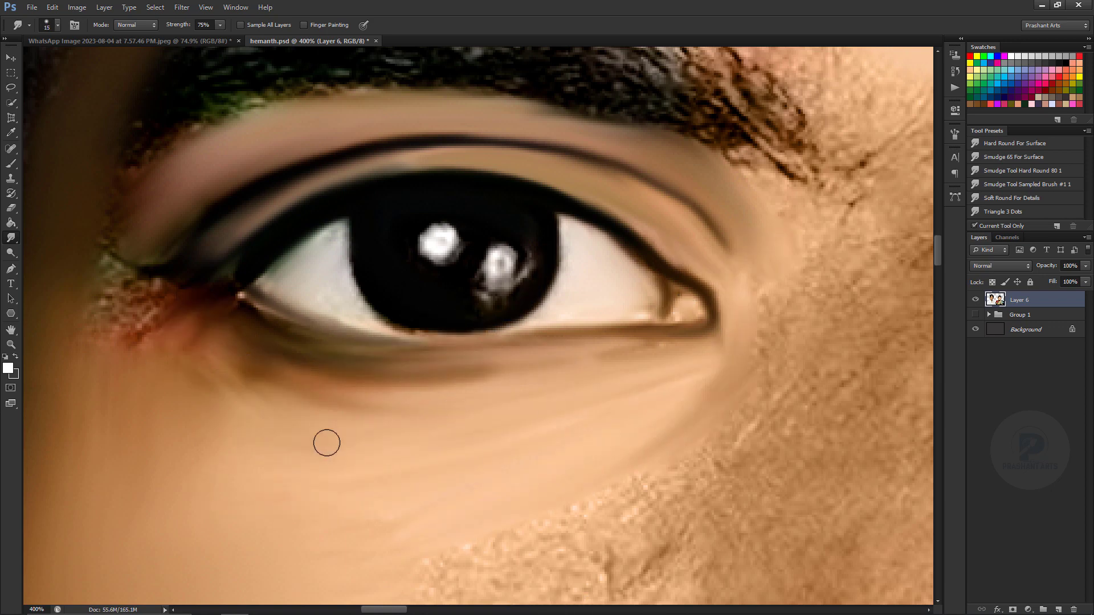
scroll(707, 223, down, 5)
scroll(570, 261, down, 3)
key(bracketright)
key(bracketright)
key(bracketright)
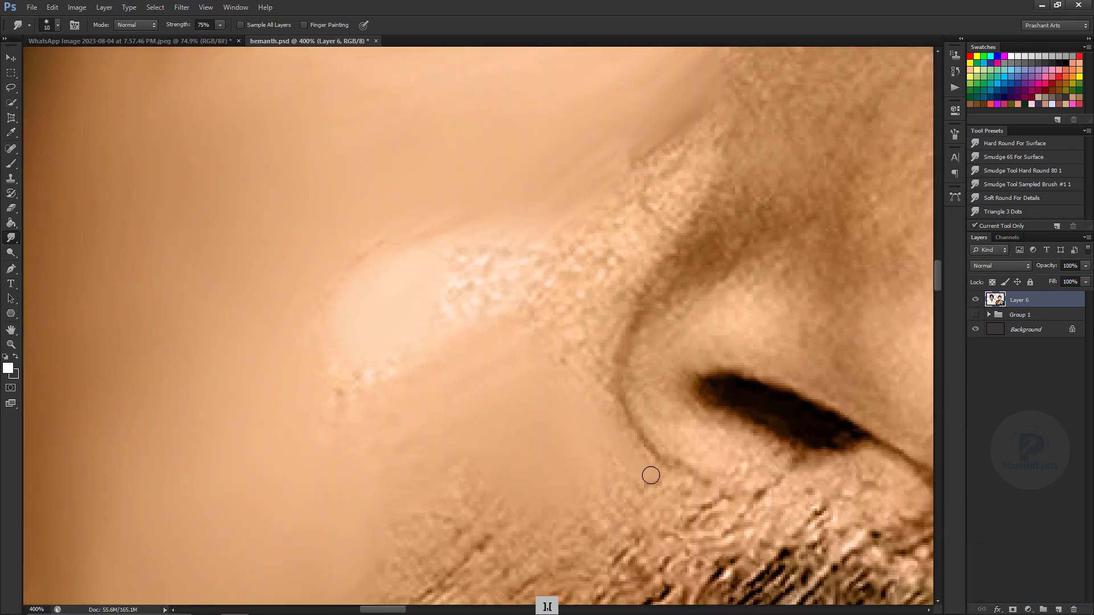
scroll(731, 392, up, 2)
scroll(525, 293, up, 3)
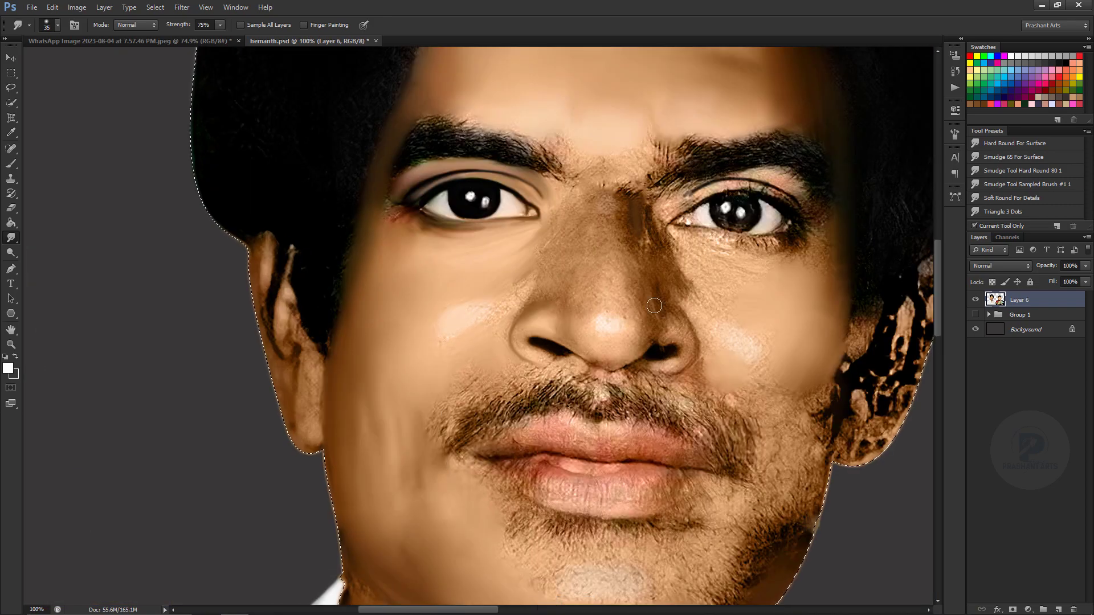
scroll(521, 442, down, 4)
key(bracketleft)
key(bracketleft)
key(bracketleft)
mouse_move(521, 442)
mouse_down()
mouse_move(517, 374)
mouse_move(486, 280)
mouse_move(324, 386)
mouse_move(772, 401)
mouse_up()
scroll(772, 401, up, 3)
scroll(549, 223, down, 2)
scroll(298, 288, down, 3)
Step: Smooth the man's earlobe and jaw corner with the Mixer Brush
key(b)
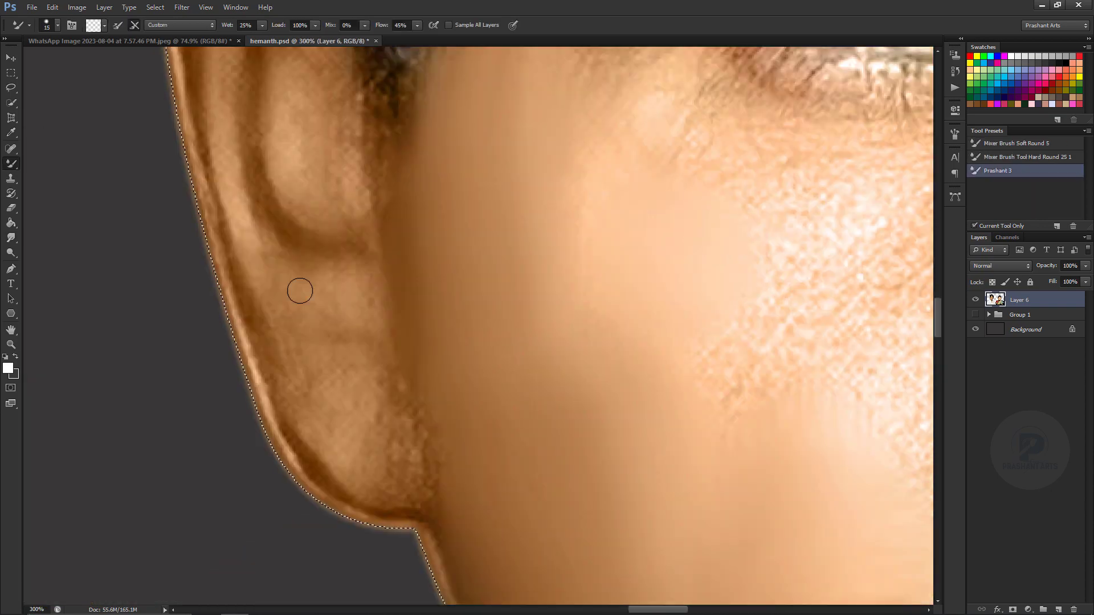
mouse_move(298, 288)
mouse_down()
mouse_move(368, 438)
mouse_move(454, 518)
mouse_up()
mouse_move(321, 161)
mouse_down()
mouse_move(316, 384)
mouse_move(378, 213)
mouse_up()
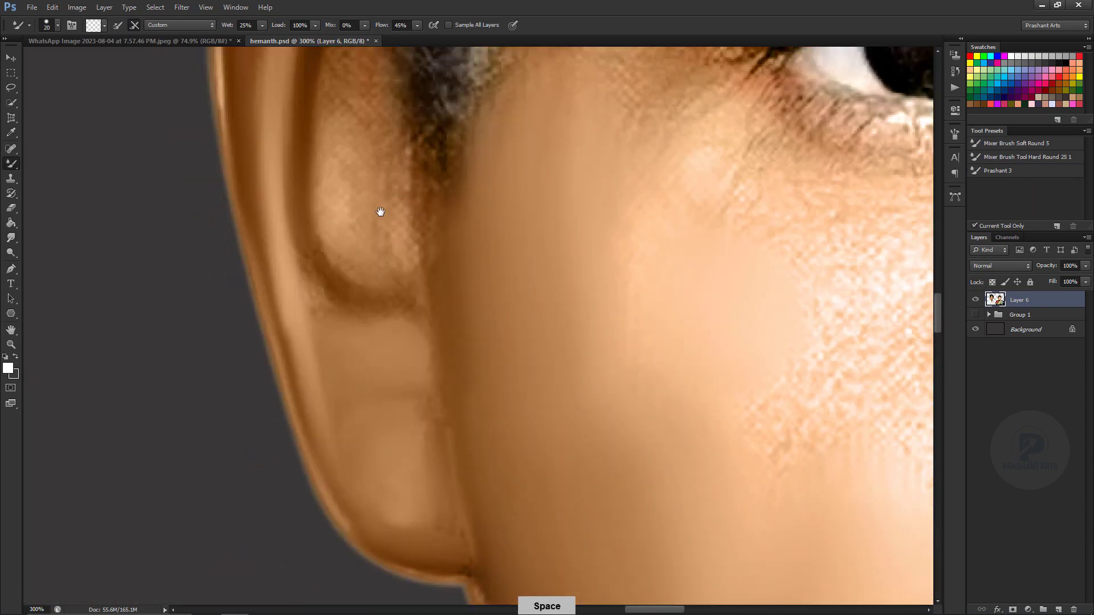
key(bracketleft)
scroll(365, 342, down, 3)
scroll(410, 341, up, 2)
key(bracketleft)
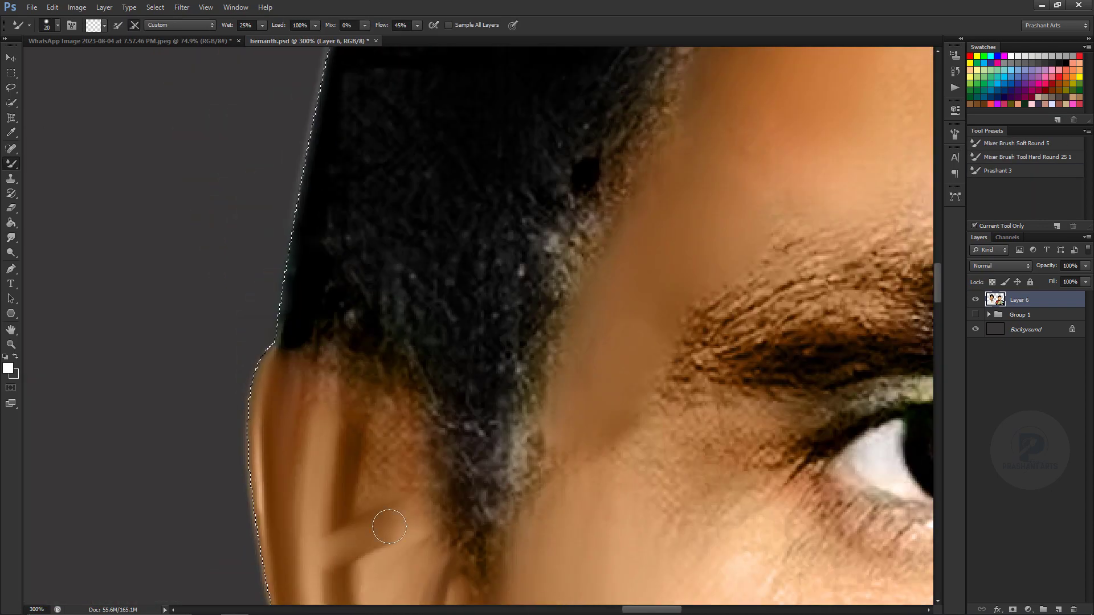
scroll(586, 315, up, 3)
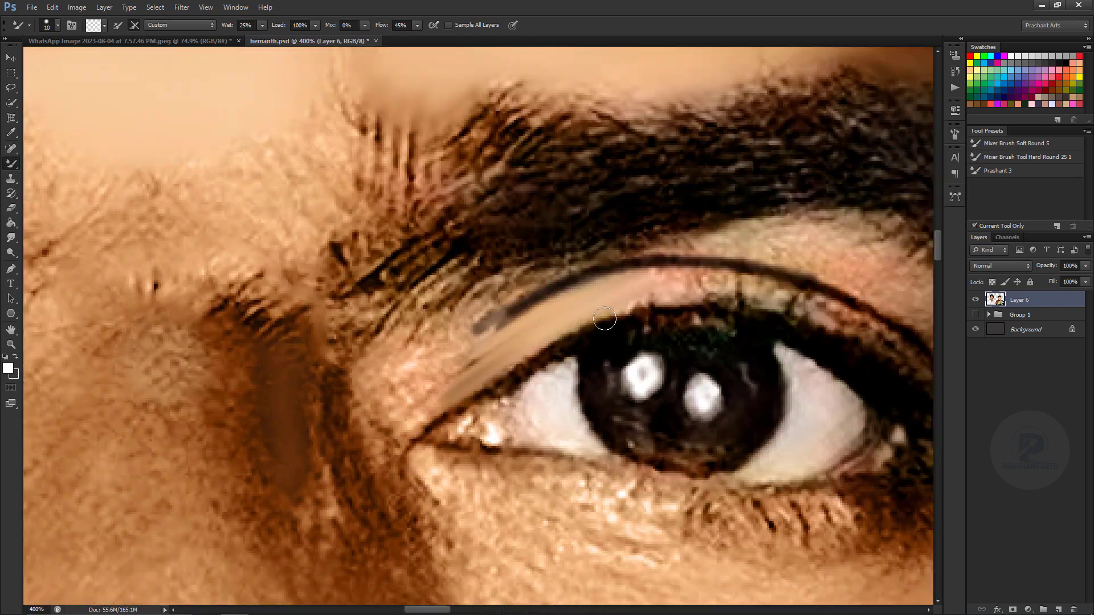
Step: Repaint skin tone along the eyelid crease, upper eyelid line and under the lower lid
mouse_move(604, 319)
mouse_down()
mouse_move(488, 312)
mouse_move(725, 244)
mouse_move(505, 288)
mouse_move(706, 331)
mouse_up()
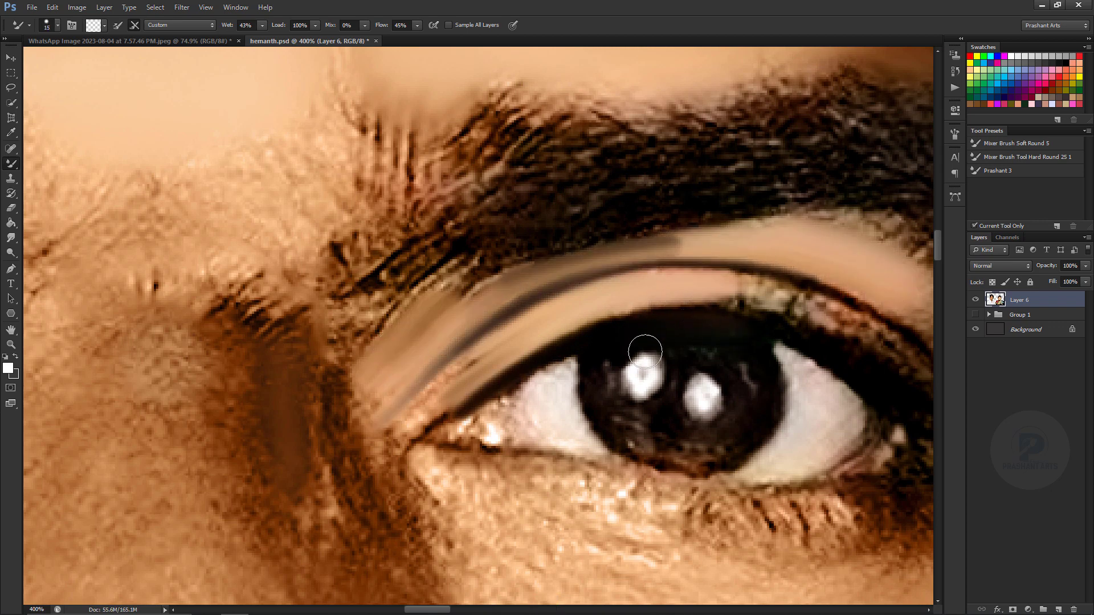
drag(695, 280, 878, 375)
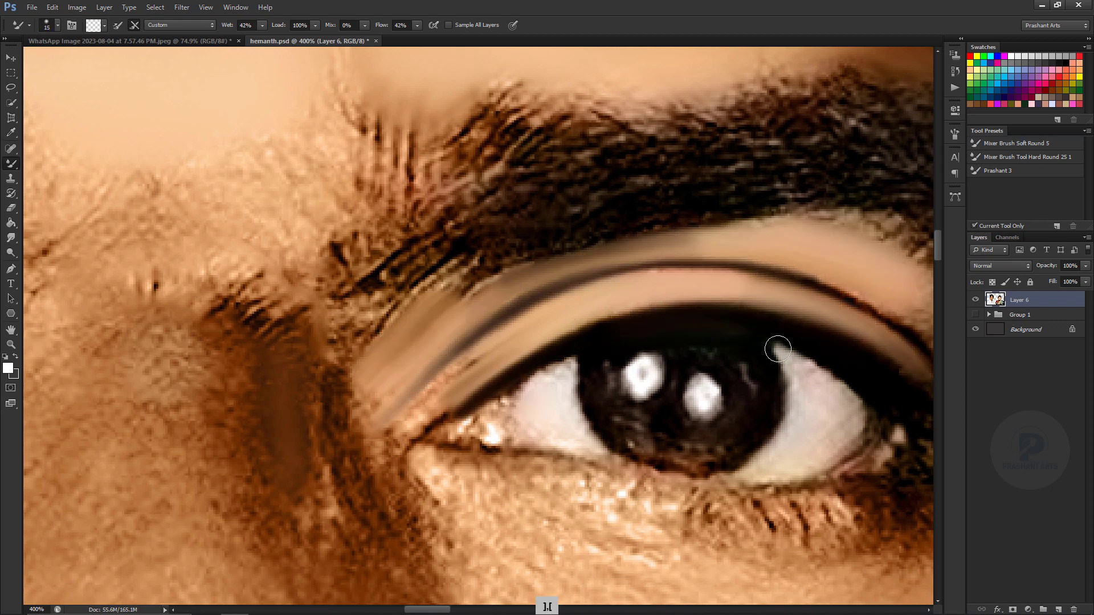
key(bracketright)
drag(584, 333, 490, 359)
key(bracketleft)
key(bracketleft)
key(bracketleft)
drag(843, 402, 702, 314)
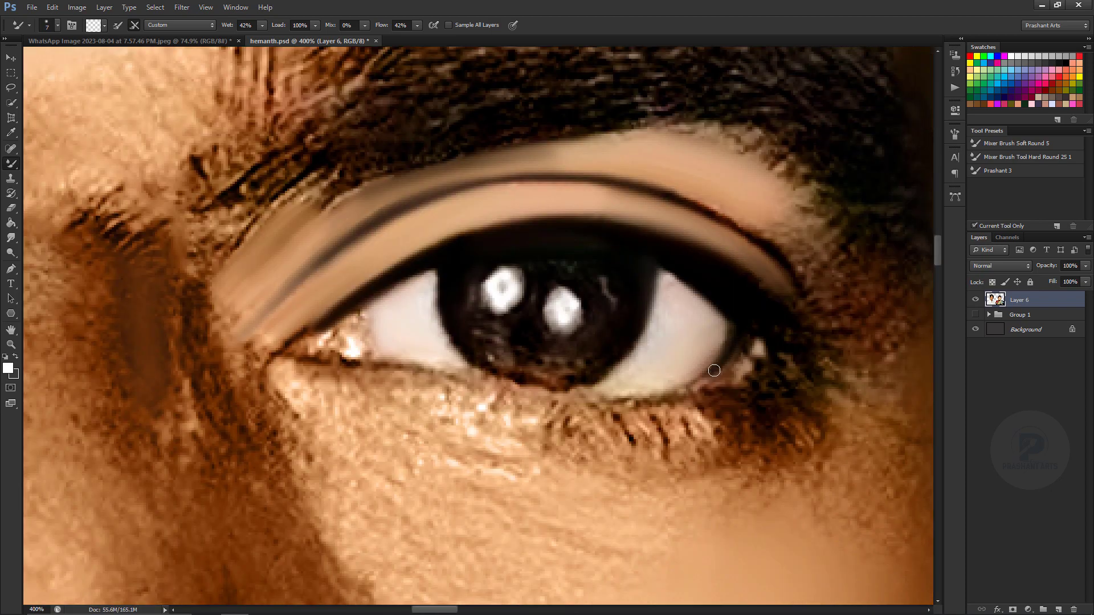
drag(343, 360, 463, 390)
mouse_move(569, 398)
mouse_down()
mouse_move(342, 371)
mouse_move(589, 469)
mouse_move(684, 421)
mouse_up()
key(bracketright)
key(bracketright)
key(bracketright)
Step: Zoom in on the man's ear and smooth the ear and hair edge with the Mixer Brush
key(ctrl+0)
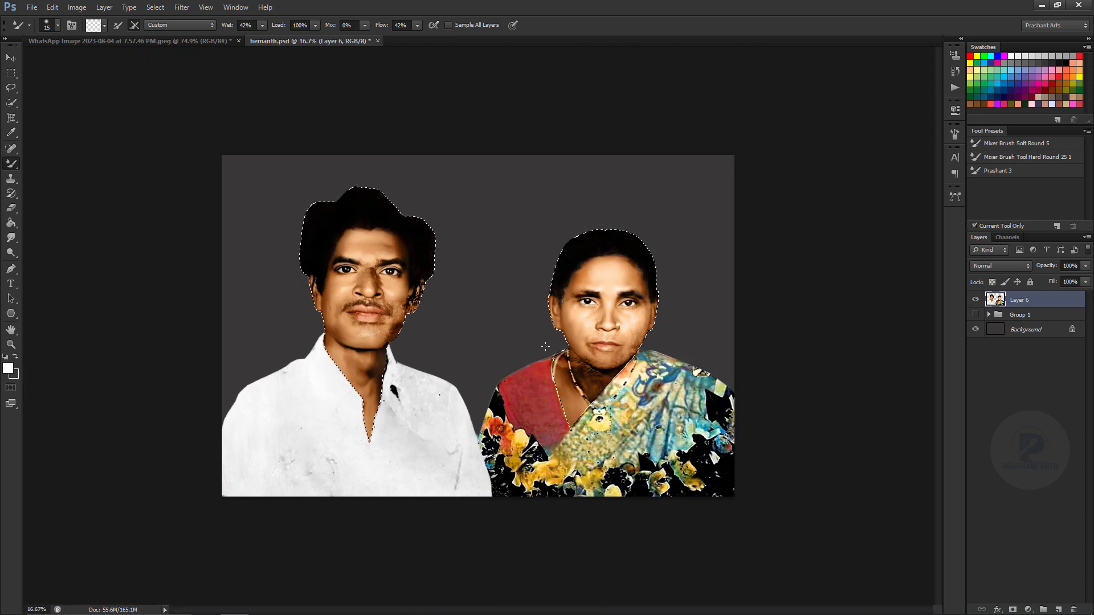
scroll(396, 336, up, 4)
key(ctrl+0)
scroll(288, 476, up, 6)
drag(288, 476, 317, 209)
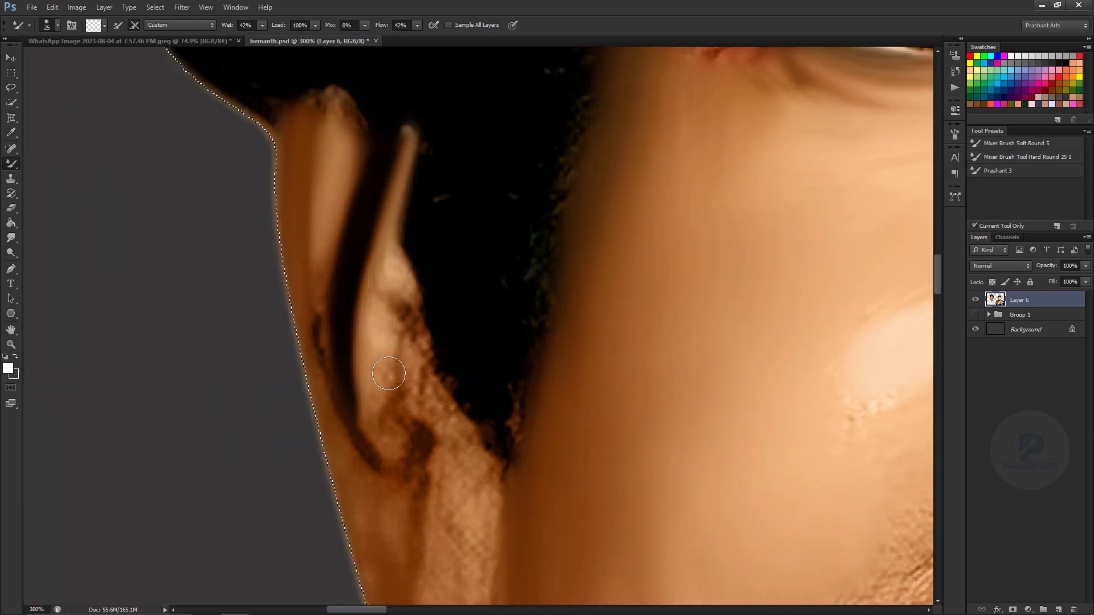
drag(387, 393, 399, 408)
drag(428, 291, 456, 484)
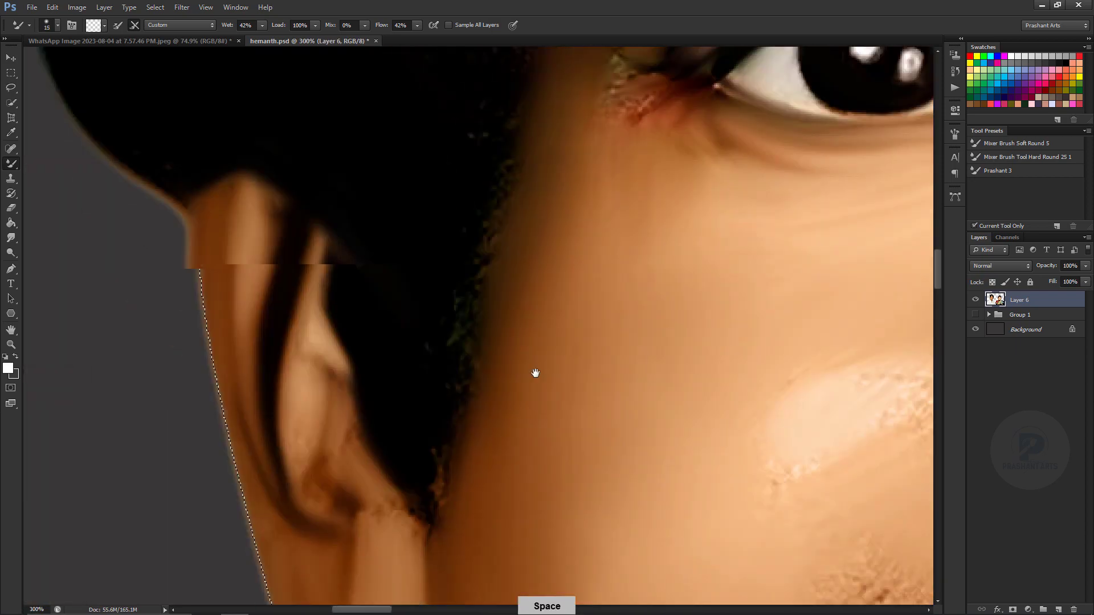
Step: Pan across the man's cheek, hairline, forehead and eyebrow while resizing the brush
drag(532, 372, 418, 387)
key(bracketright)
scroll(342, 322, down, 3)
scroll(341, 323, up, 2)
key(bracketright)
key(bracketright)
key(bracketright)
mouse_move(446, 354)
mouse_down()
mouse_move(562, 261)
mouse_move(609, 330)
mouse_move(398, 142)
mouse_move(285, 512)
mouse_up()
drag(488, 366, 594, 215)
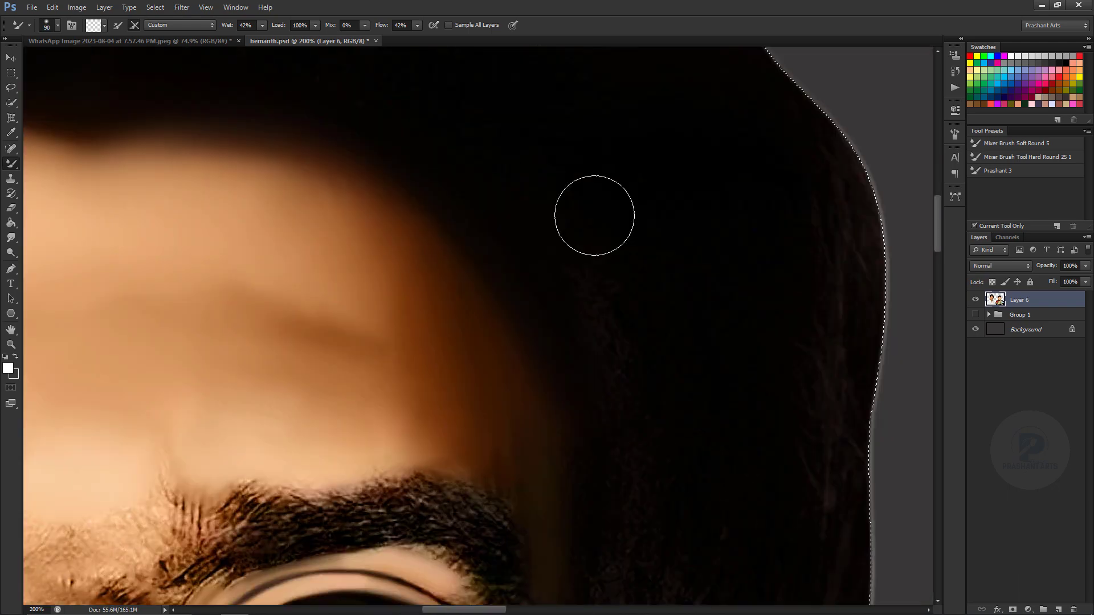
key(bracketleft)
key(bracketleft)
key(bracketleft)
scroll(635, 470, down, 3)
scroll(537, 361, up, 1)
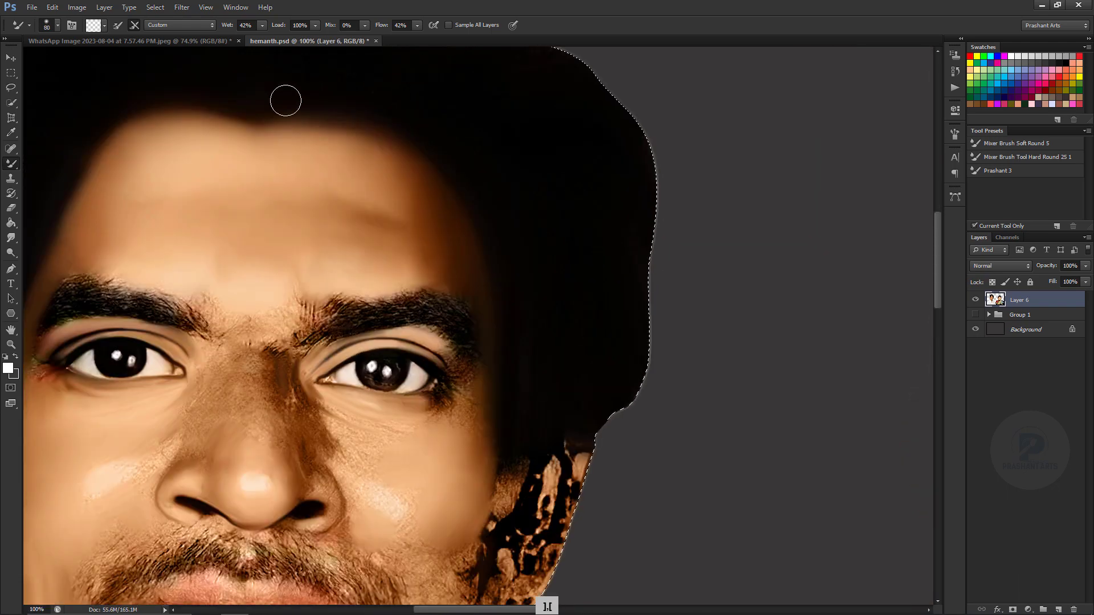
key(bracketleft)
Step: Smudge the light patch on the cheek and blend the cheek beside the moustache
drag(198, 422, 313, 342)
key(bracketright)
key(bracketright)
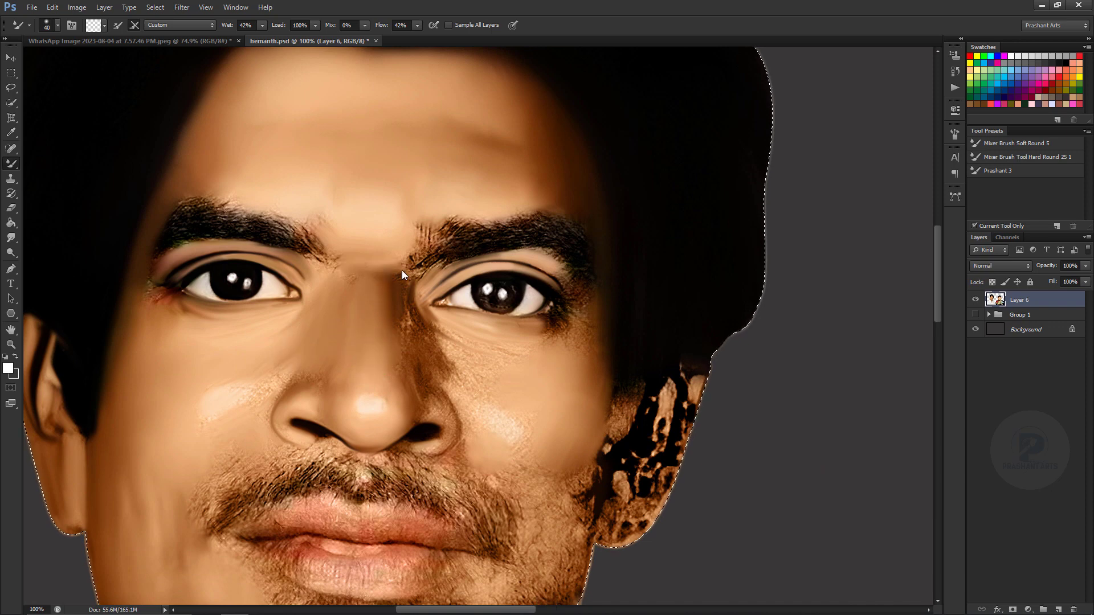
key(bracketright)
key(bracketright)
key(bracketright)
drag(208, 399, 230, 409)
drag(186, 486, 212, 502)
key(bracketleft)
key(bracketleft)
key(bracketleft)
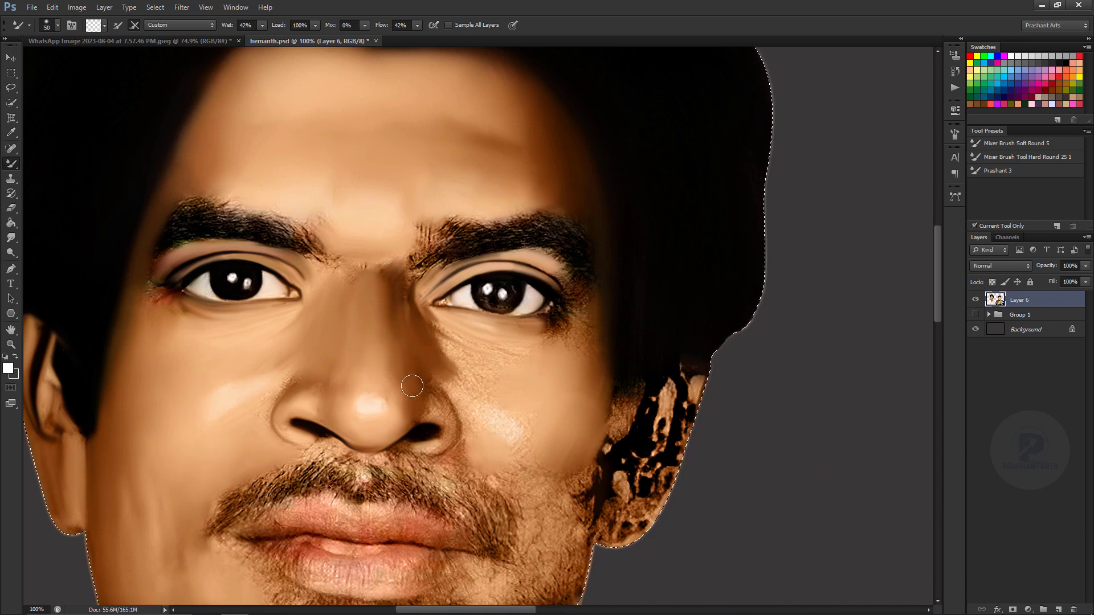
key(bracketright)
key(bracketright)
key(bracketright)
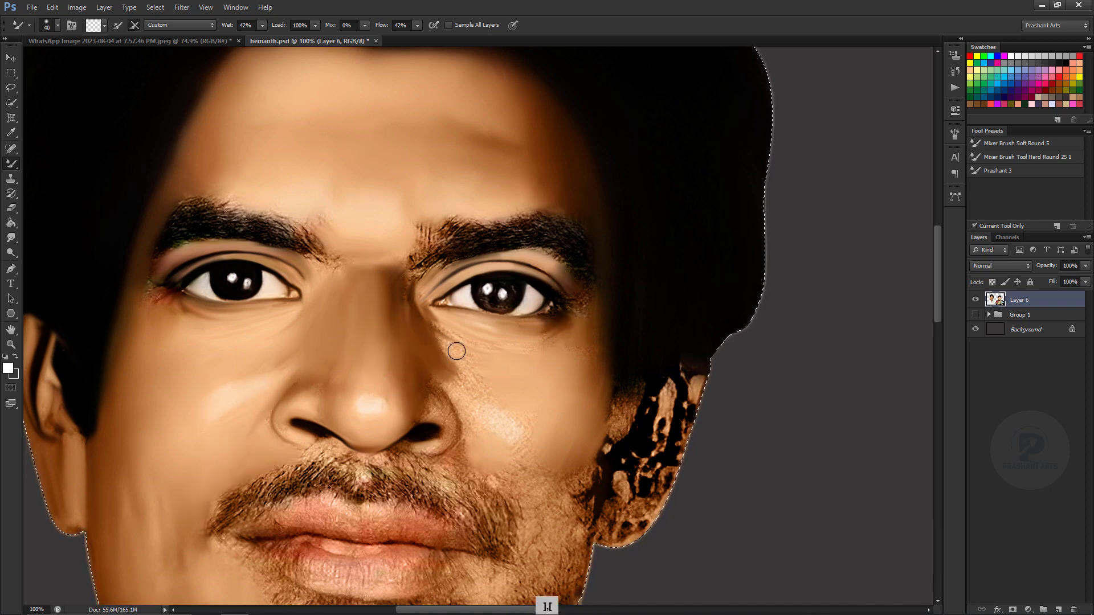
Step: Smooth the man's upper eyelid crease in a close-up of the eye
key(ctrl+minus)
key(ctrl+minus)
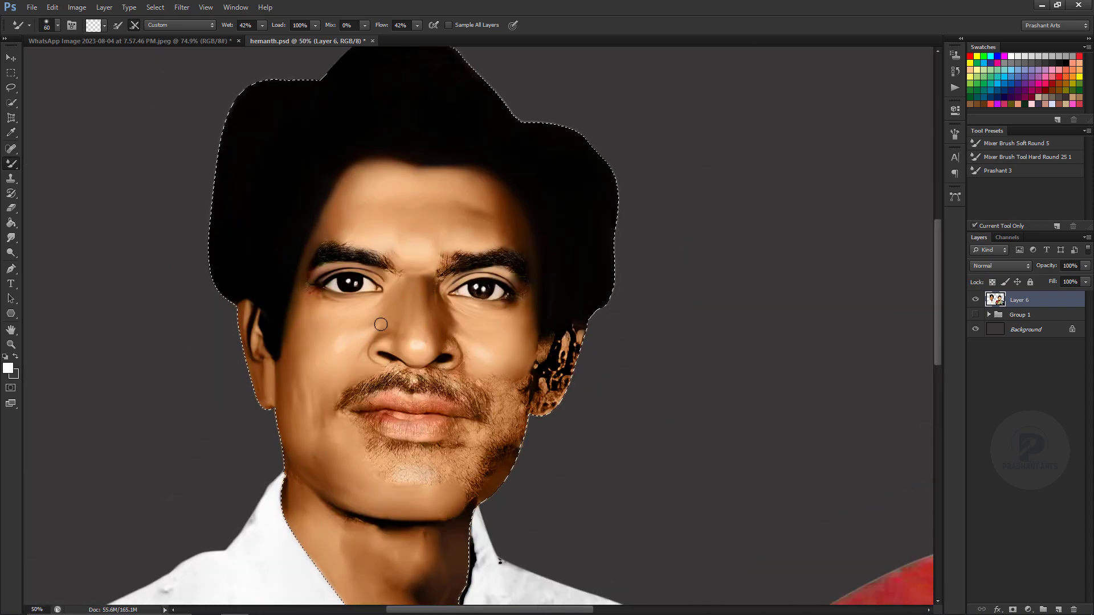
key(bracketright)
key(ctrl+minus)
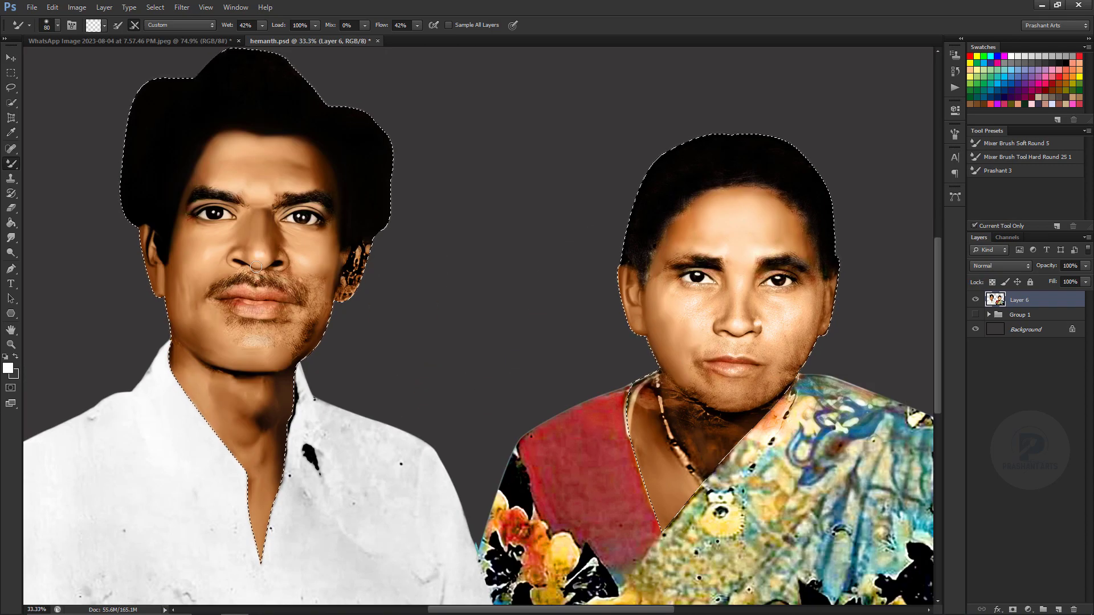
mouse_move(490, 365)
mouse_down()
mouse_move(679, 306)
mouse_move(703, 380)
mouse_up()
key(bracketleft)
key(bracketleft)
key(bracketleft)
key(bracketright)
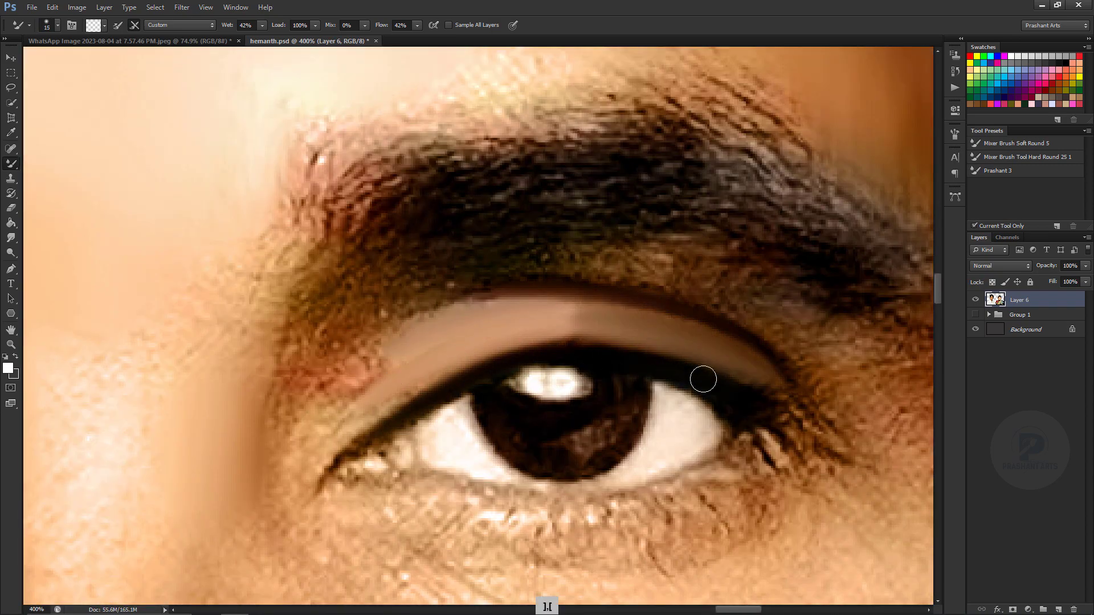
mouse_move(610, 374)
mouse_down()
mouse_move(654, 276)
mouse_move(349, 430)
mouse_move(342, 330)
mouse_up()
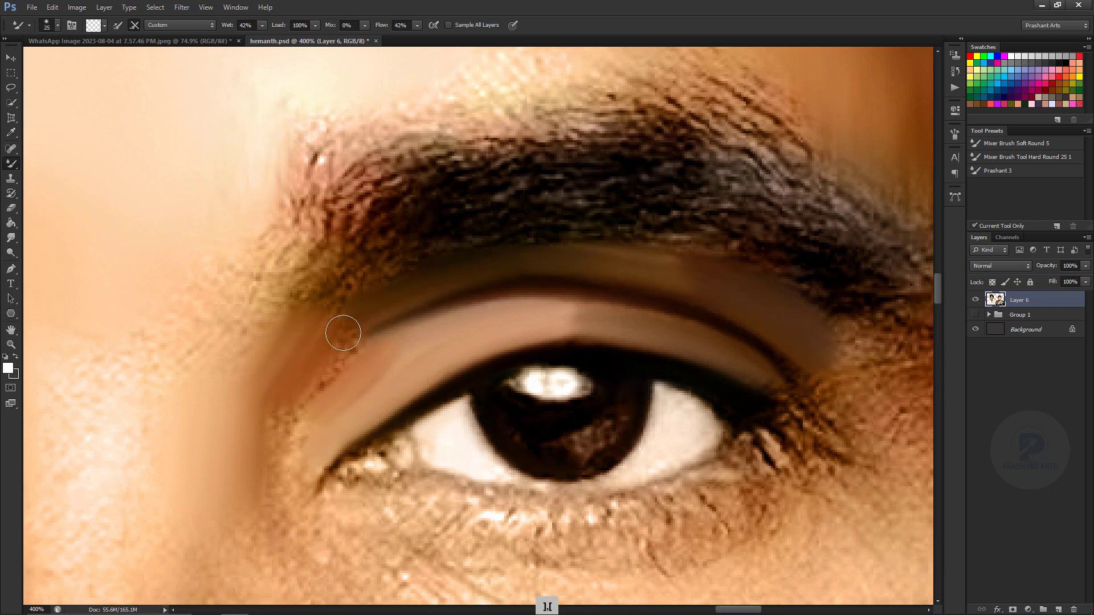
Step: Smooth the tip of the man's nose with an enlarged brush
key(bracketright)
key(bracketright)
key(ctrl+minus)
key(ctrl+minus)
key(ctrl+minus)
key(ctrl+equal)
key(ctrl+equal)
key(ctrl+equal)
key(bracketright)
key(bracketright)
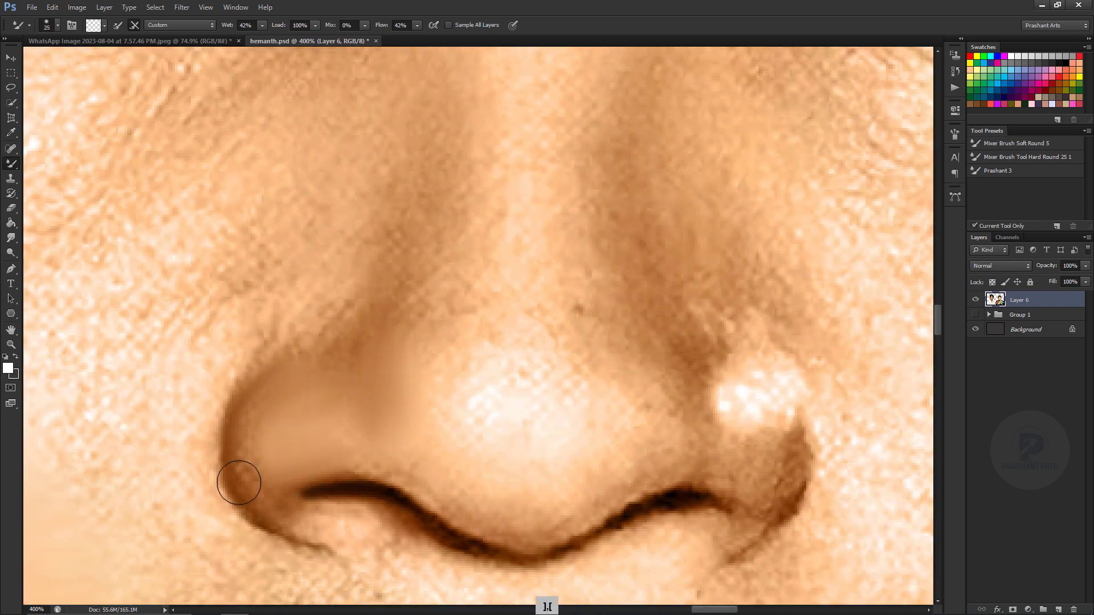
key(bracketright)
key(bracketright)
key(bracketright)
drag(570, 476, 562, 359)
key(bracketleft)
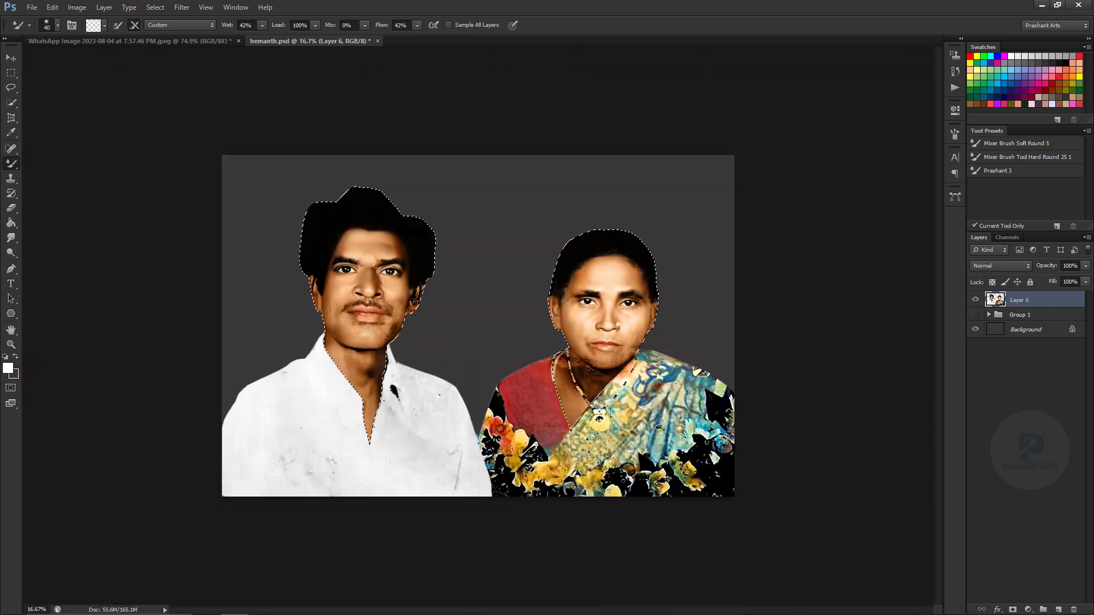
Step: Smudge away the stubbly texture beside the nose, along the jaw, chin and below the lips
key(bracketleft)
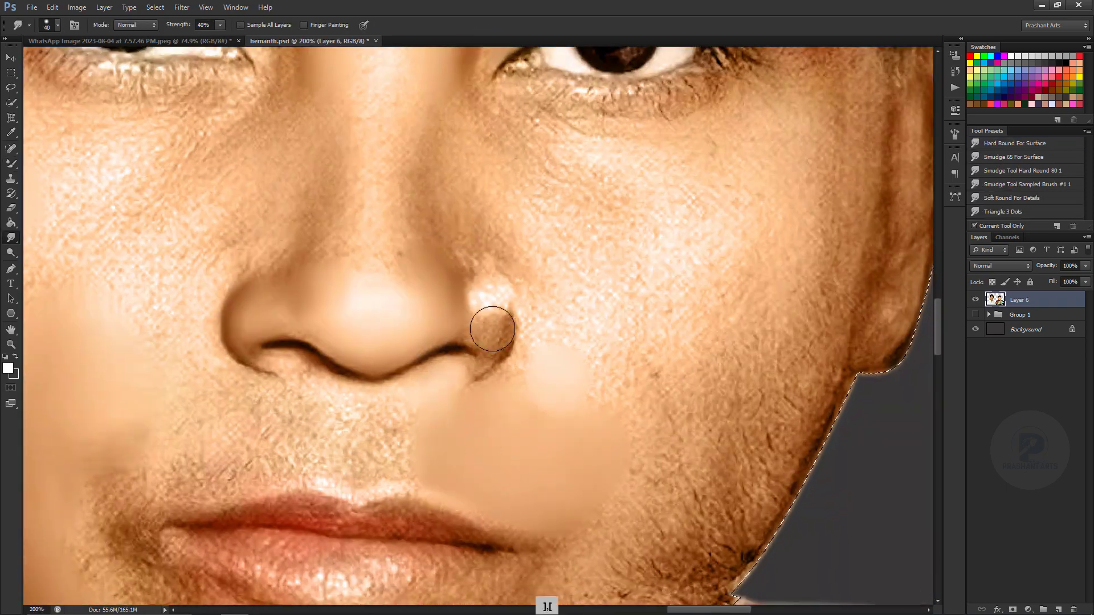
mouse_move(488, 325)
mouse_down()
mouse_move(371, 405)
mouse_move(196, 420)
mouse_move(263, 472)
mouse_up()
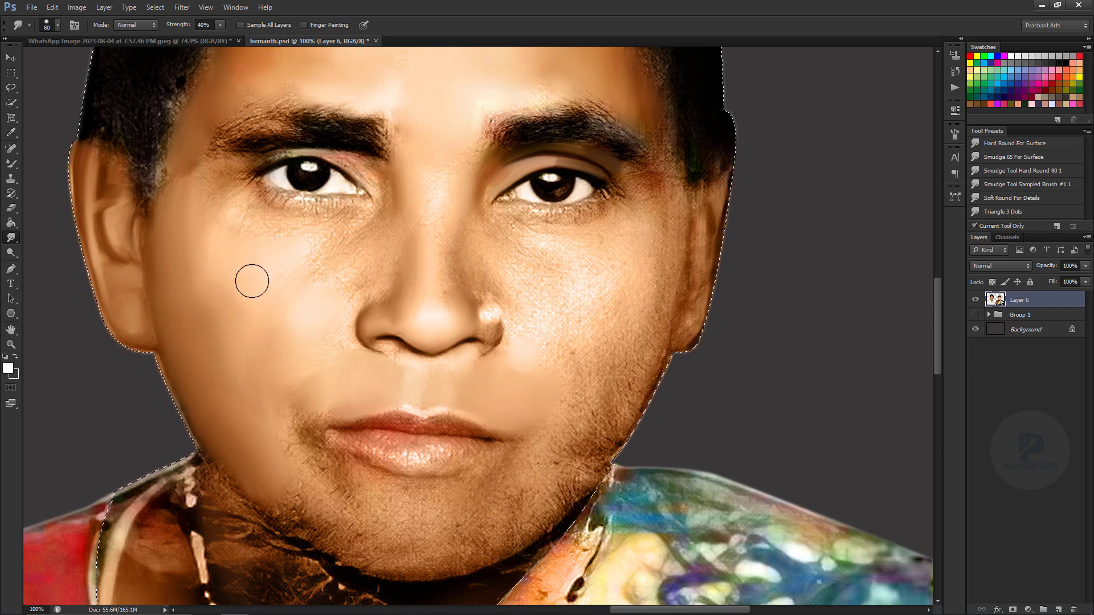
drag(593, 388, 415, 510)
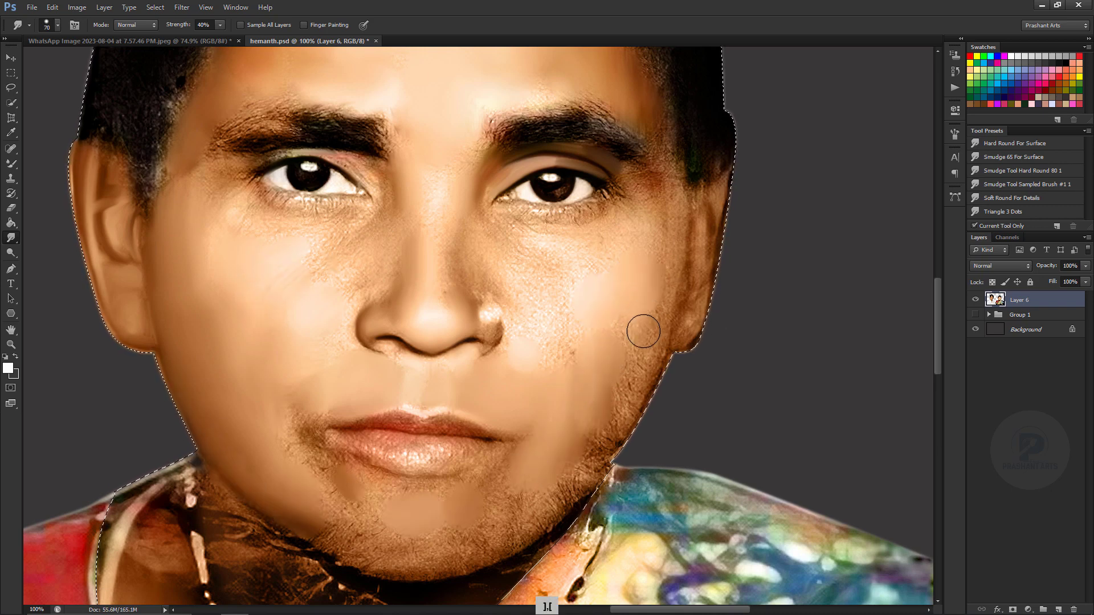
drag(640, 327, 575, 484)
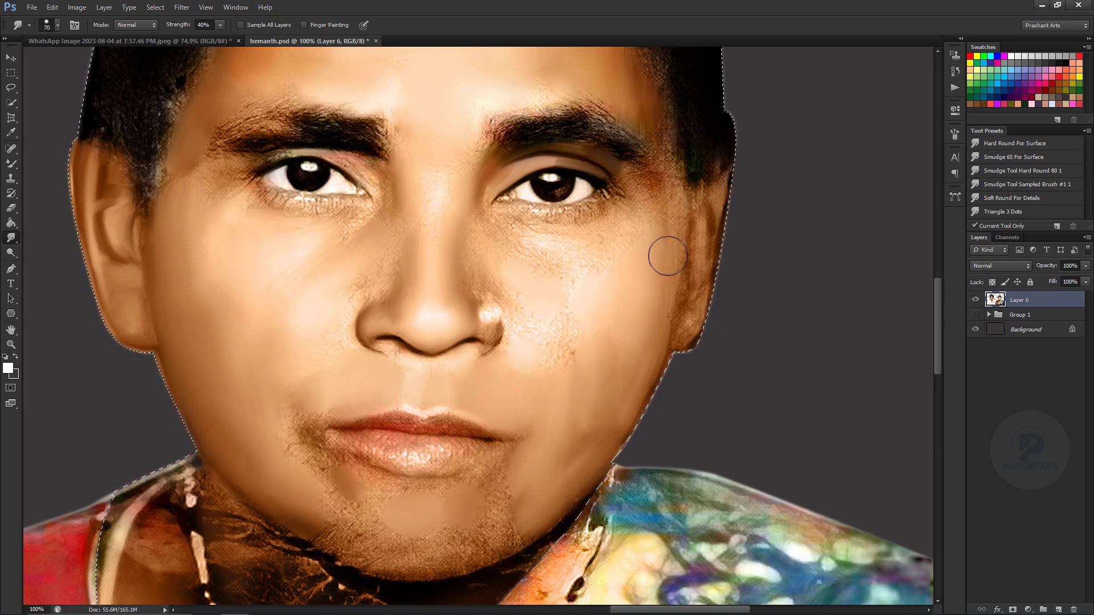
key(bracketright)
key(bracketright)
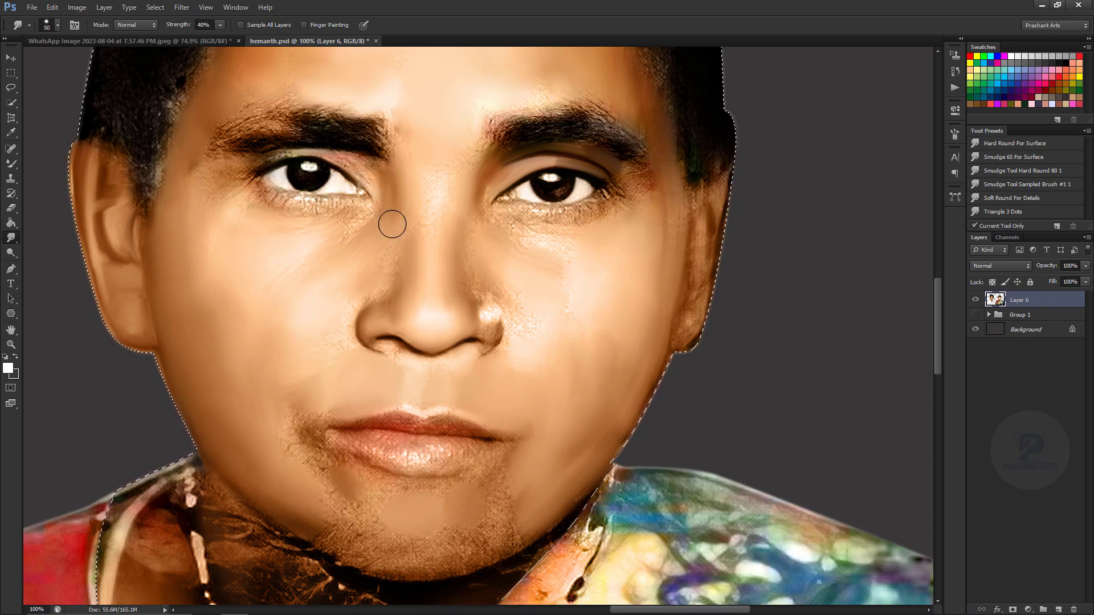
drag(466, 215, 600, 427)
key(bracketleft)
key(bracketleft)
key(bracketleft)
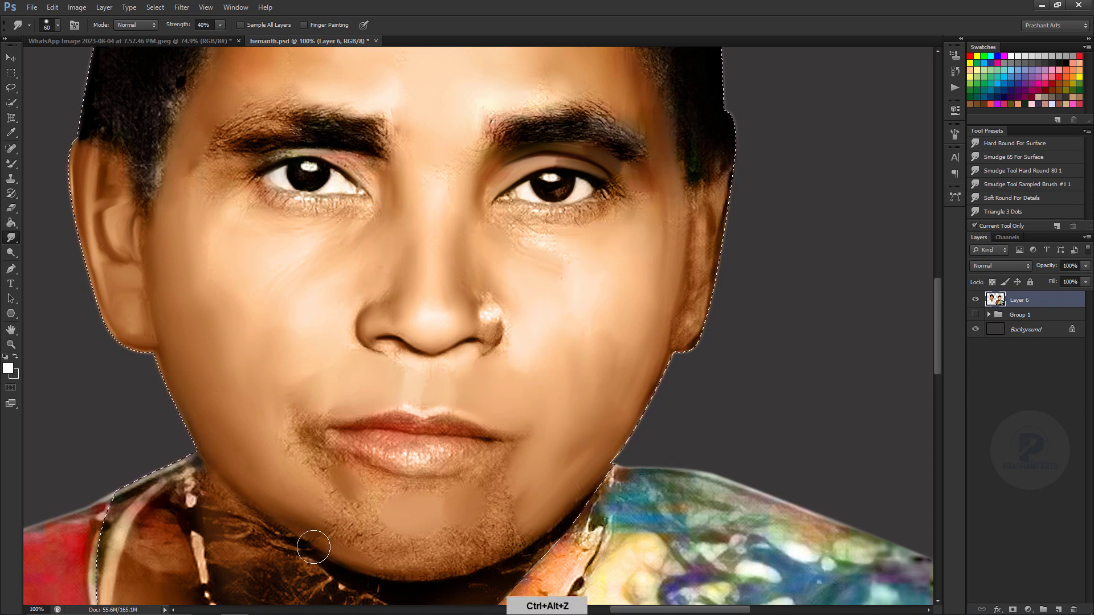
drag(308, 546, 456, 486)
key(ctrl+minus)
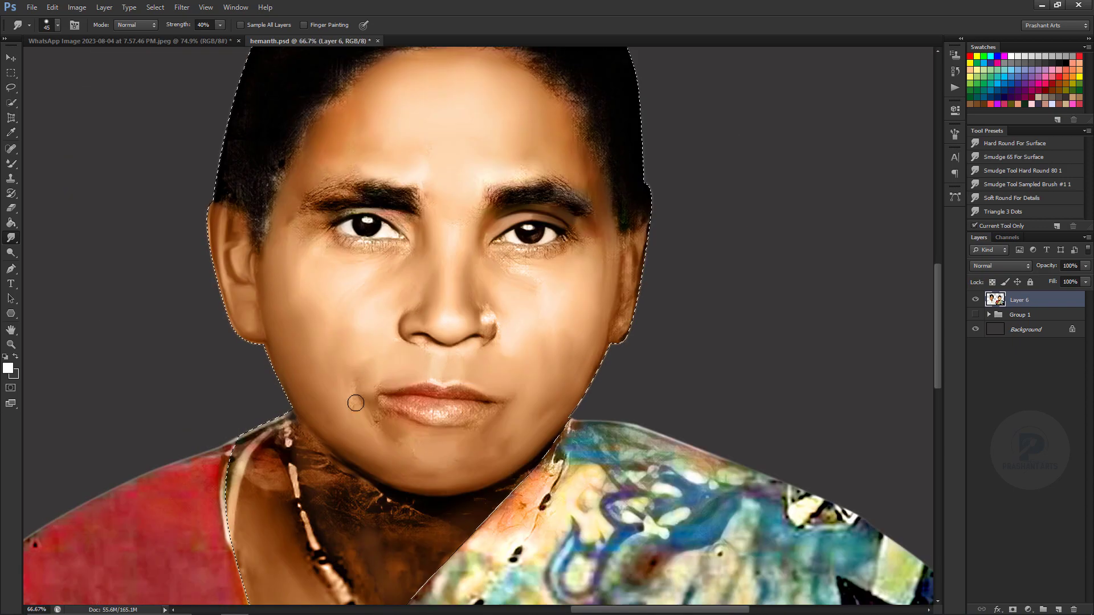
key(ctrl+minus)
key(ctrl+minus)
key(bracketright)
key(bracketright)
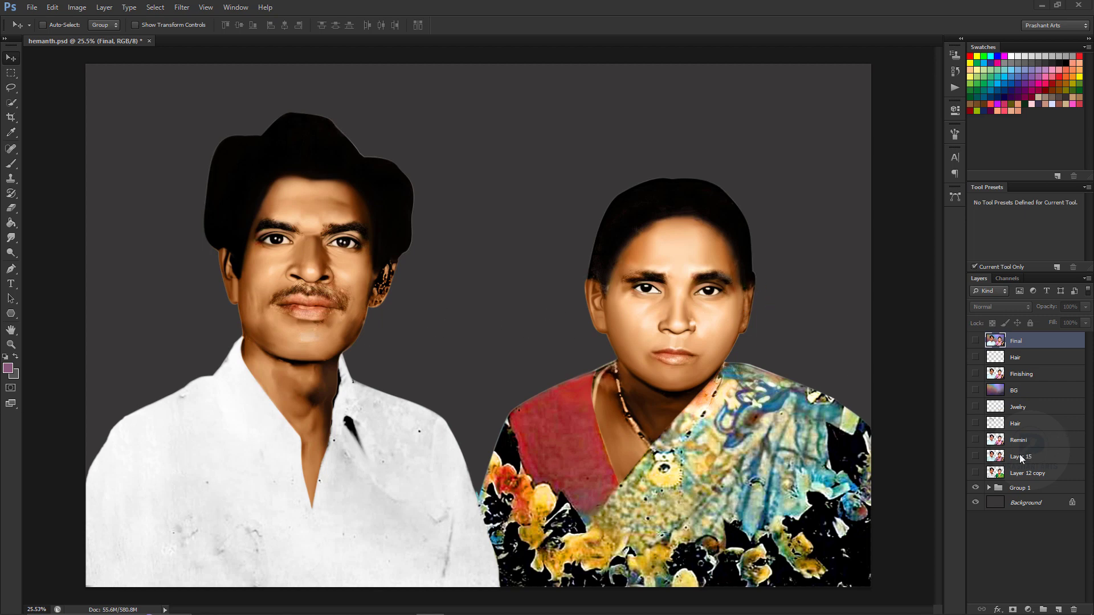
Step: Compare Layer 12 copy with Layer 15, leaving Layer 15's light-blue shirt and pink saree visible
click(975, 473)
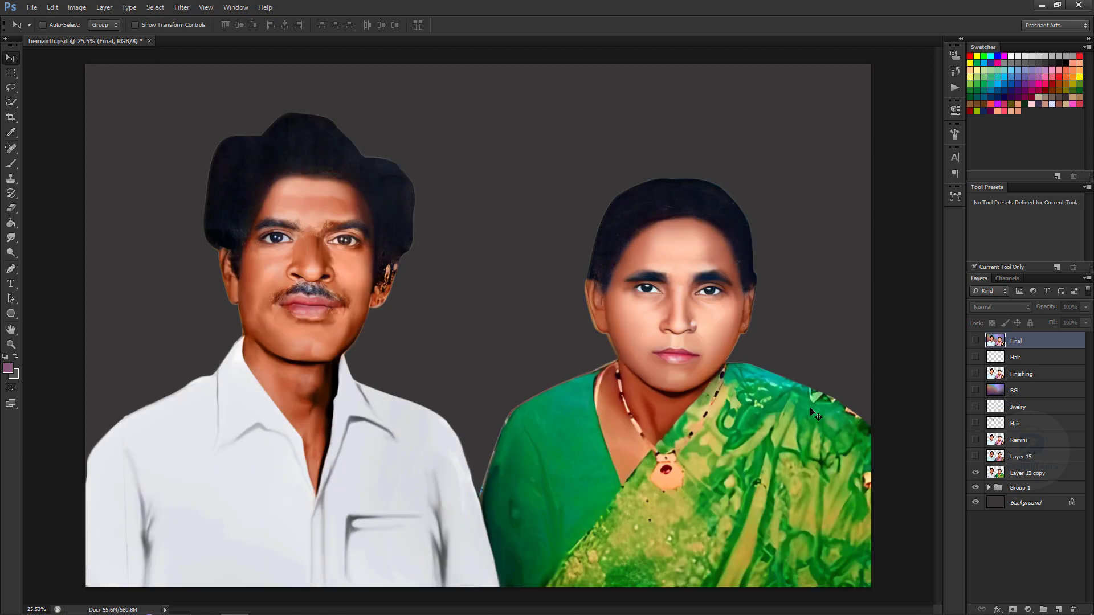
click(976, 472)
click(975, 473)
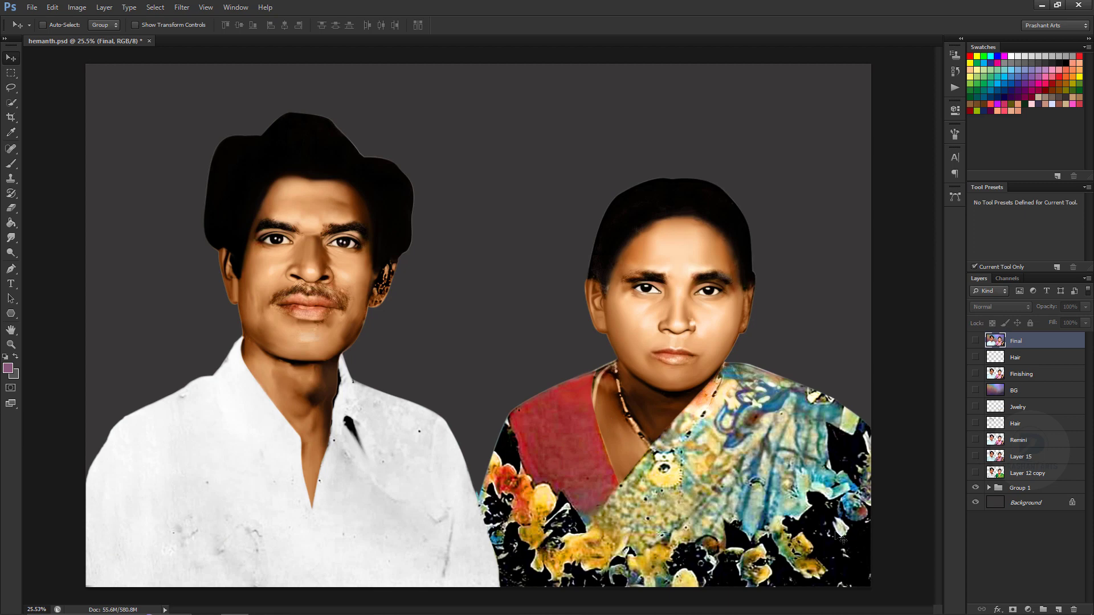
click(975, 473)
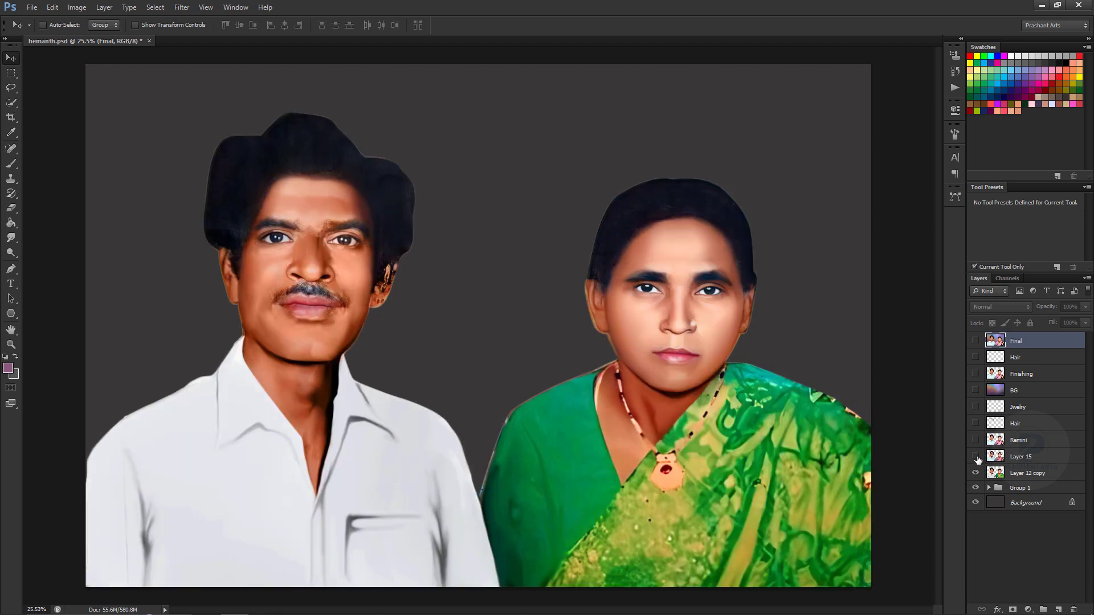
click(975, 456)
click(976, 456)
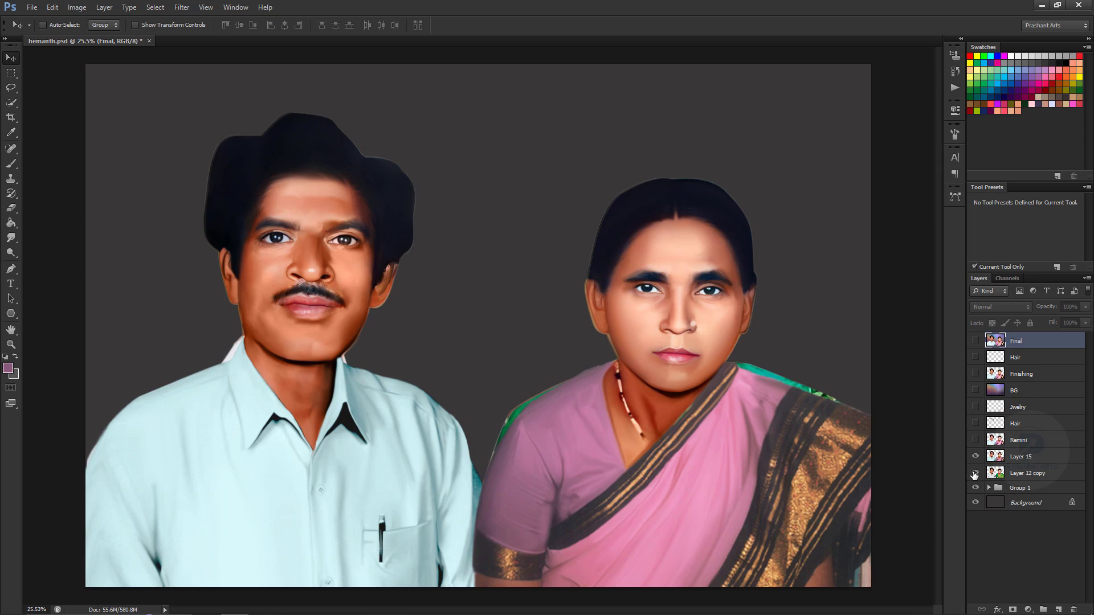
Step: Hide Layer 12 copy and Group 1, then compare and leave the Remini layer visible
click(975, 472)
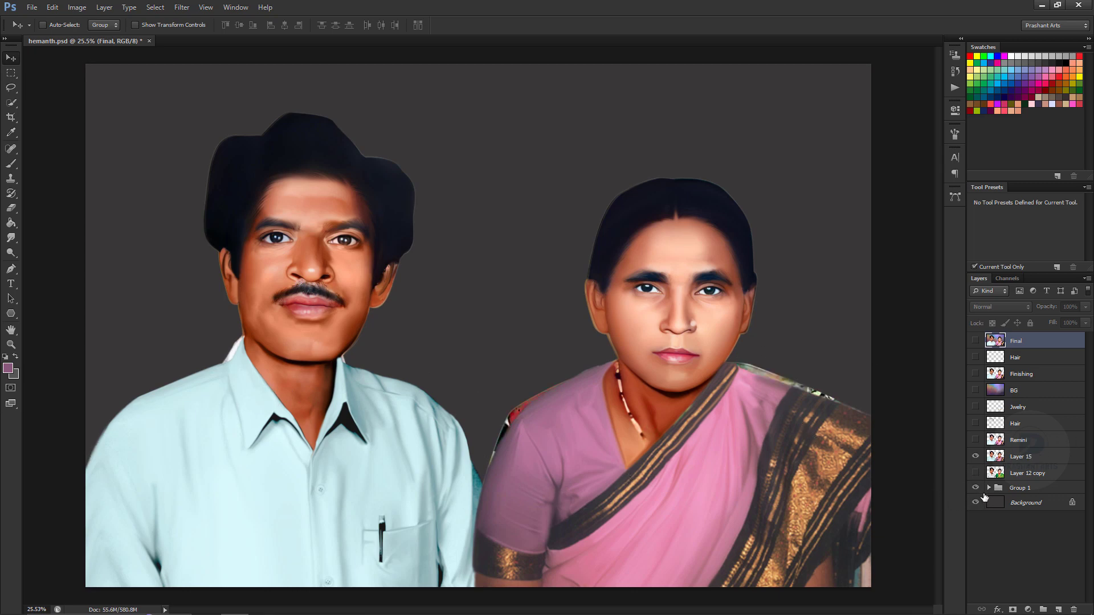
click(975, 488)
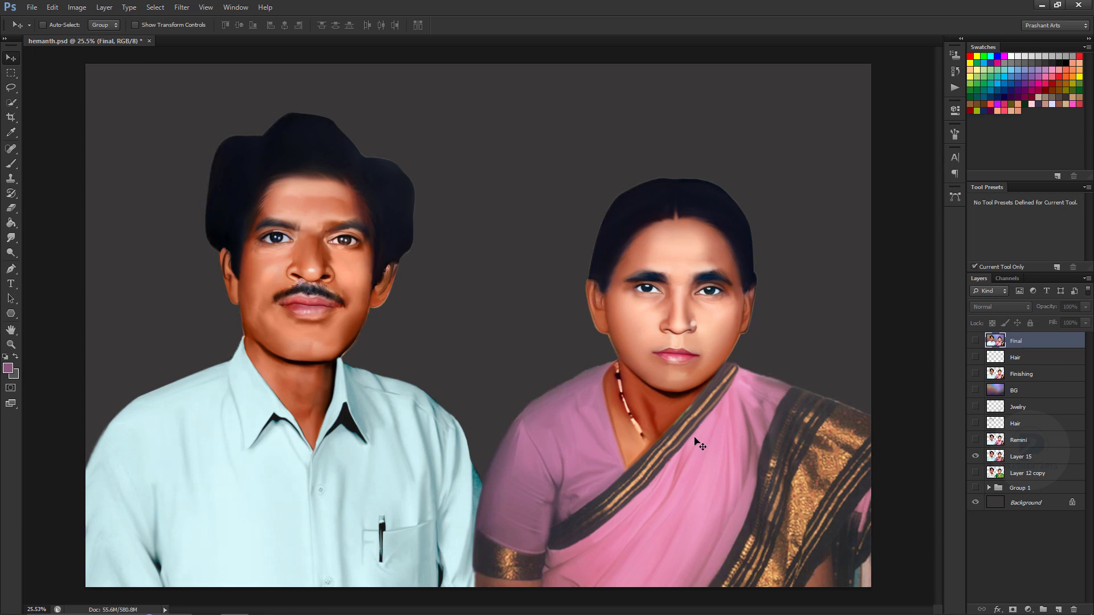
click(975, 440)
click(975, 440)
click(976, 439)
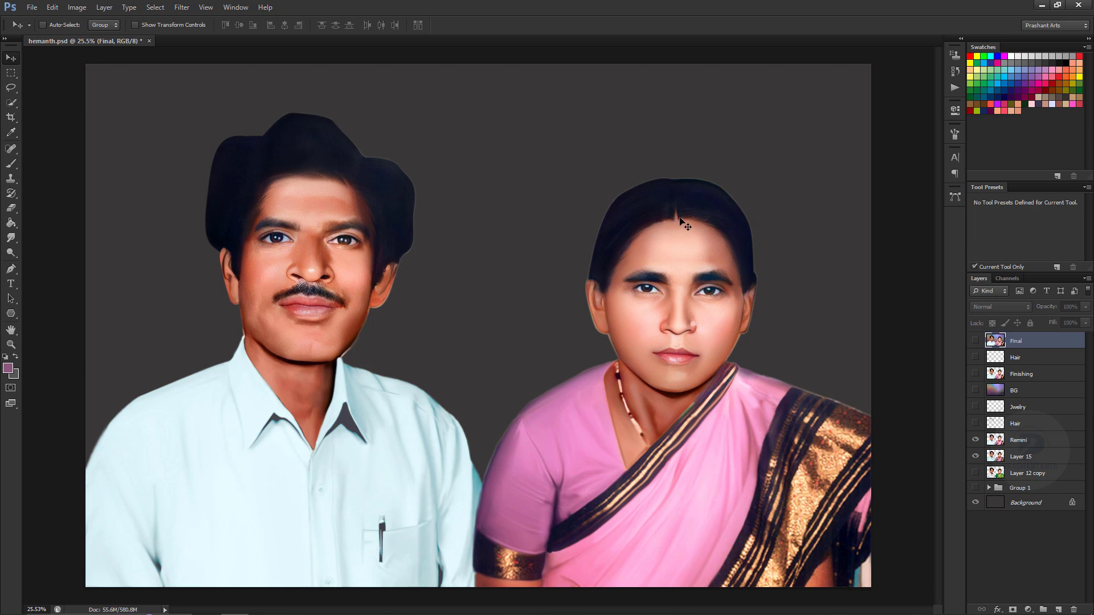
Step: Turn on the Finishing, Jwelry, Hair and BG layers to show jewelry and backdrop
drag(975, 423, 975, 406)
click(975, 374)
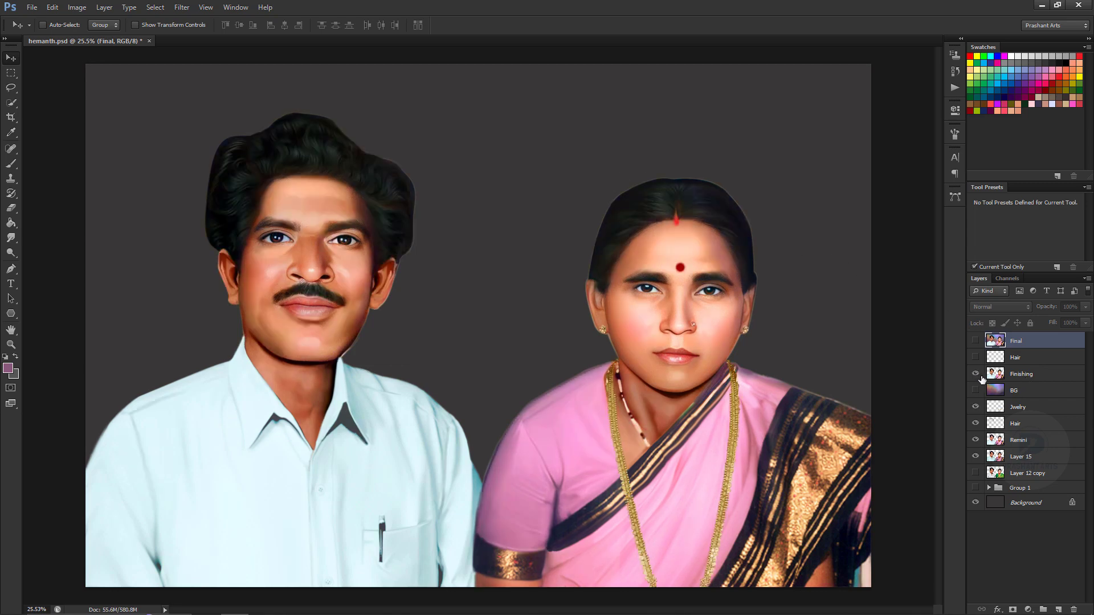
click(975, 374)
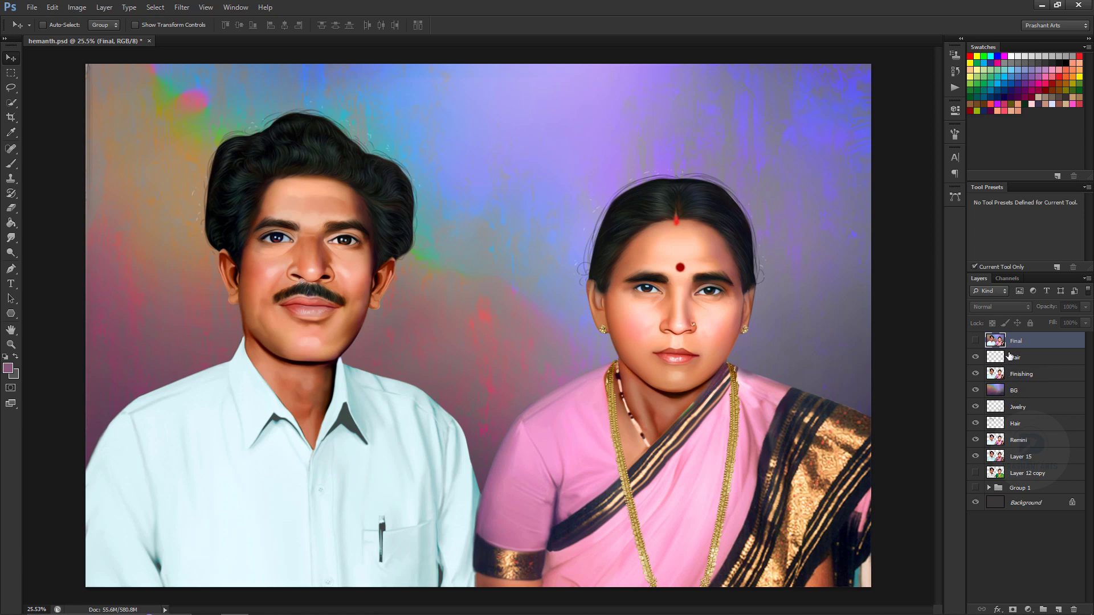
Step: Make the Final layer visible on the portrait
key(ctrl+comma)
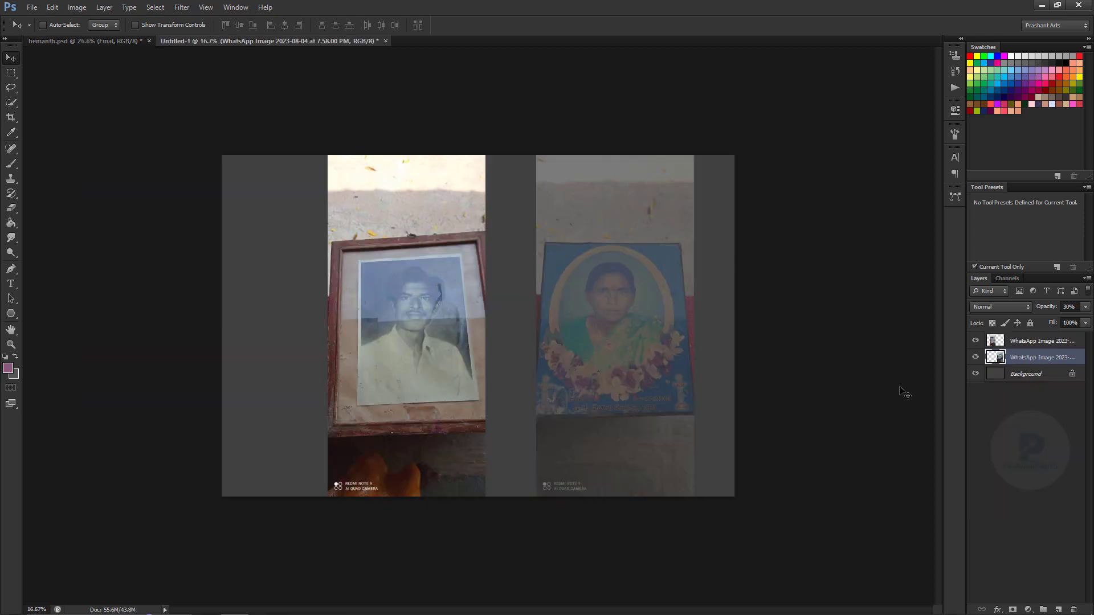
Step: View the original photos, then return to hemanth.psd zoomed to about 26.6%
key(ctrl+minus)
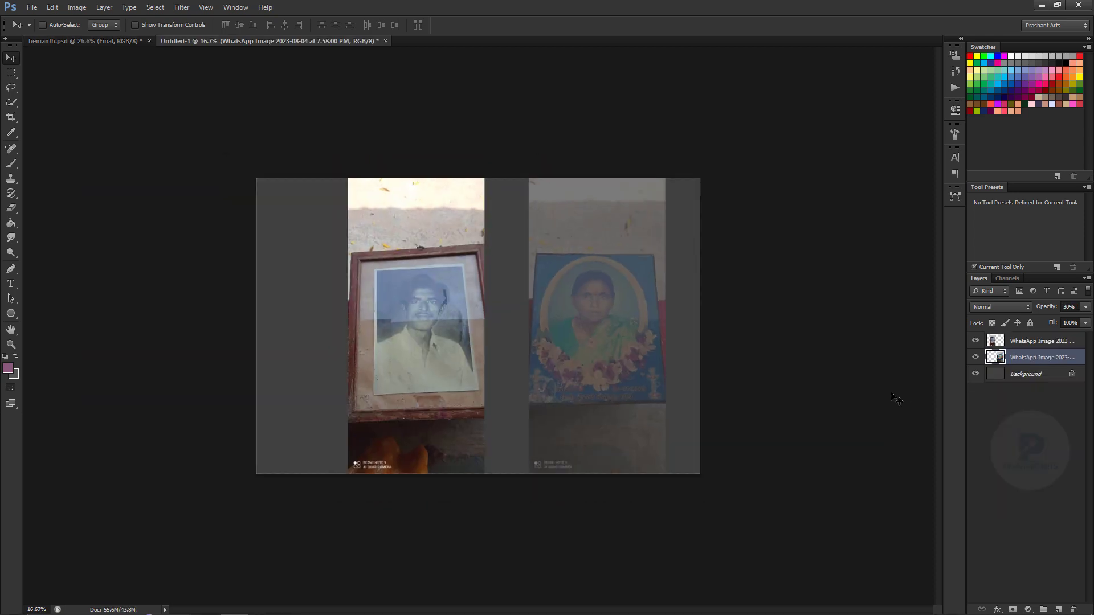
key(ctrl+plus)
key(ctrl+plus)
key(ctrl+plus)
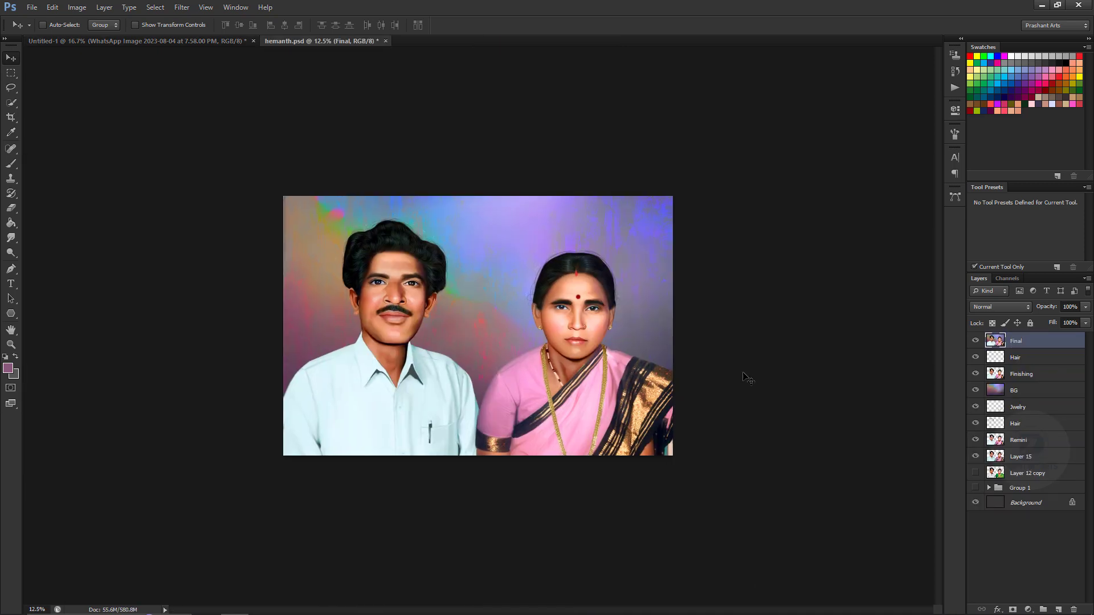
key(ctrl+plus)
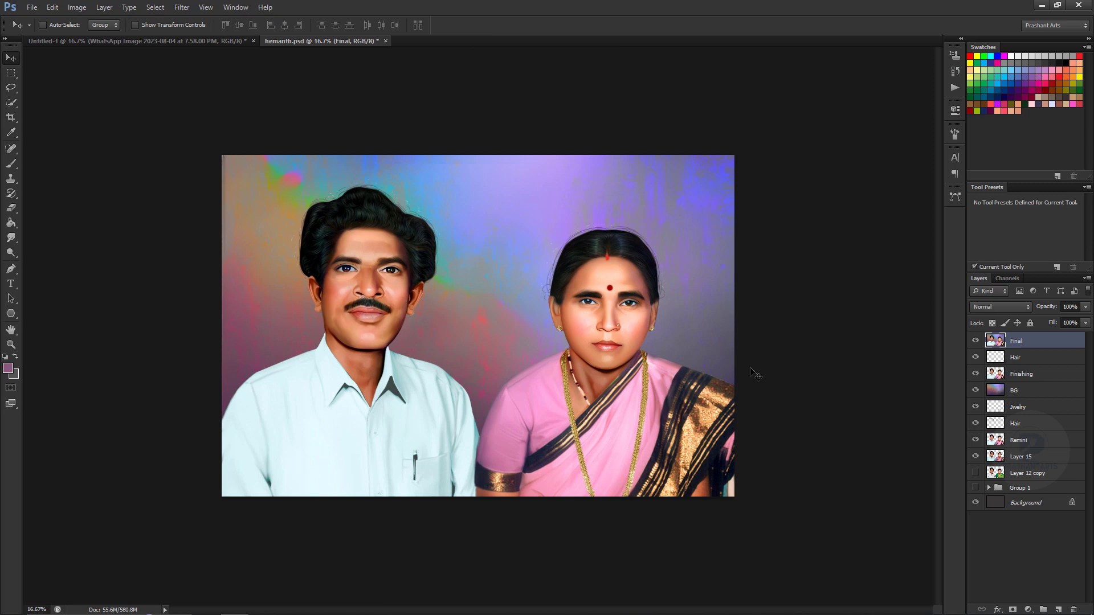
scroll(766, 345, up, 2)
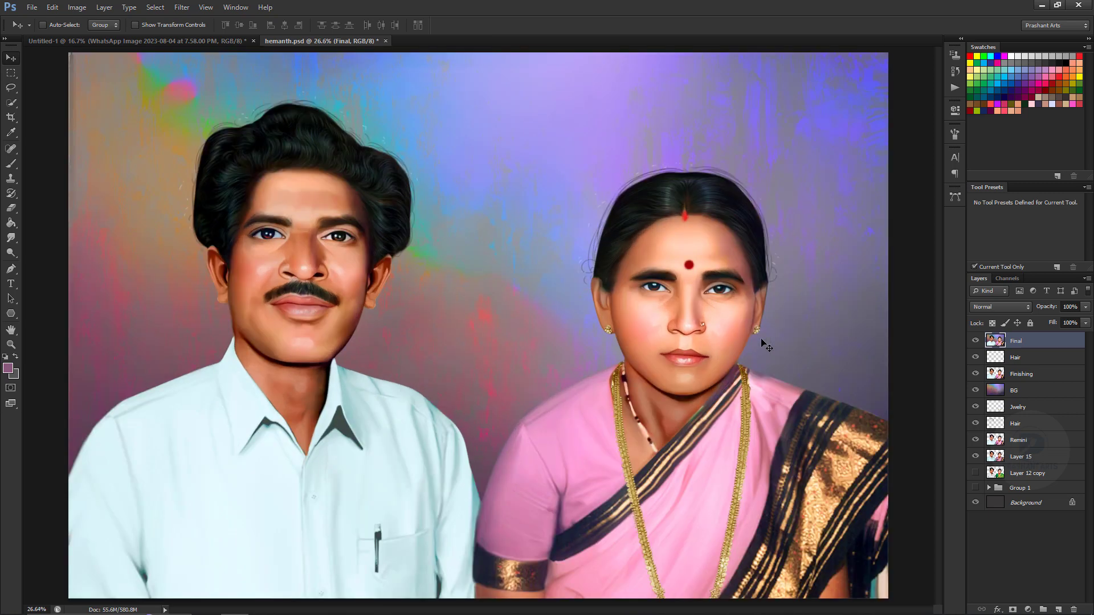